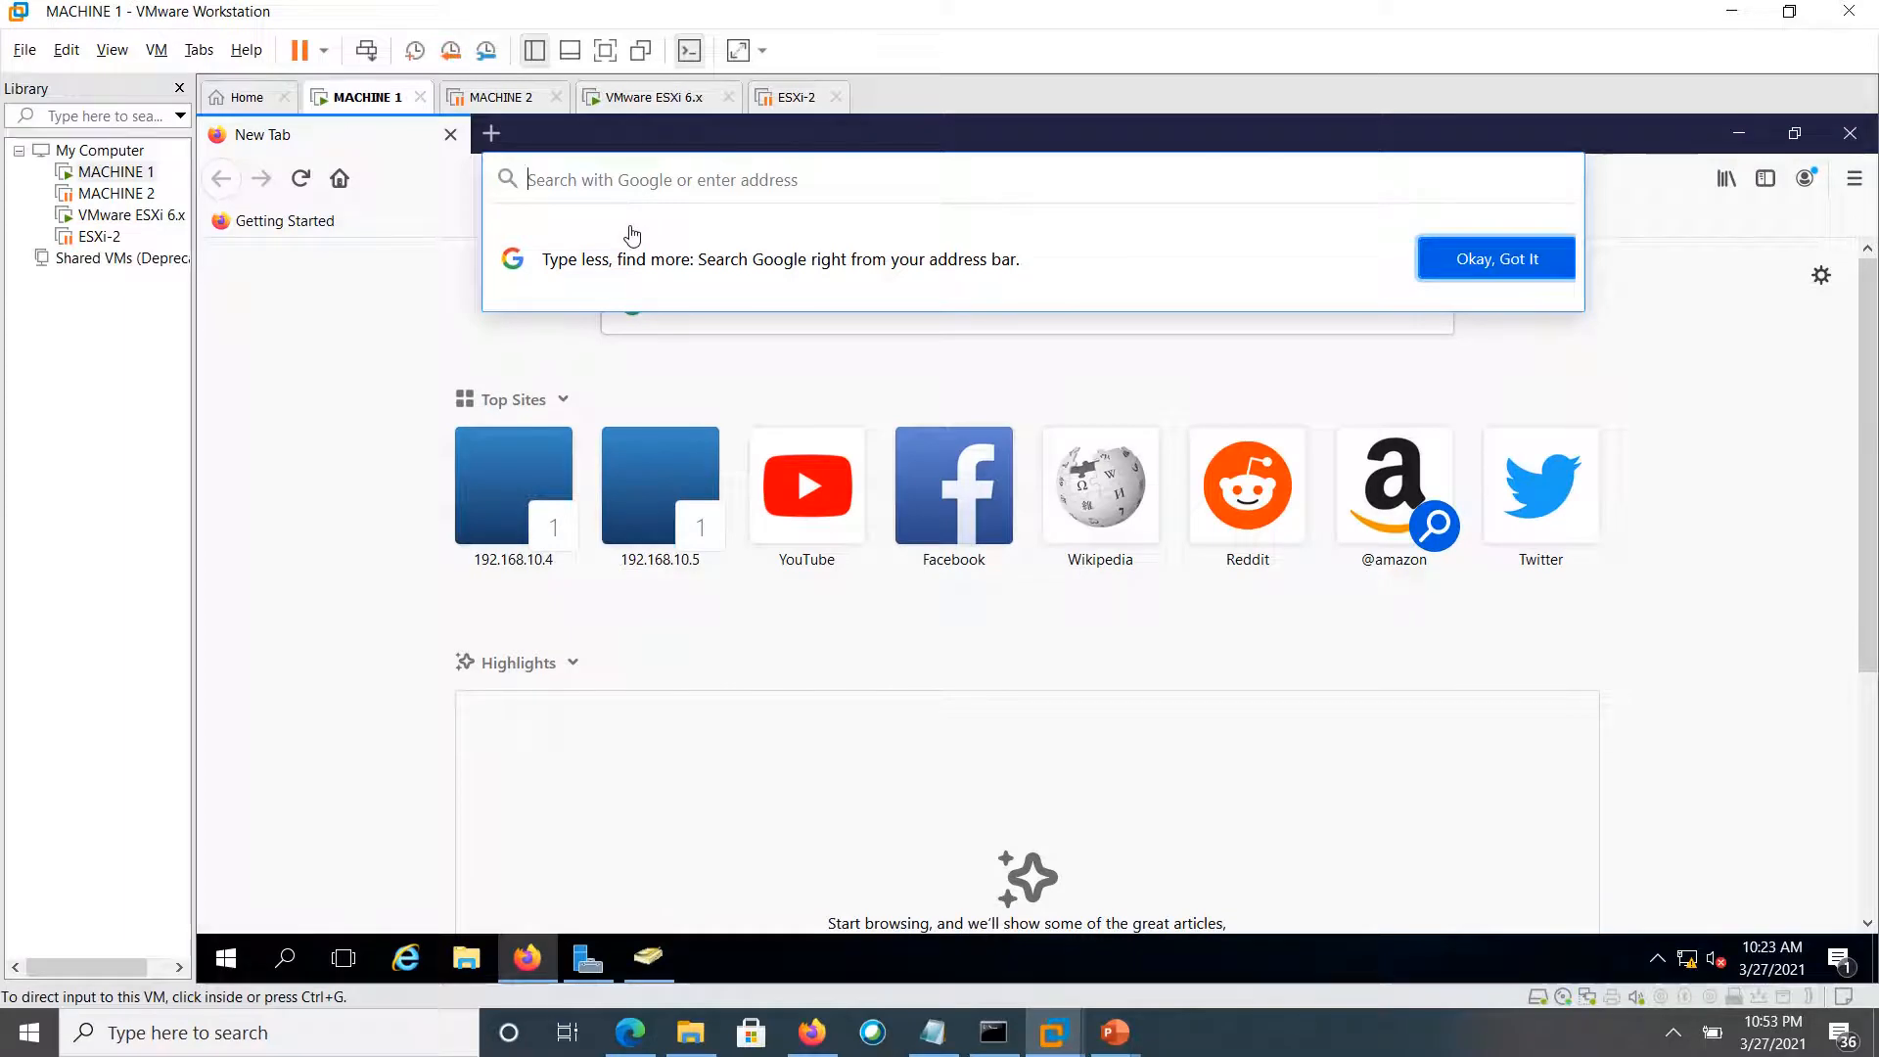
Load the ESXi Host Client at 192.168.10.5 in Firefox
{"action": "left_click", "coordinate": [664, 186]}
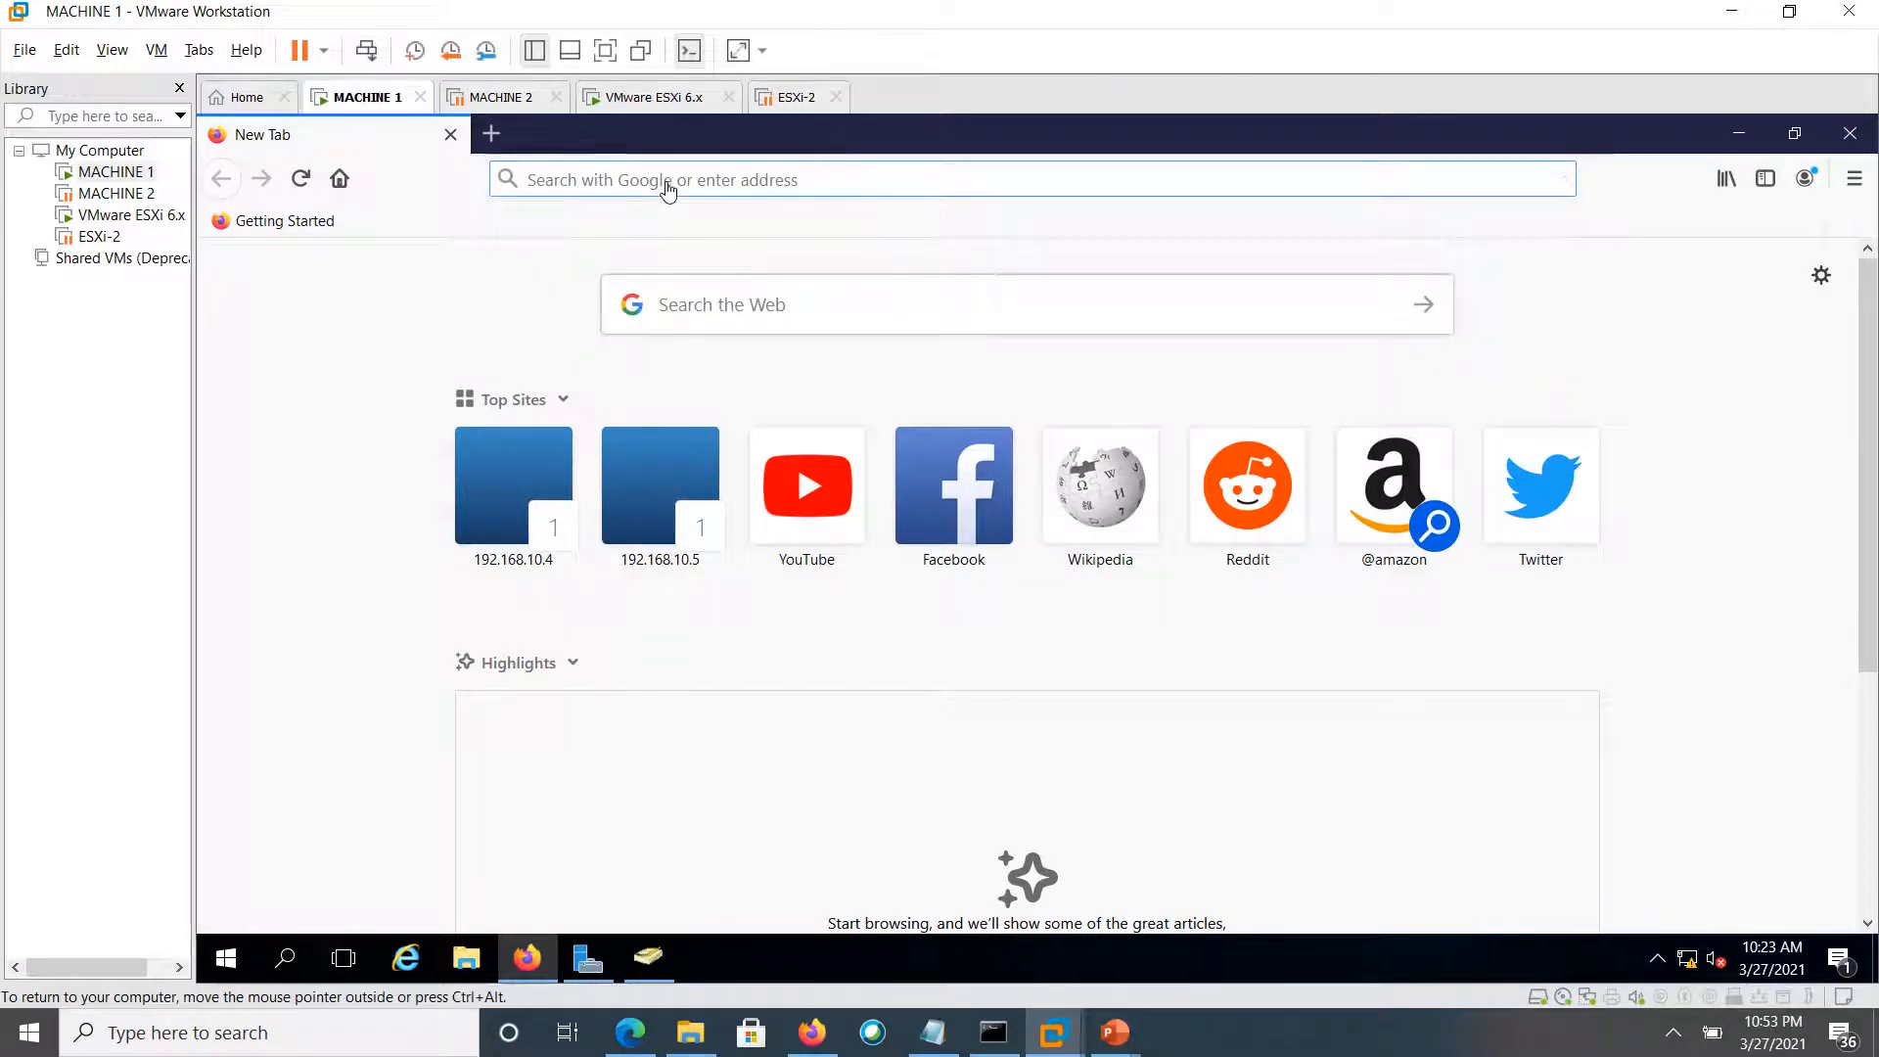
{"action": "type", "text": "192.168.10.4/"}
{"action": "key", "text": "Right"}
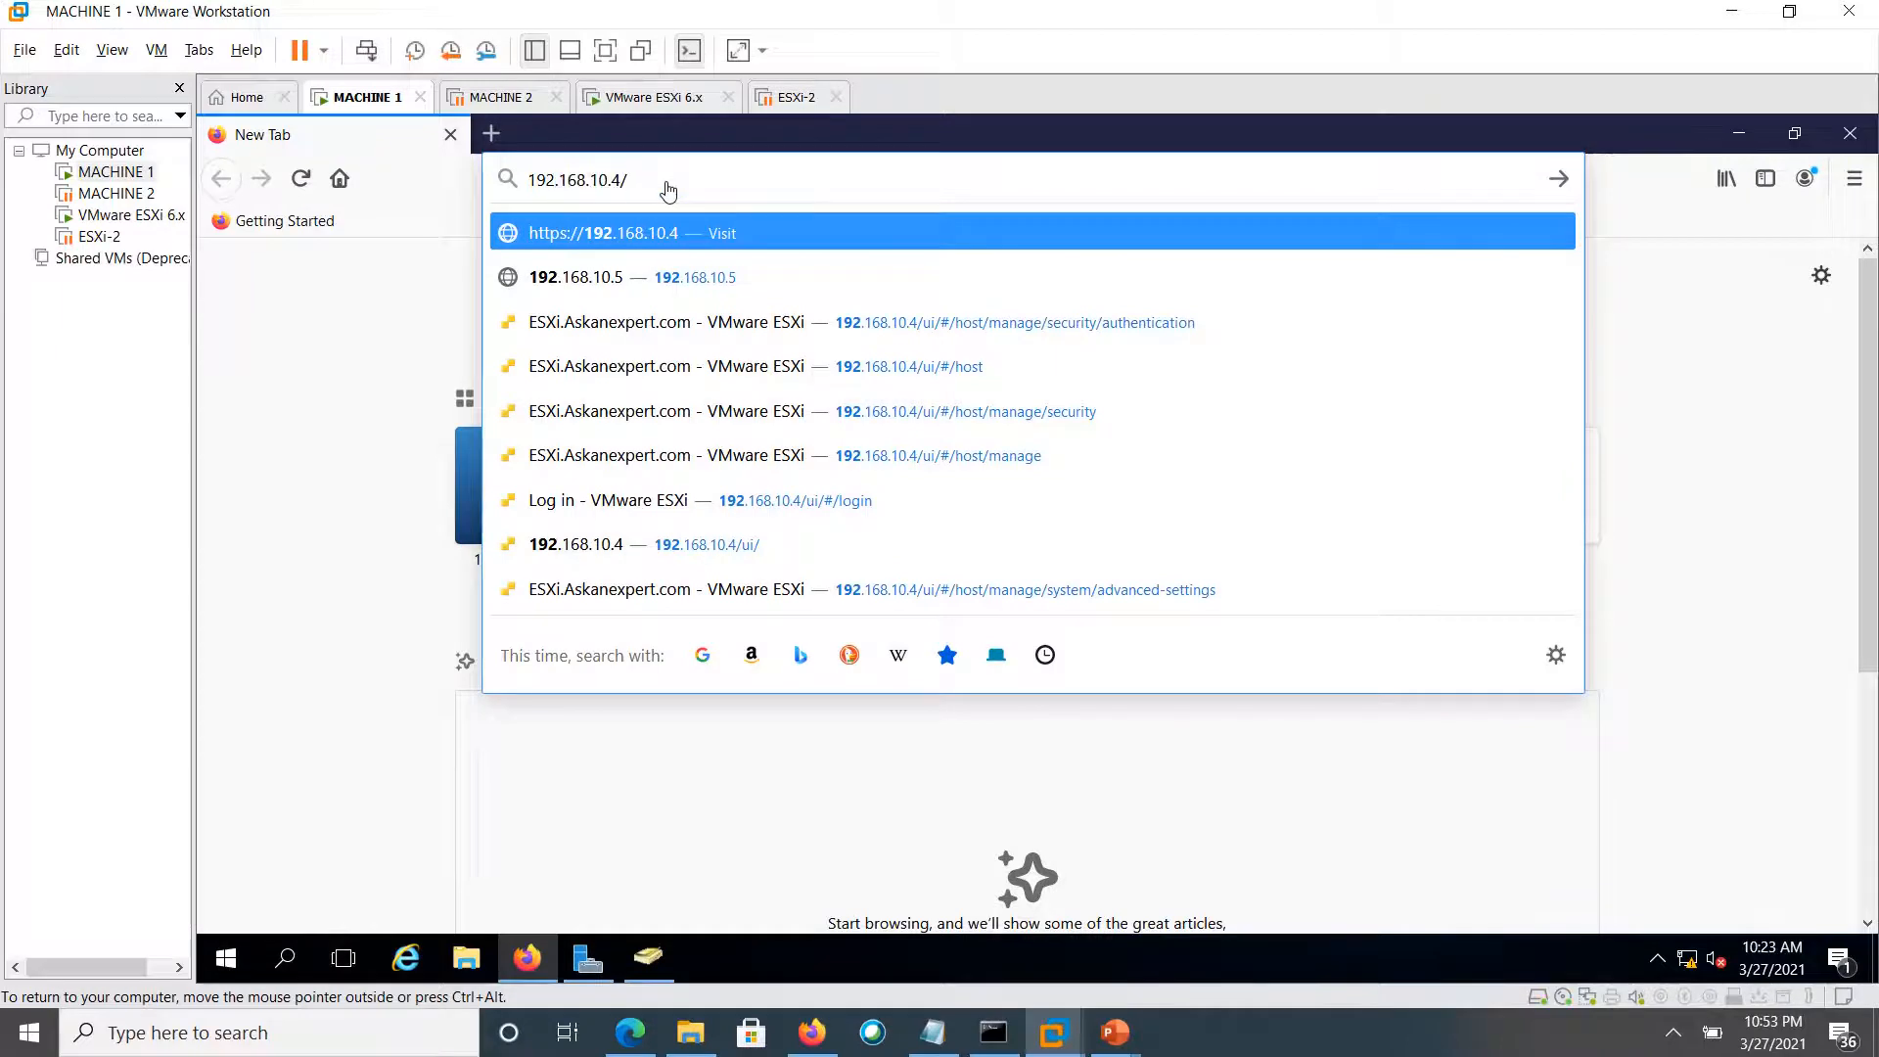
{"action": "type", "text": "5"}
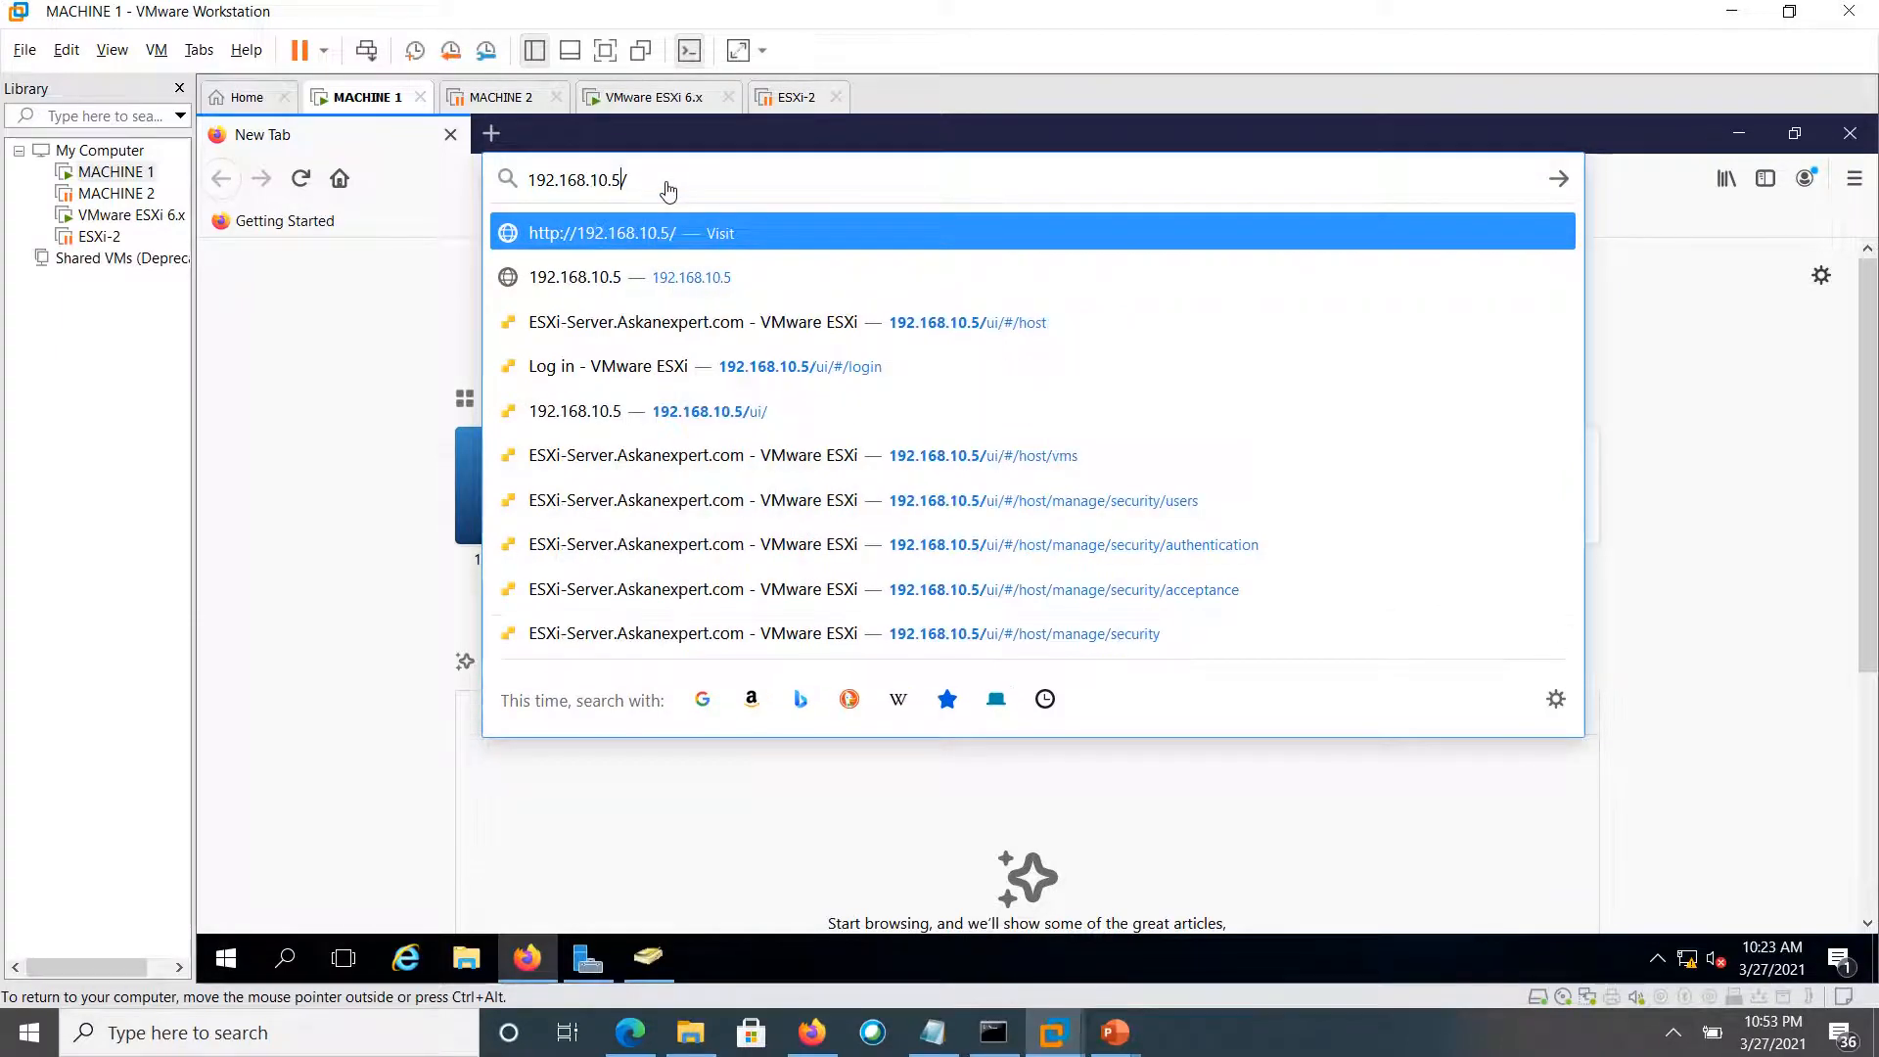
{"action": "key", "text": "Return"}
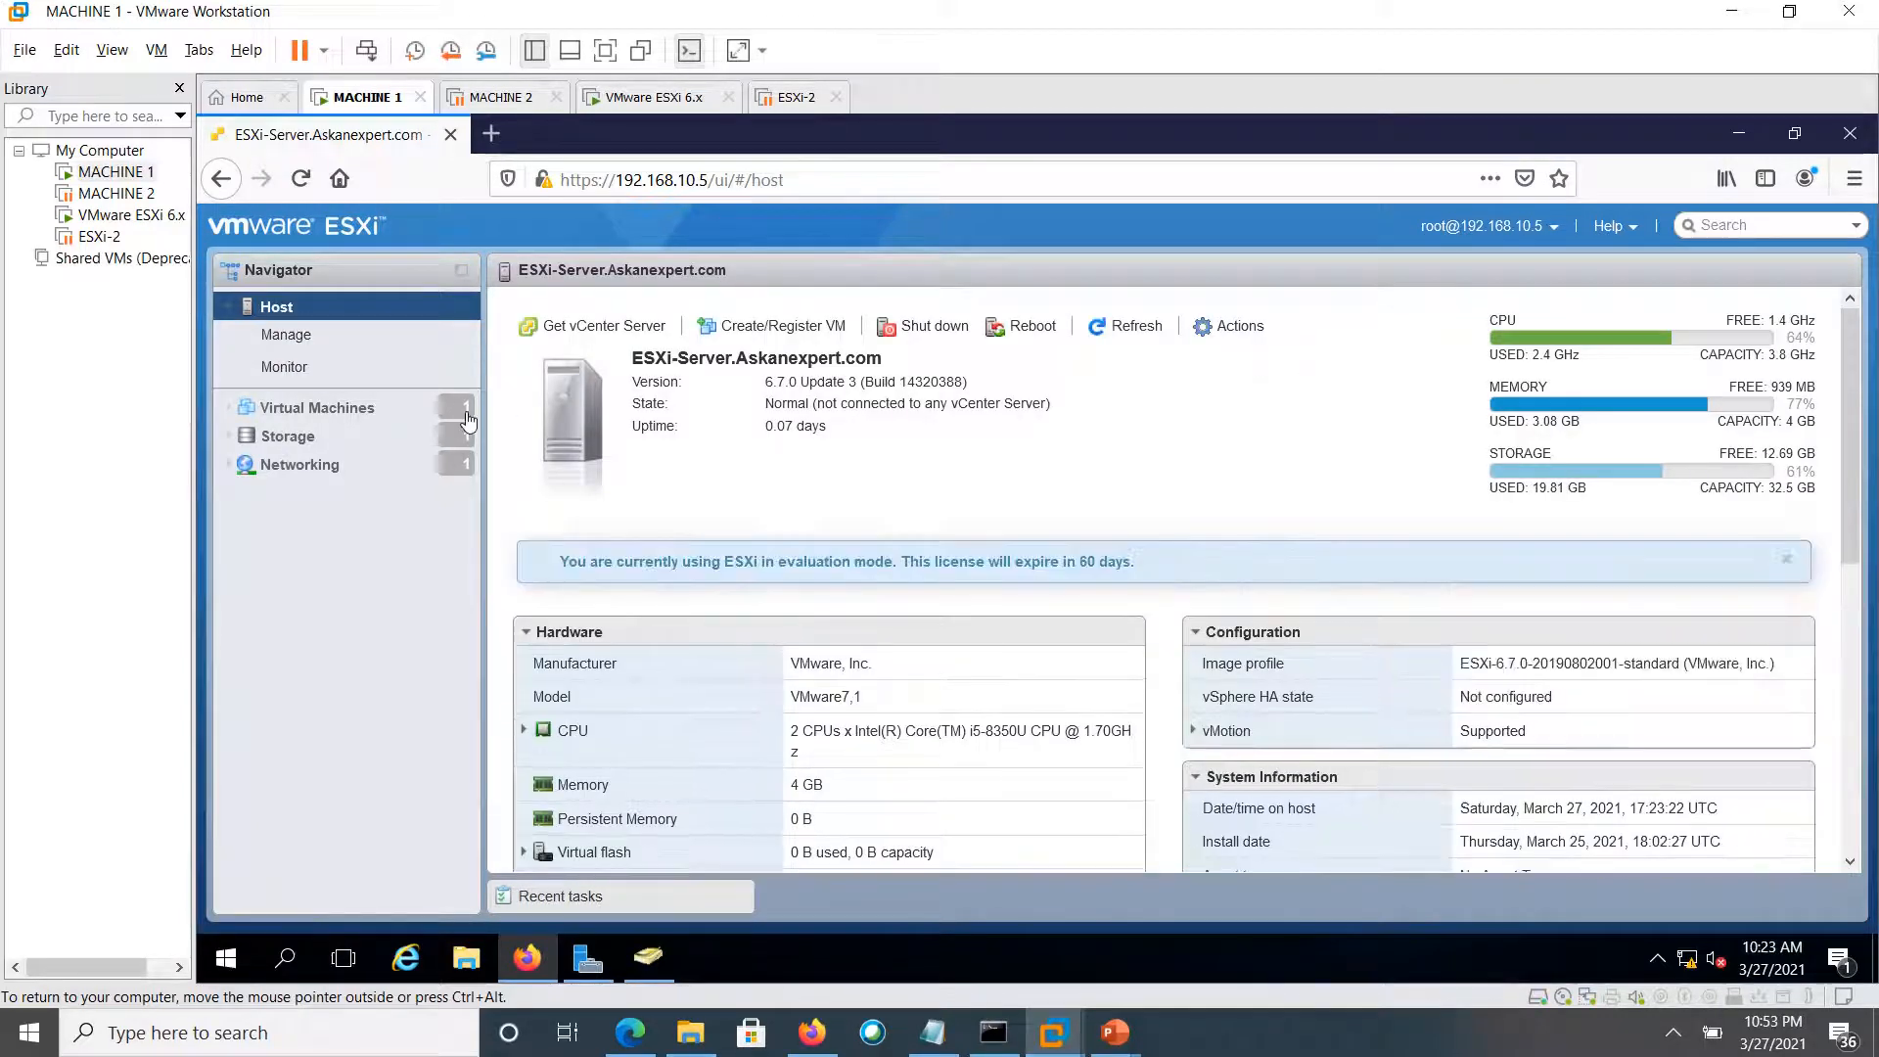
Show the Virtual Machines list and launch a remote console for VM1
{"action": "left_click", "coordinate": [326, 423]}
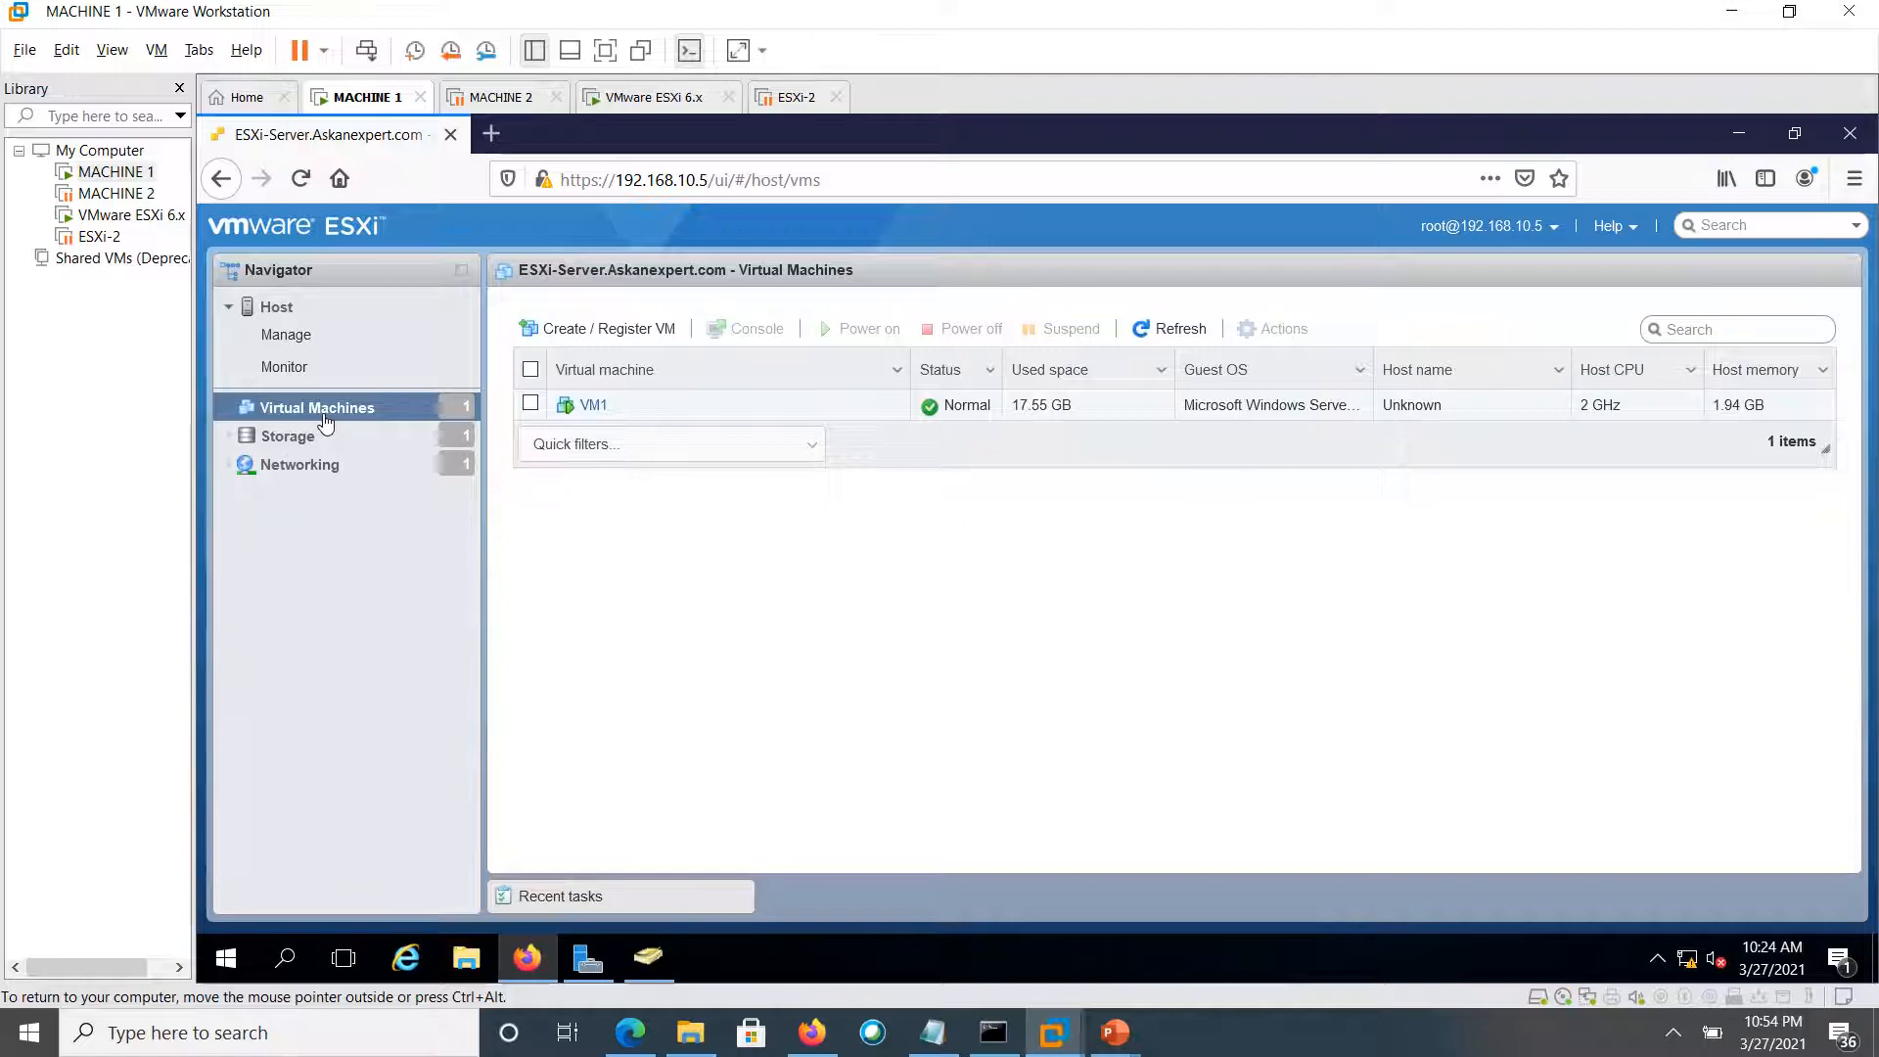
{"action": "right_click", "coordinate": [588, 411]}
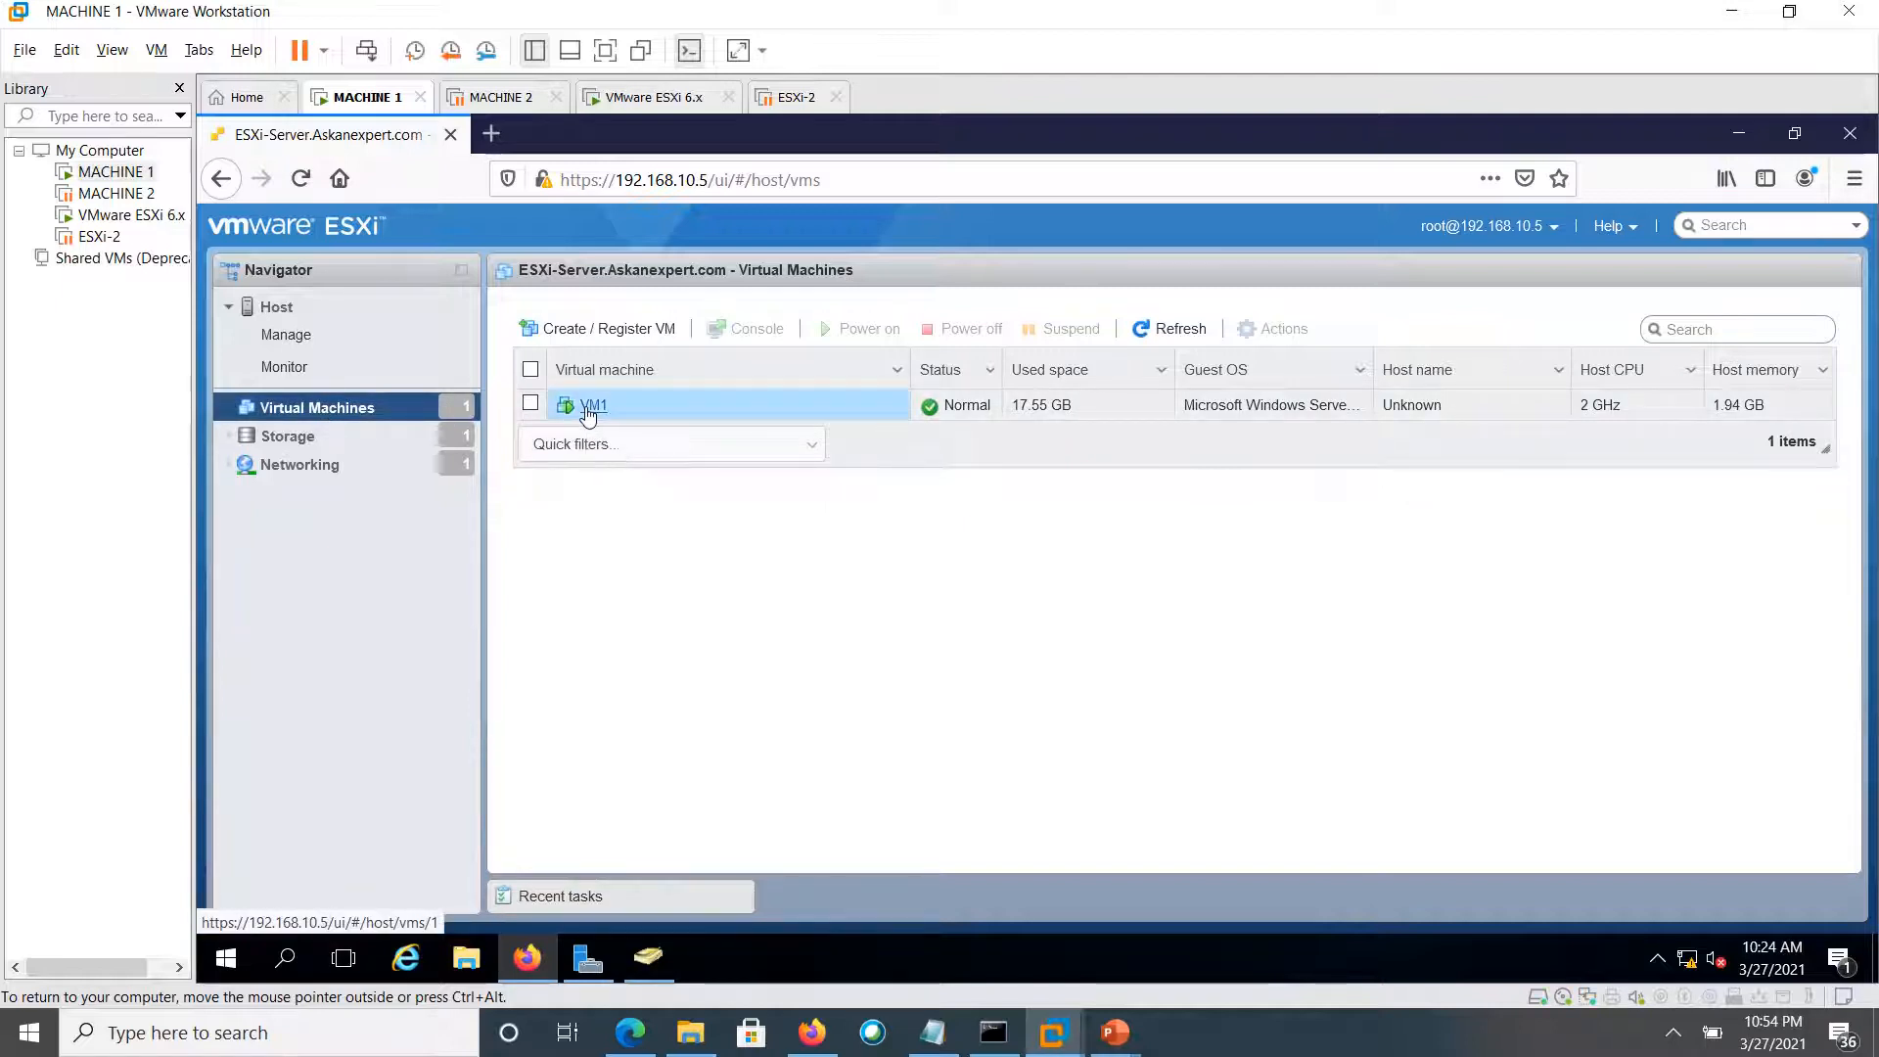
{"action": "mouse_move", "coordinate": [683, 421]}
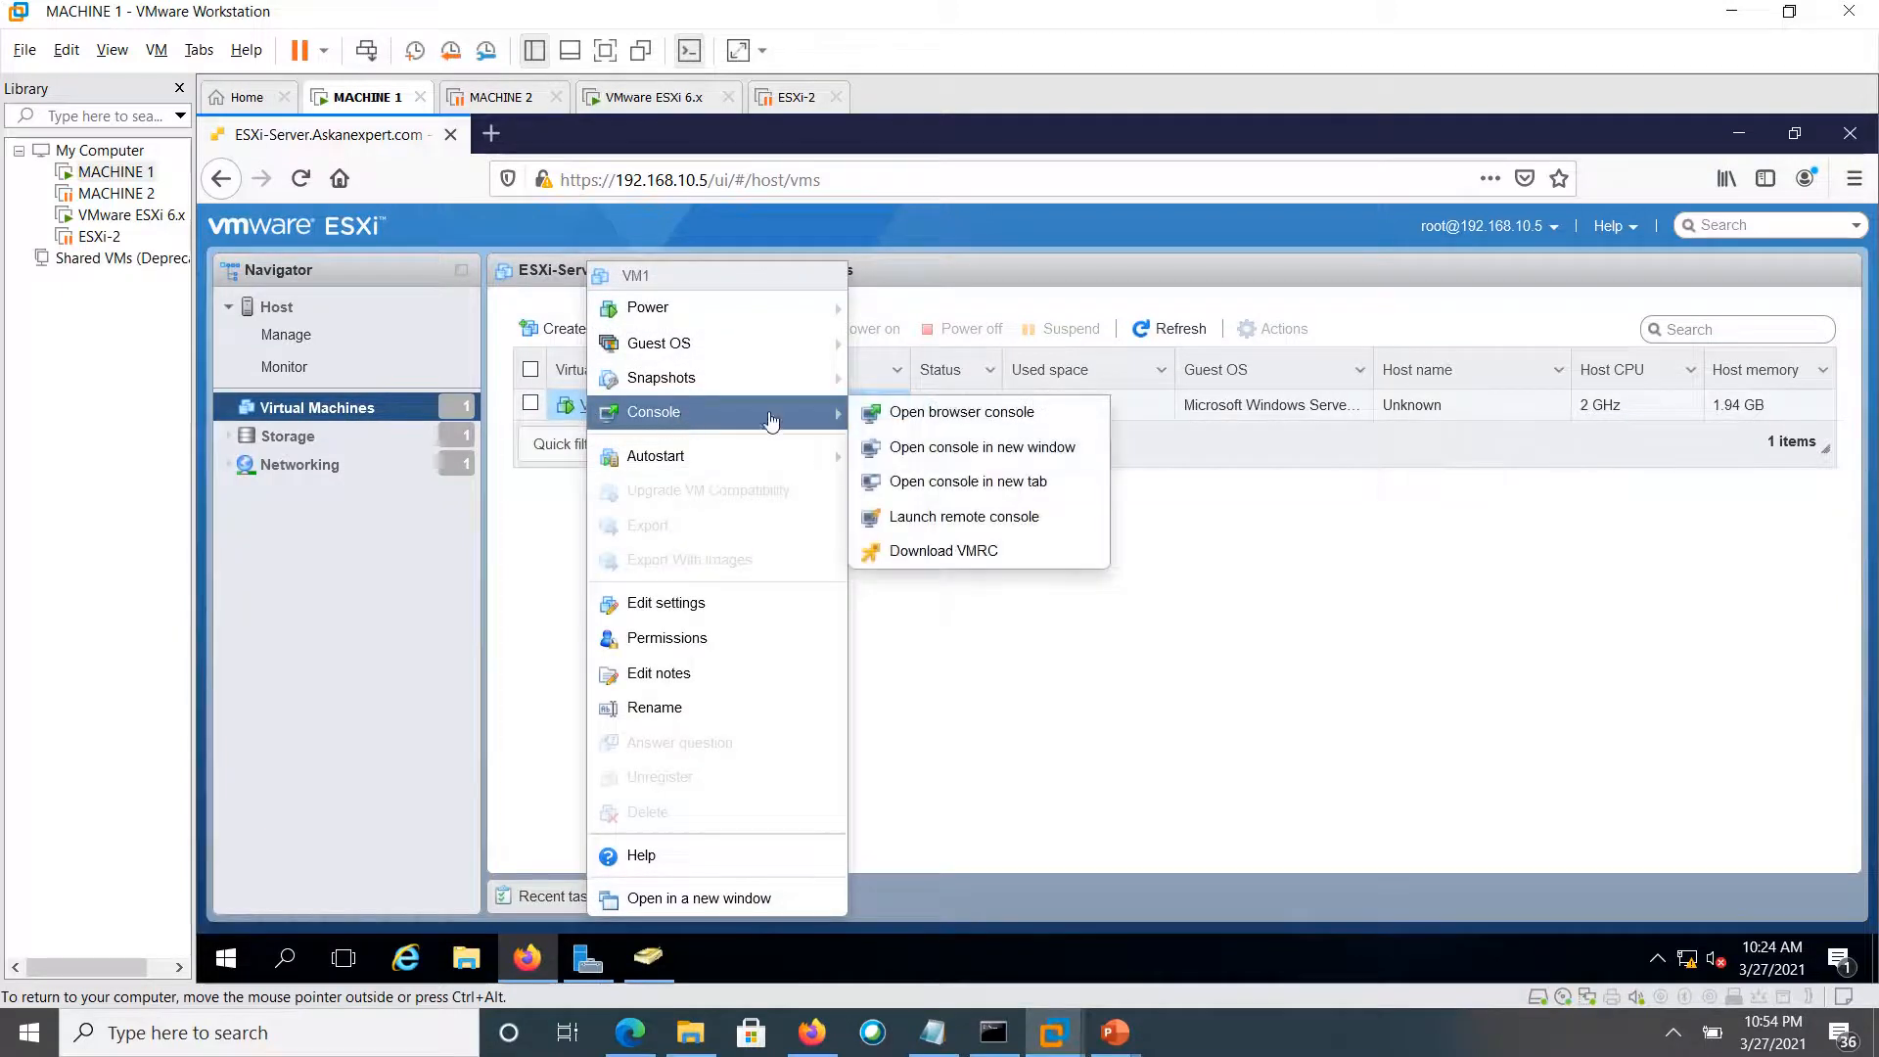
{"action": "left_click", "coordinate": [945, 520]}
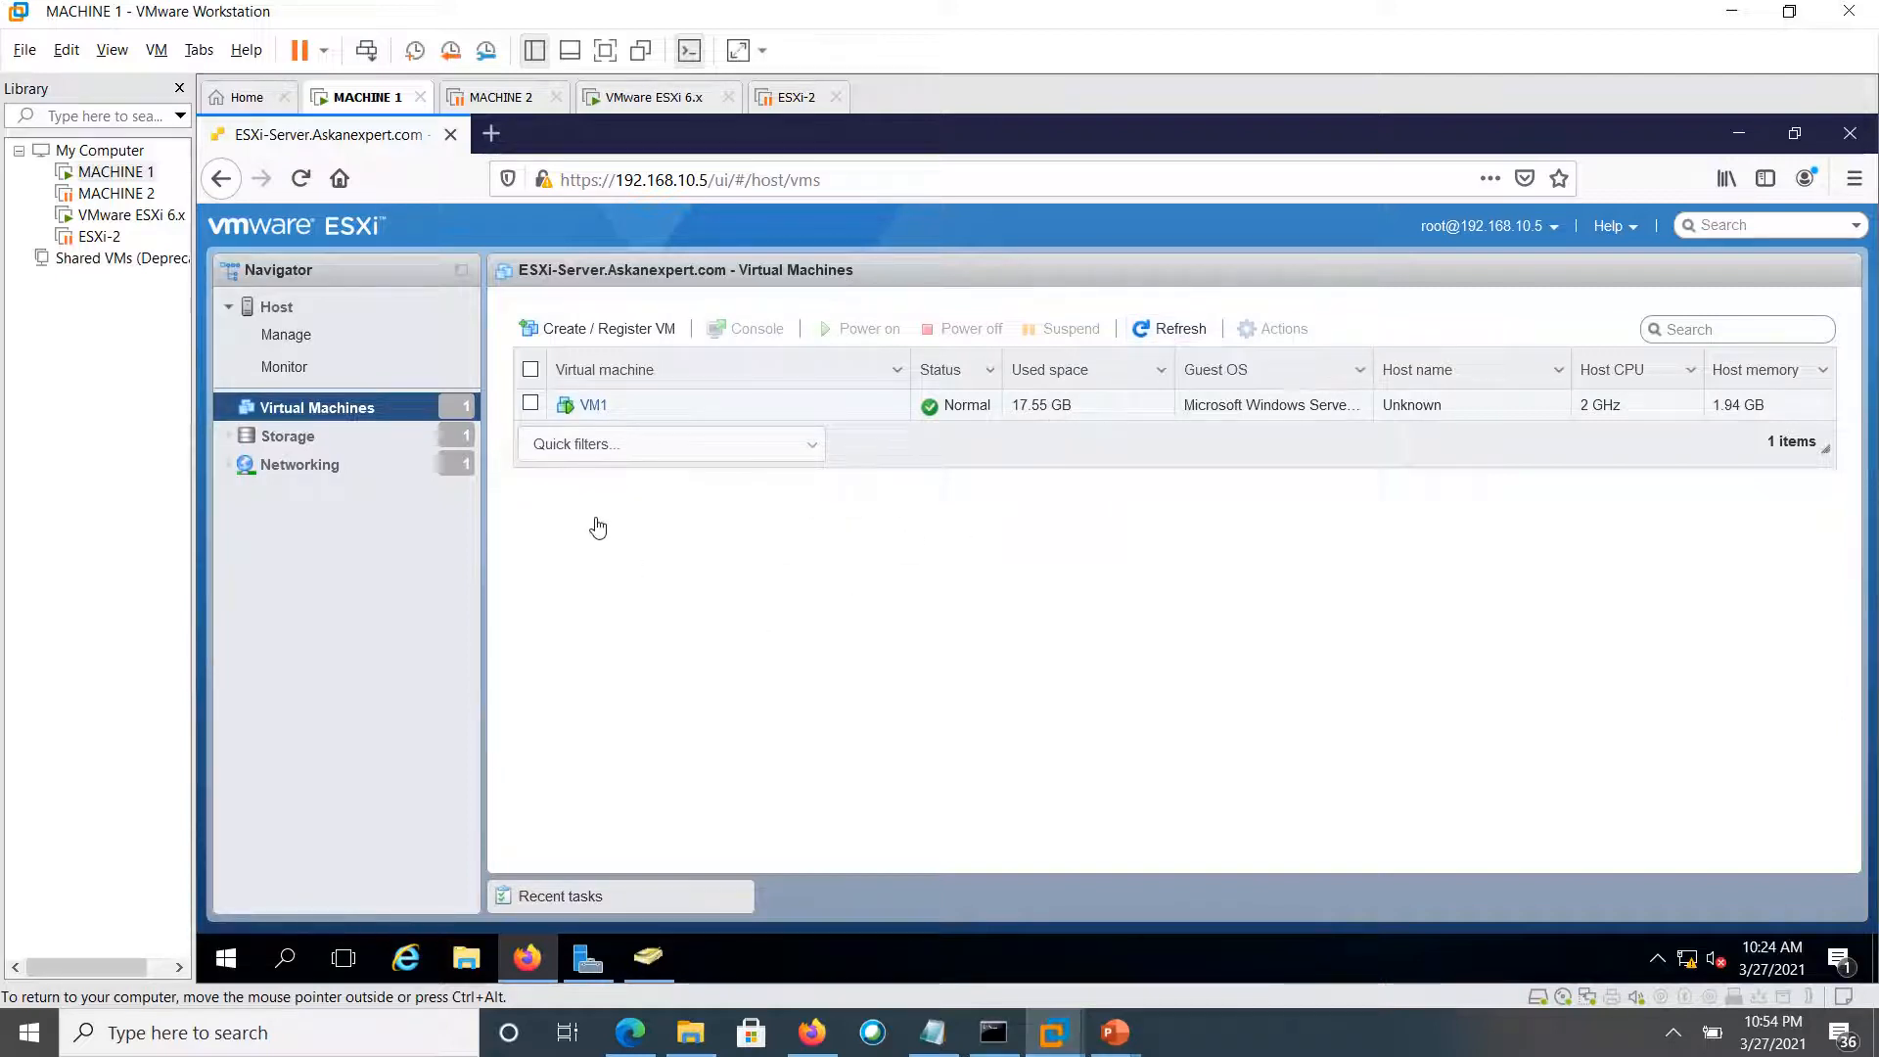
Select VM1 in the virtual machines list
{"action": "right_click", "coordinate": [409, 415]}
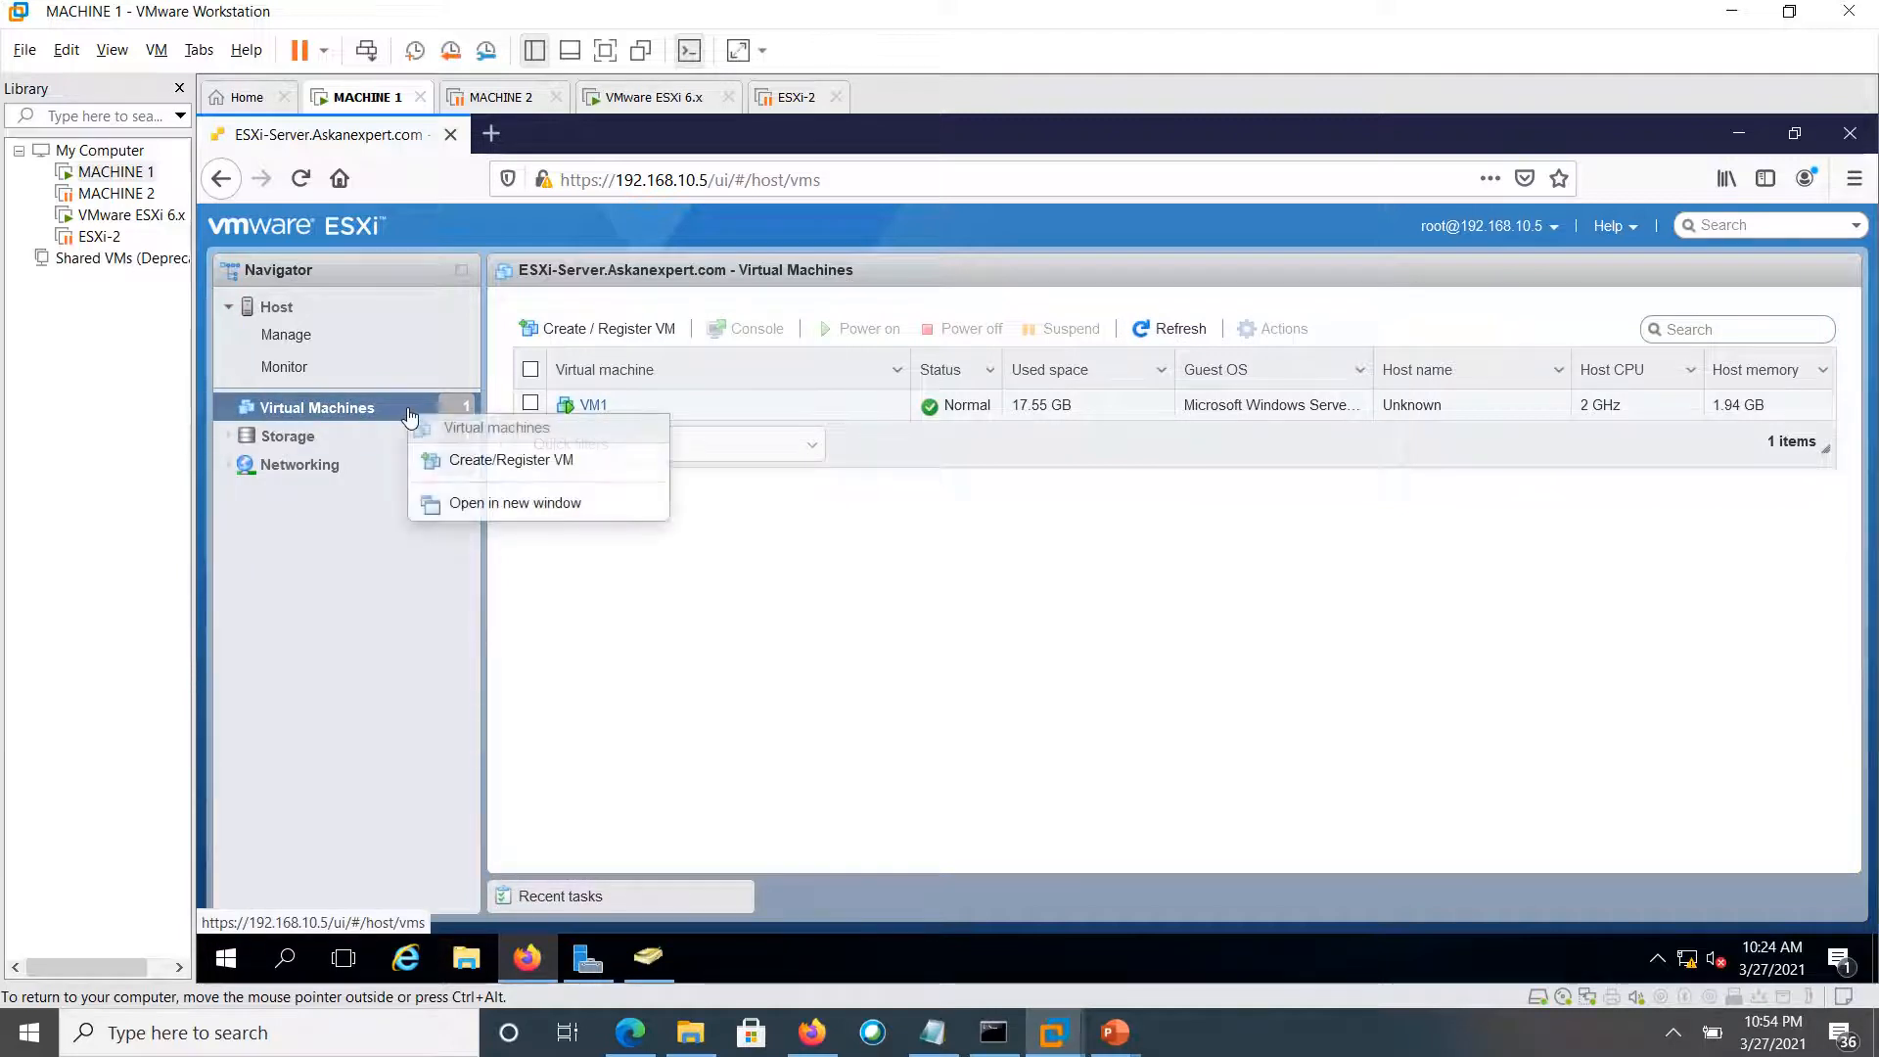
{"action": "left_click", "coordinate": [841, 533]}
{"action": "left_click", "coordinate": [533, 406]}
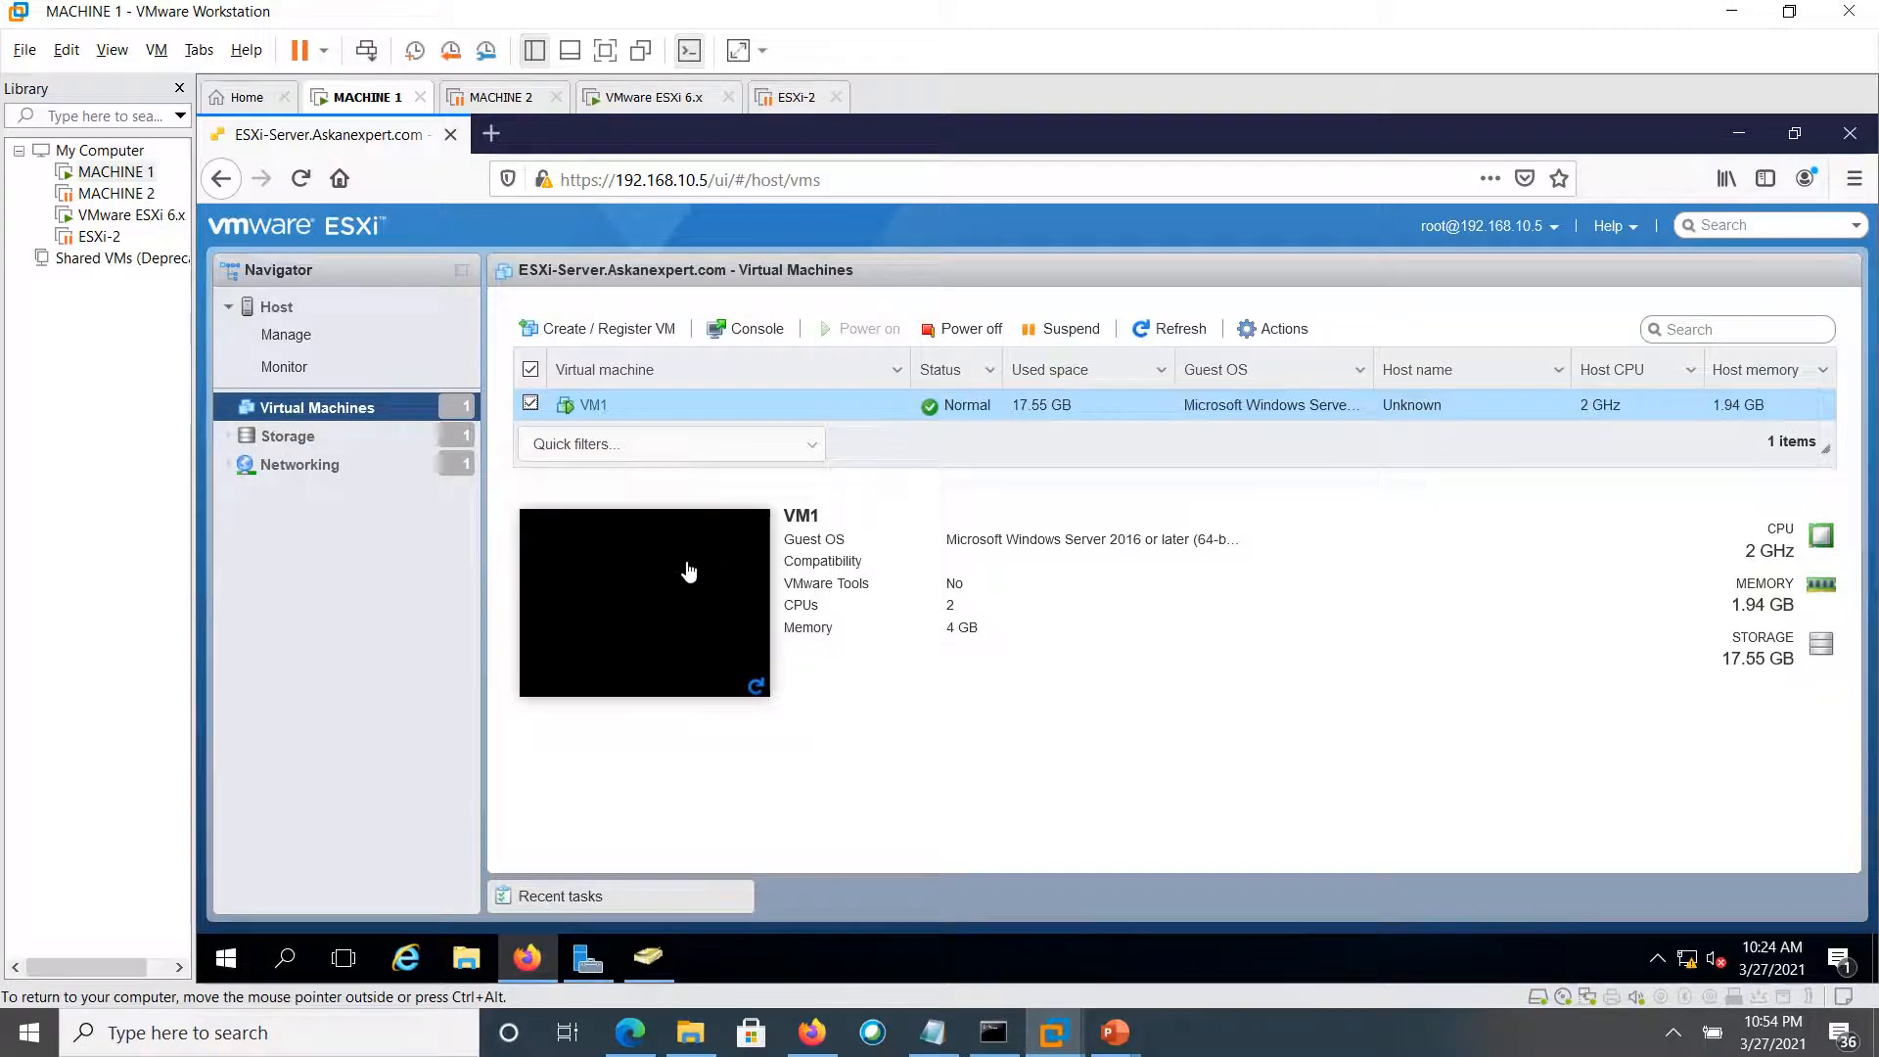
Launch VM1's remote console, then open its Edit settings (2 CPUs, 4096 MB, 12 GB and 5 GB disks)
{"action": "left_click", "coordinate": [1262, 337]}
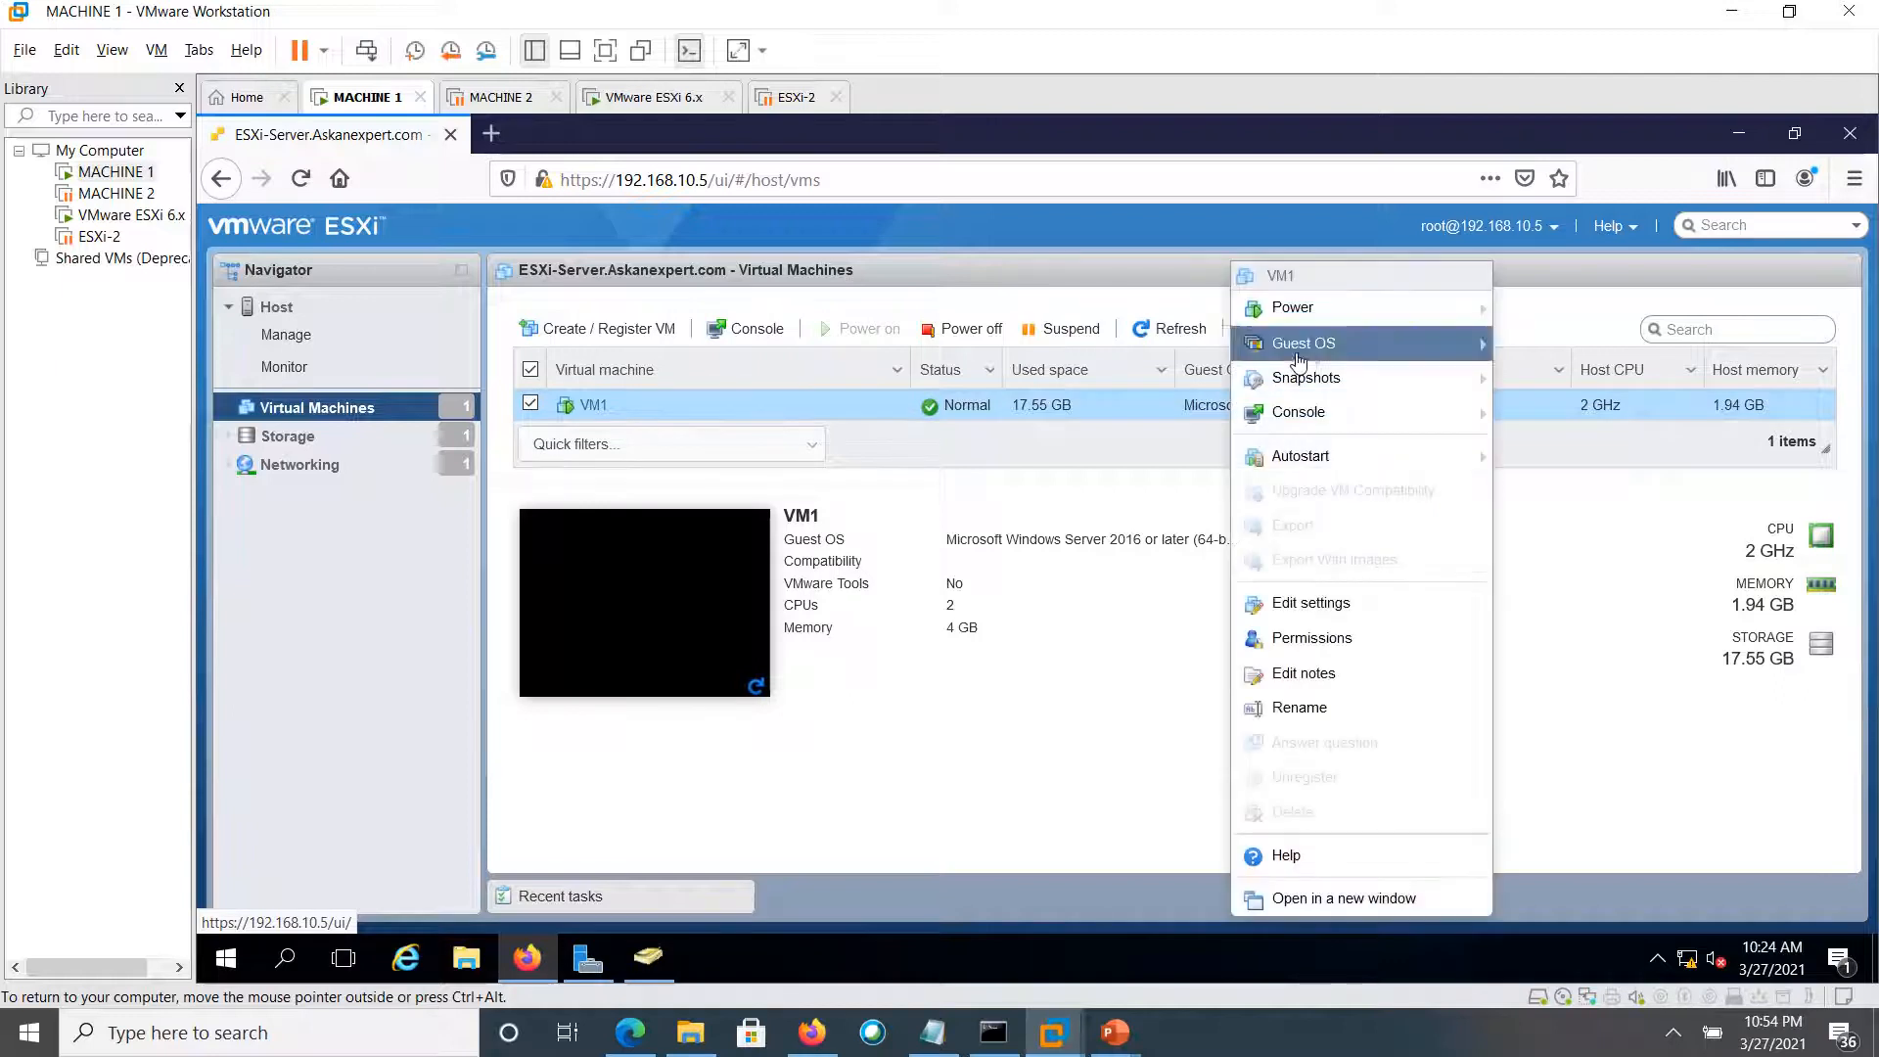
{"action": "mouse_move", "coordinate": [1315, 354]}
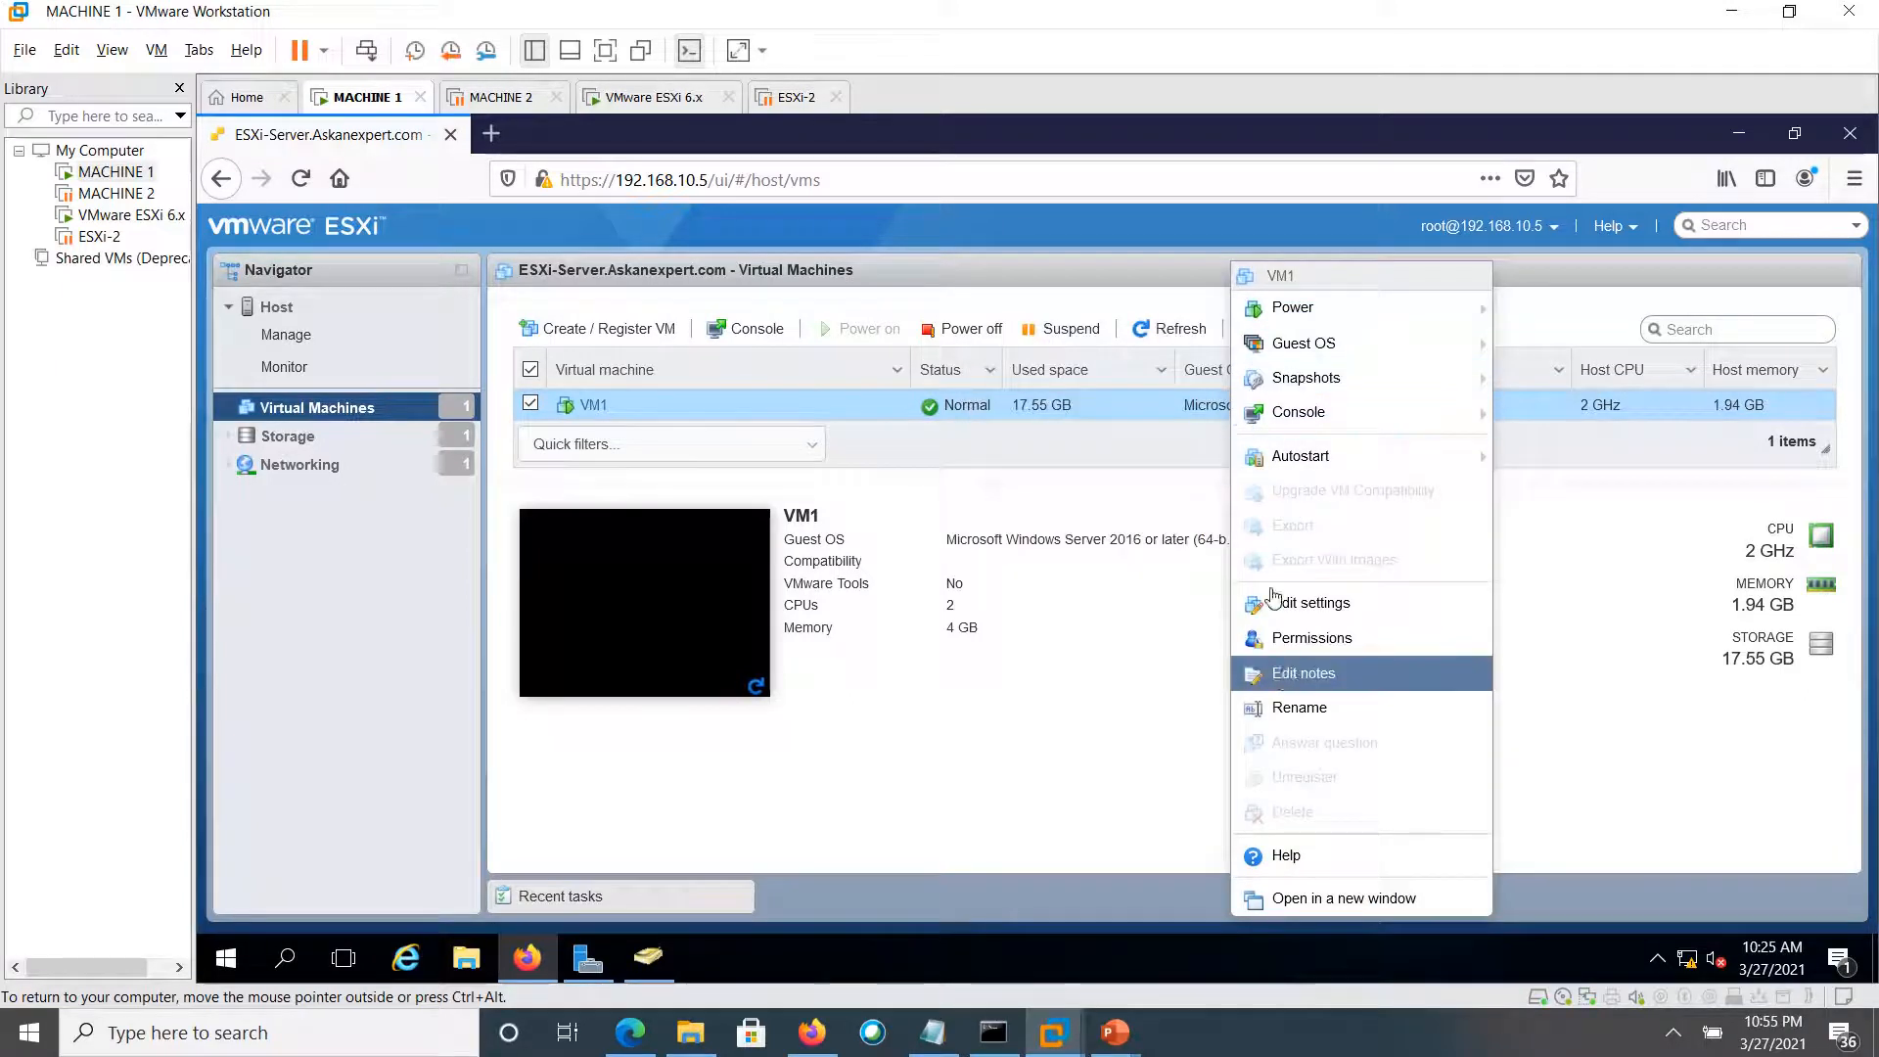
{"action": "mouse_move", "coordinate": [1276, 418]}
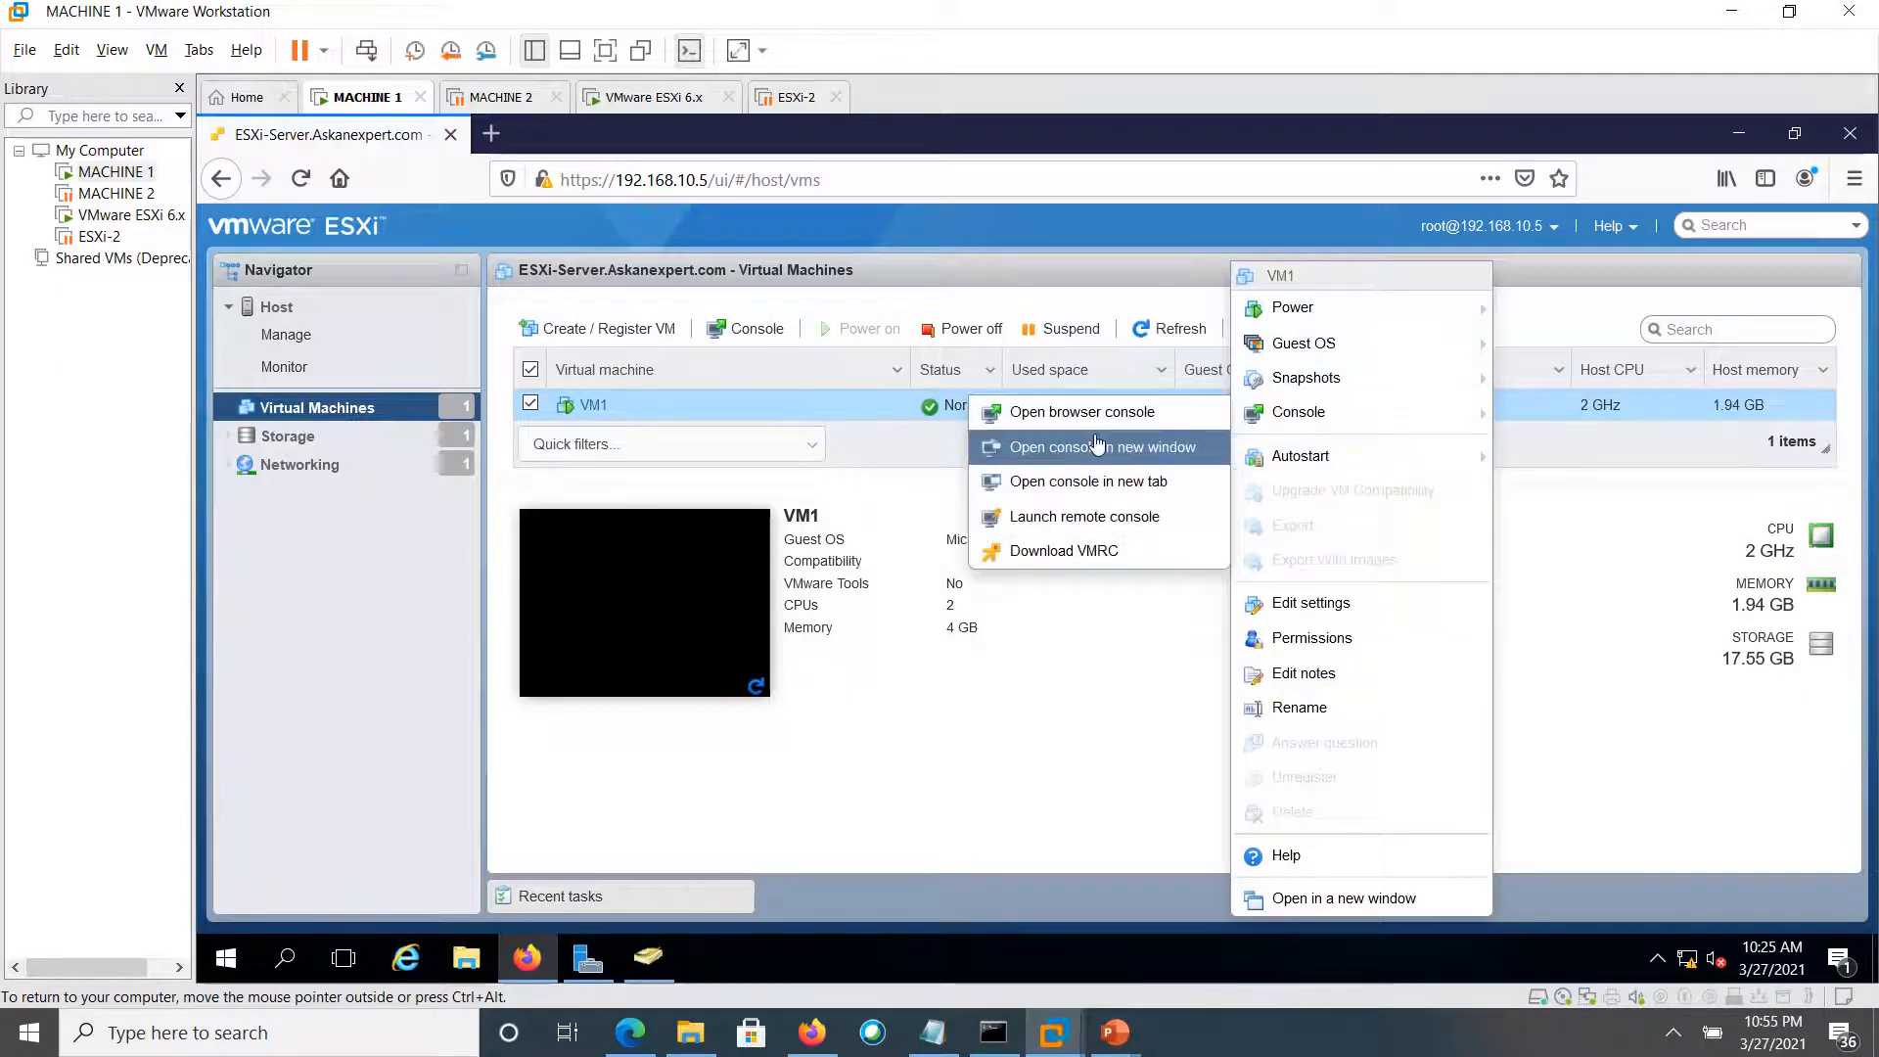
{"action": "left_click", "coordinate": [1063, 517]}
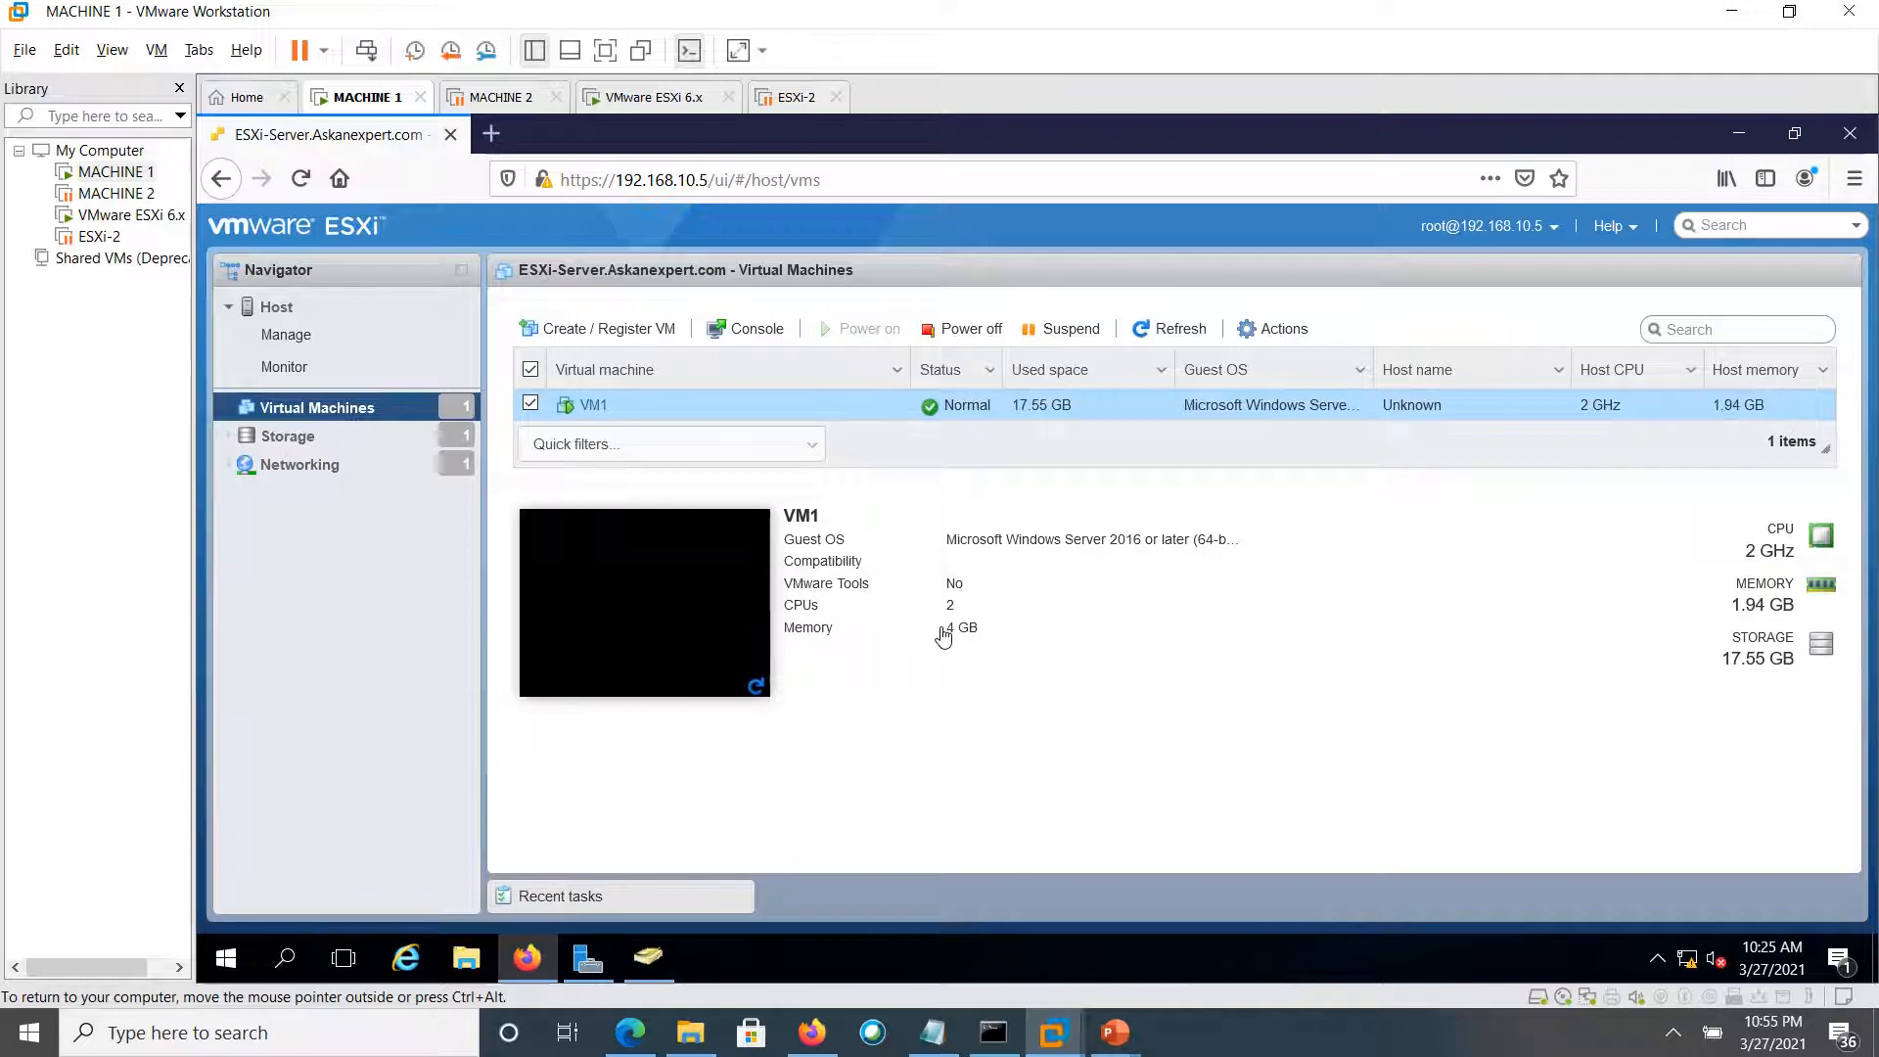
{"action": "left_click", "coordinate": [1262, 339]}
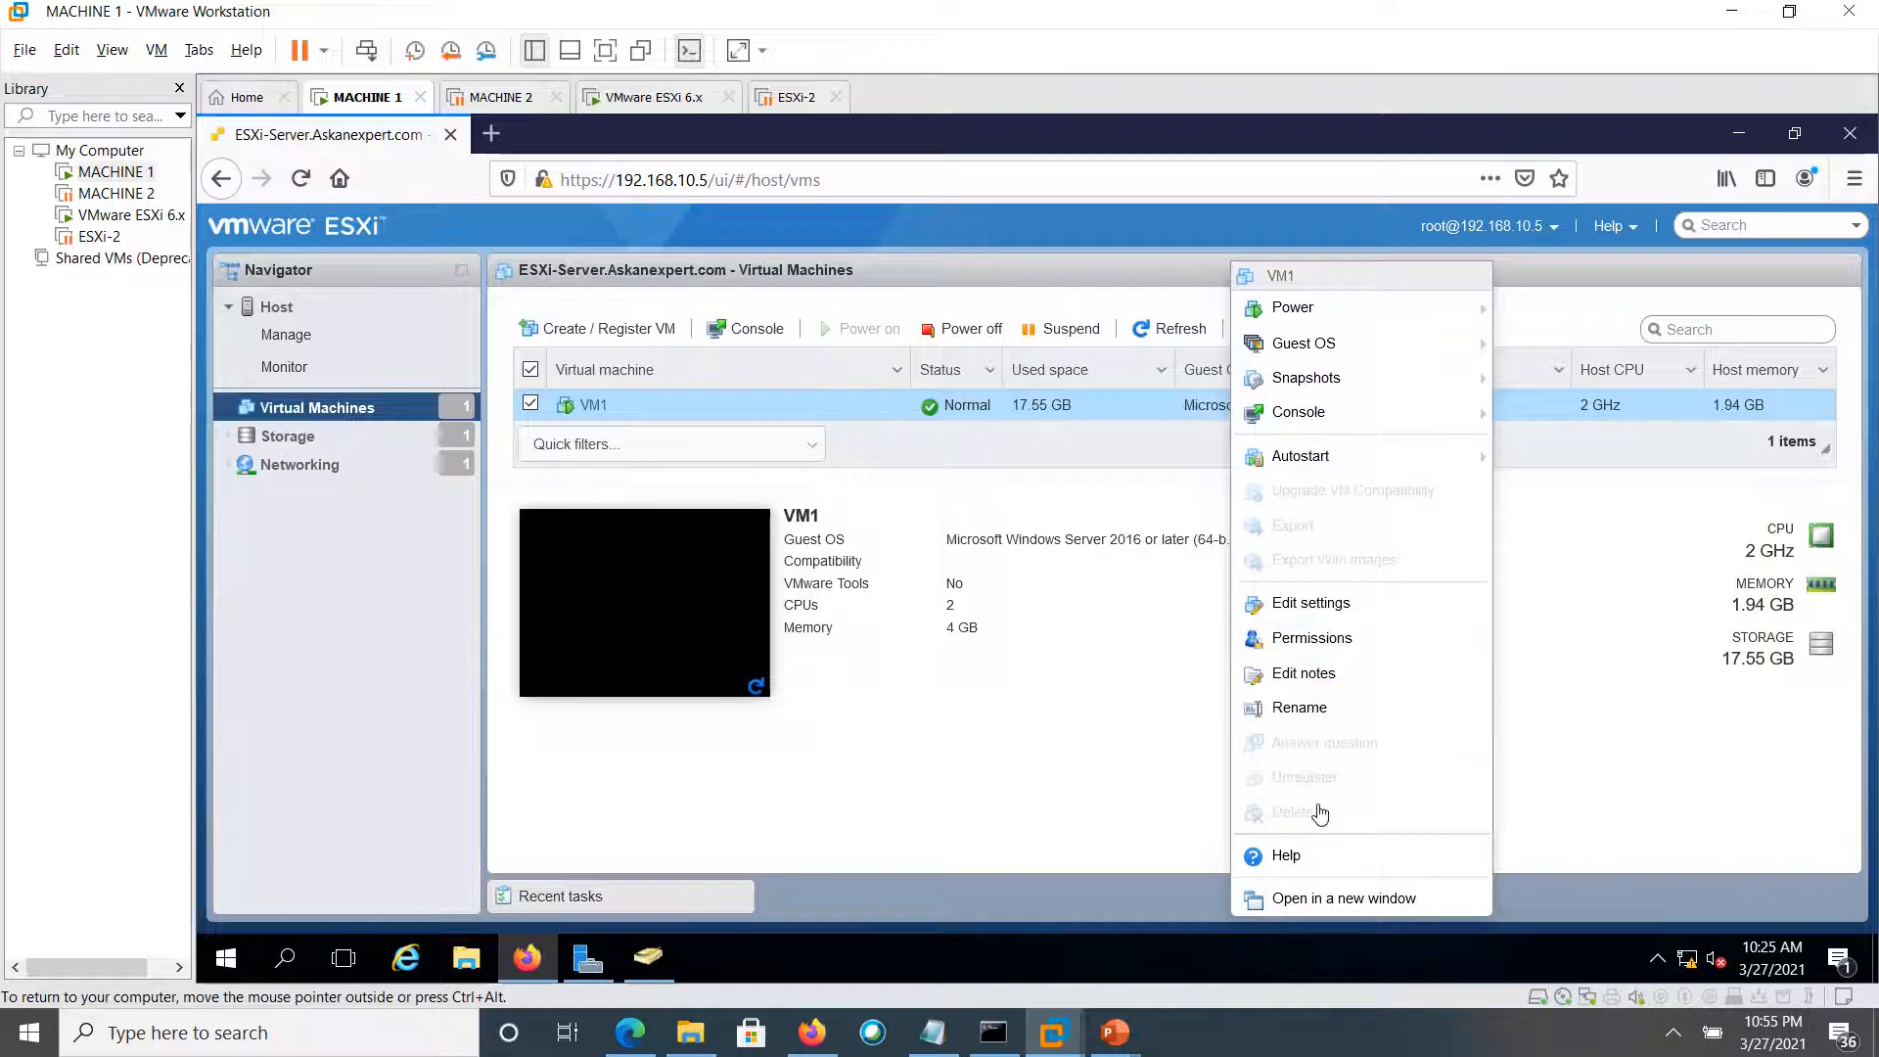
{"action": "left_click", "coordinate": [1303, 607]}
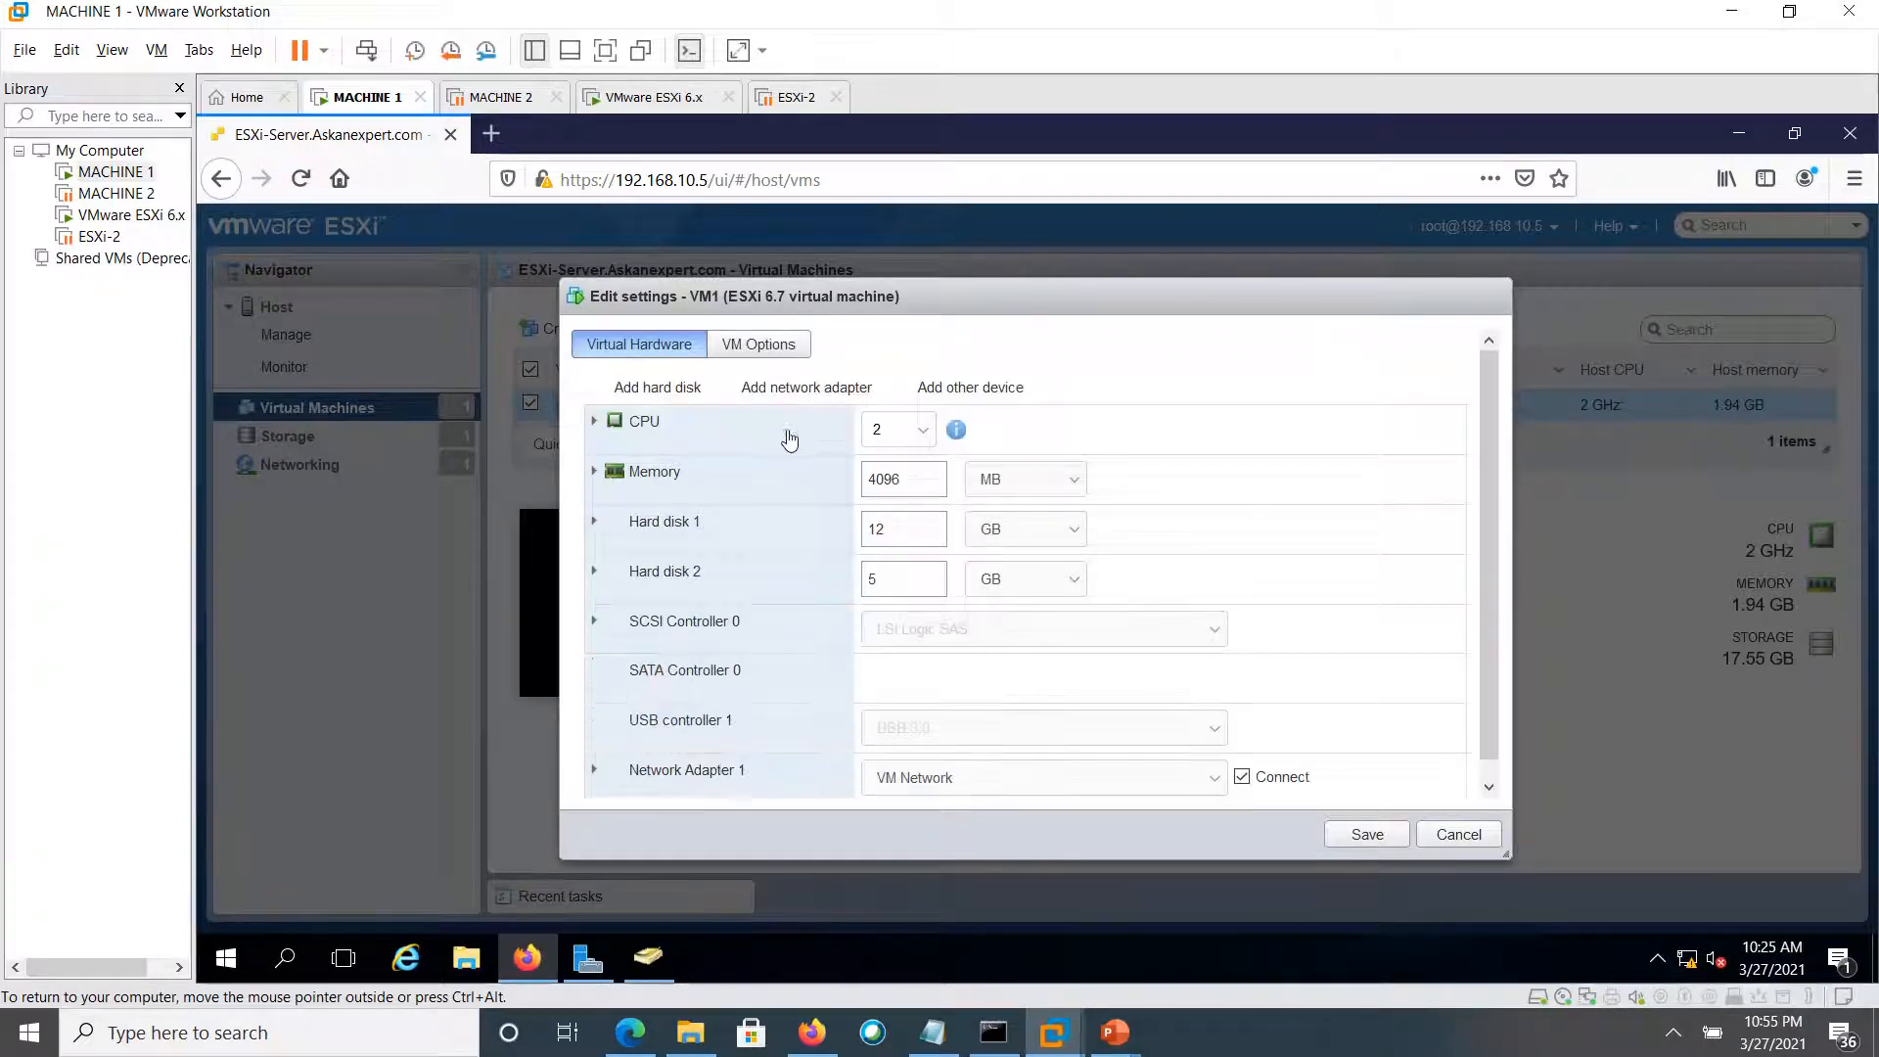
Try lowering VM1's memory to 2048 MB, then cancel after the save is rejected, keeping 4 GB
{"action": "double_click", "coordinate": [909, 484]}
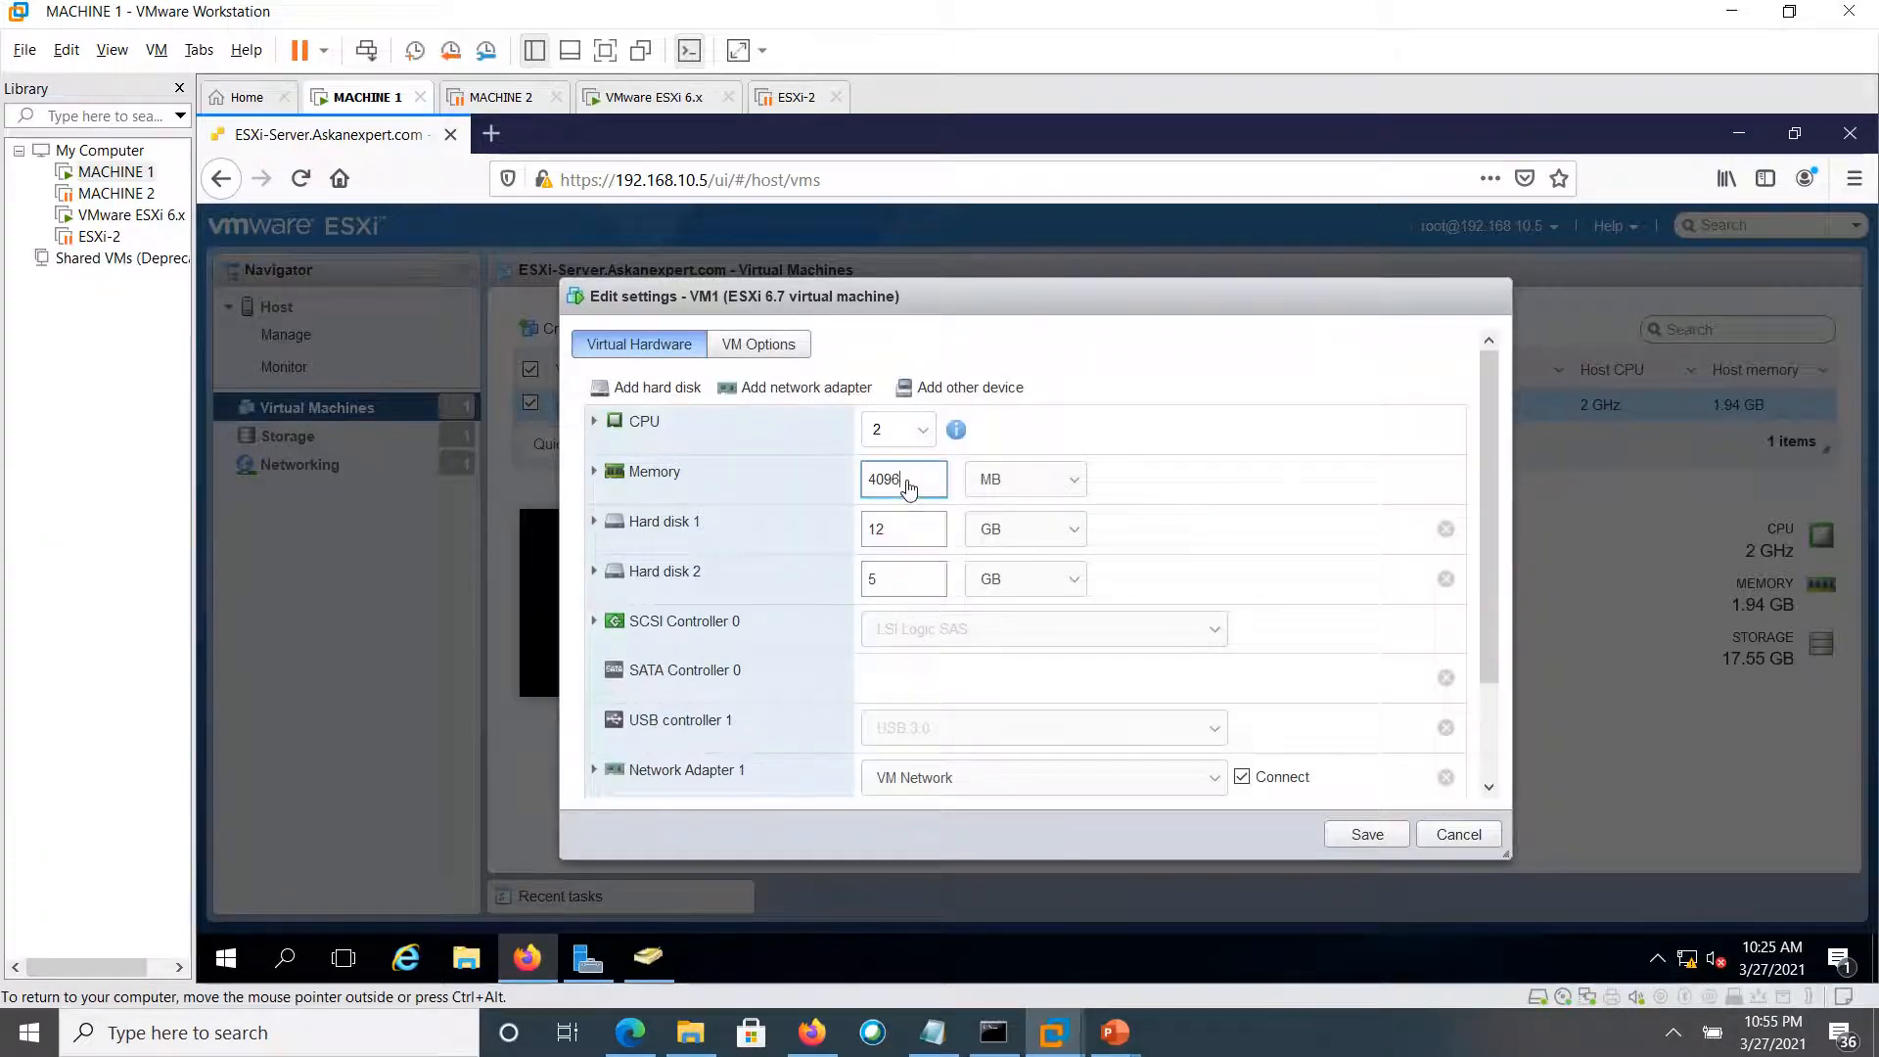
{"action": "type", "text": "2048"}
{"action": "left_click", "coordinate": [1356, 837]}
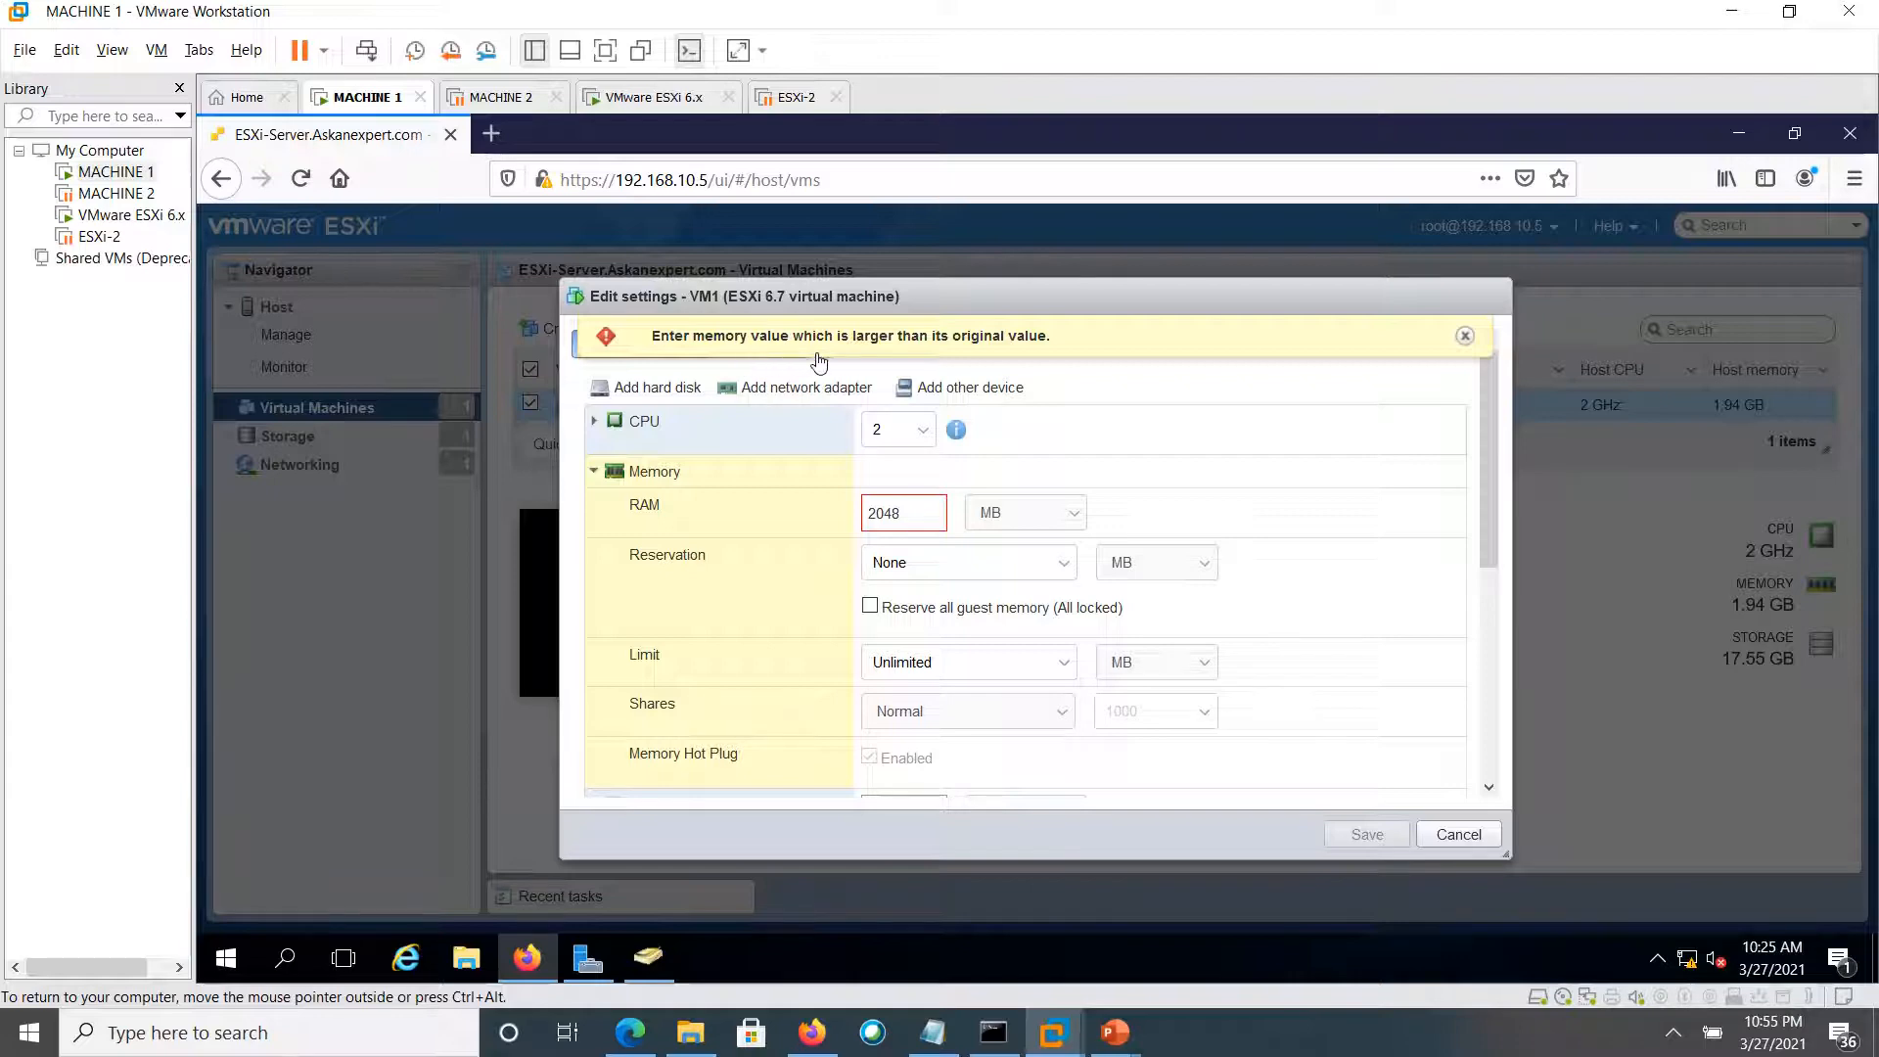
{"action": "left_click", "coordinate": [1475, 841]}
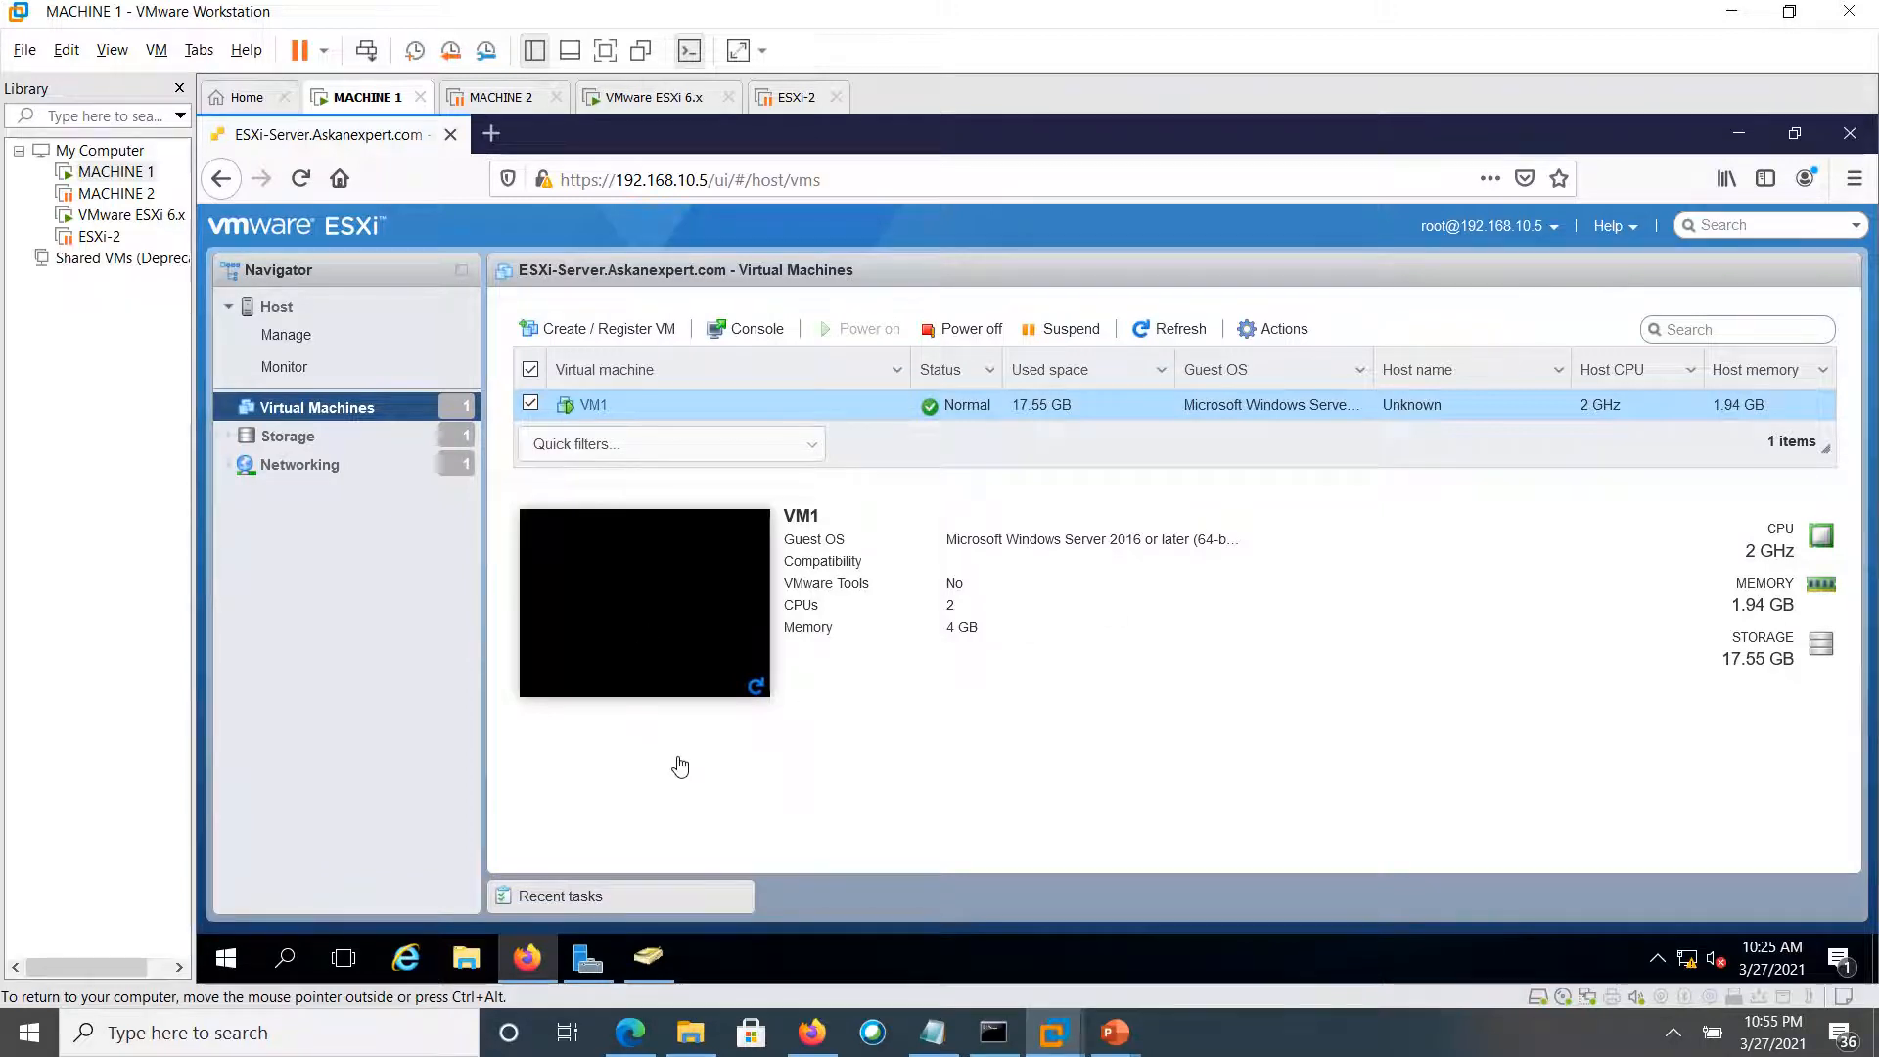
Open VM1's console from its preview and send Ctrl-Alt-Delete to reach the Administrator sign-in
{"action": "right_click", "coordinate": [681, 614]}
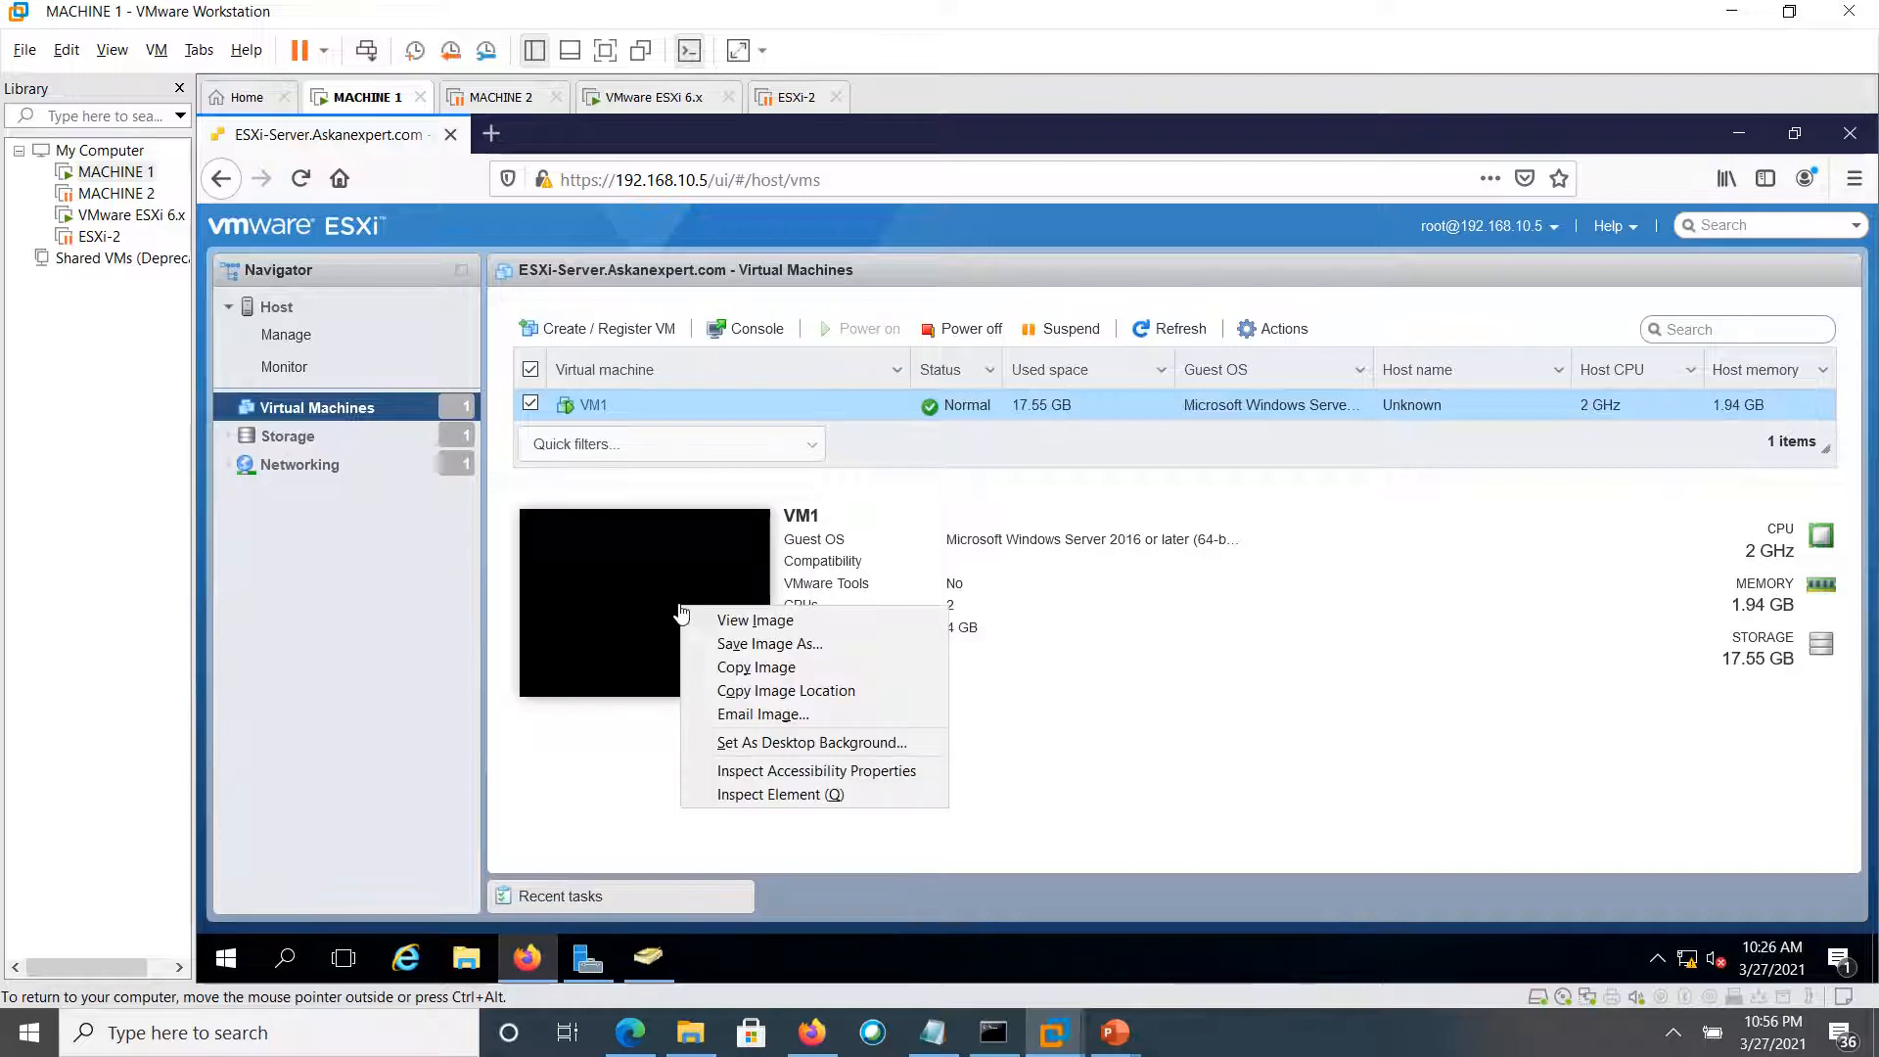
{"action": "left_click", "coordinate": [703, 569]}
{"action": "left_click", "coordinate": [703, 567]}
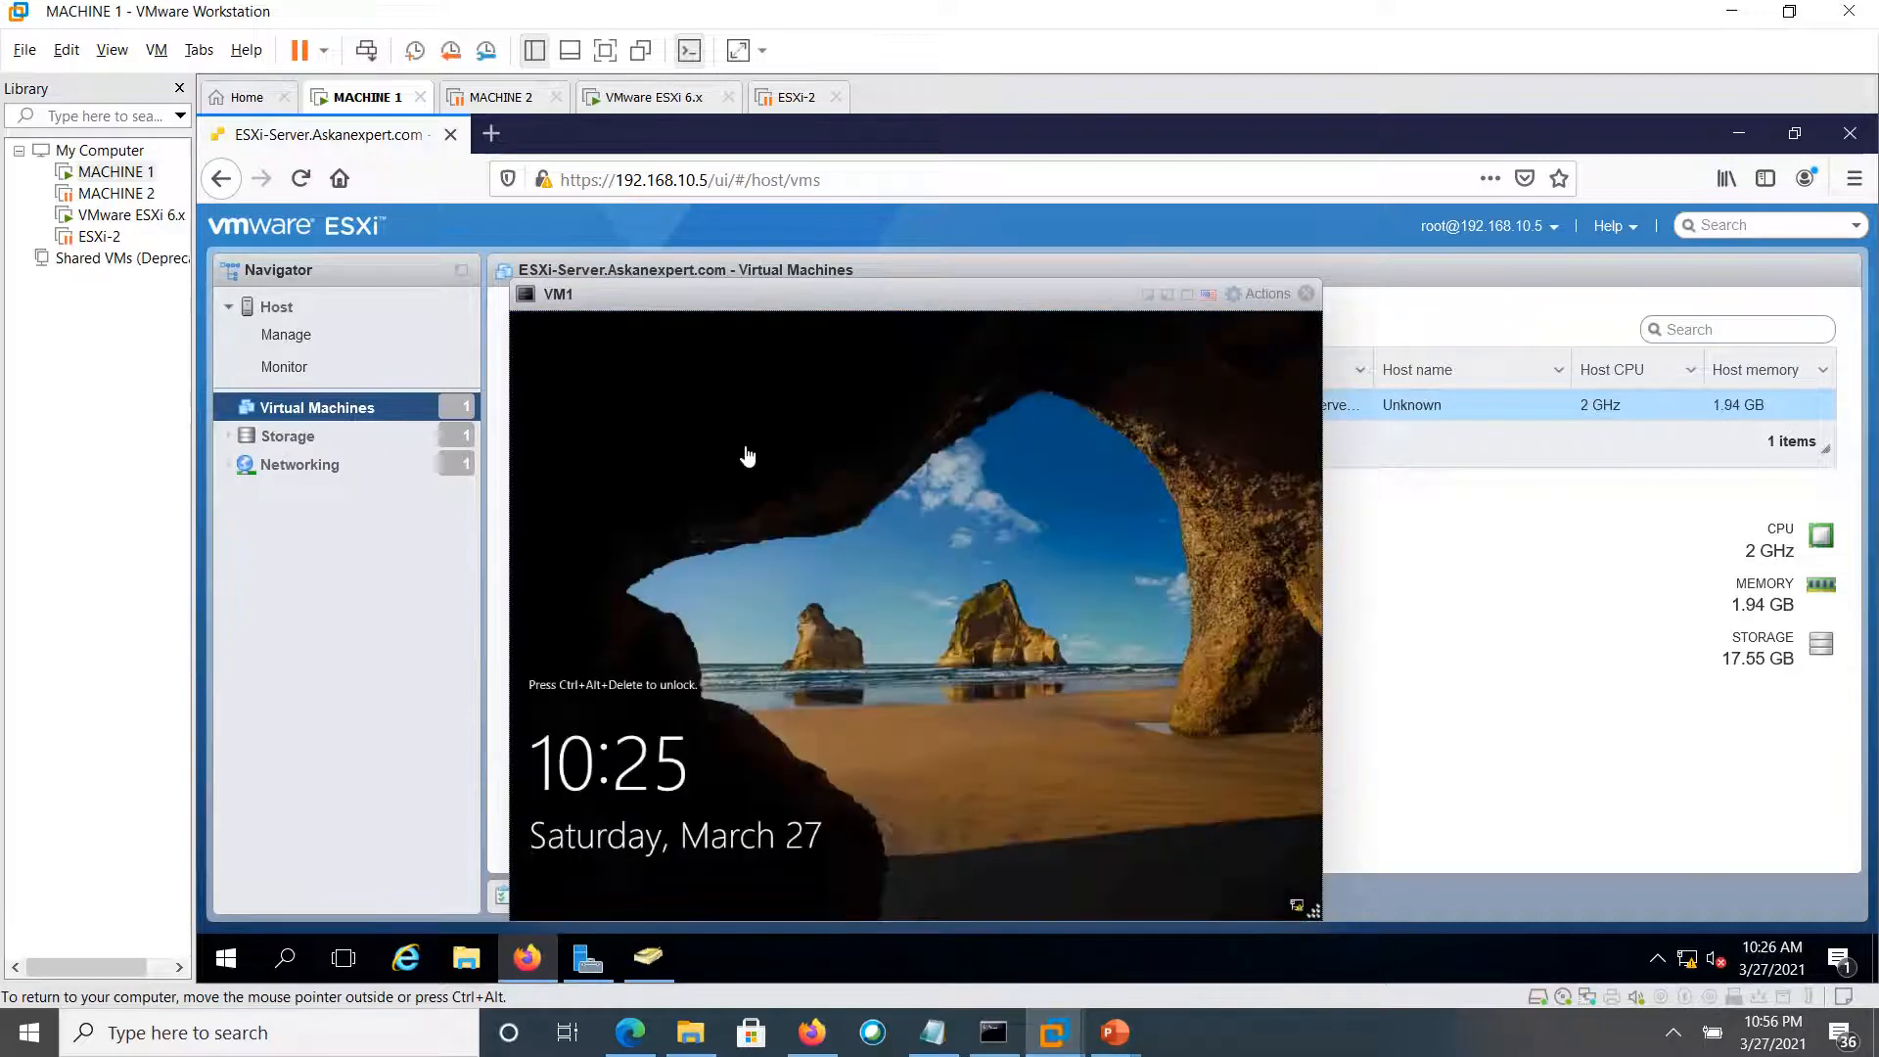
{"action": "right_click", "coordinate": [659, 307]}
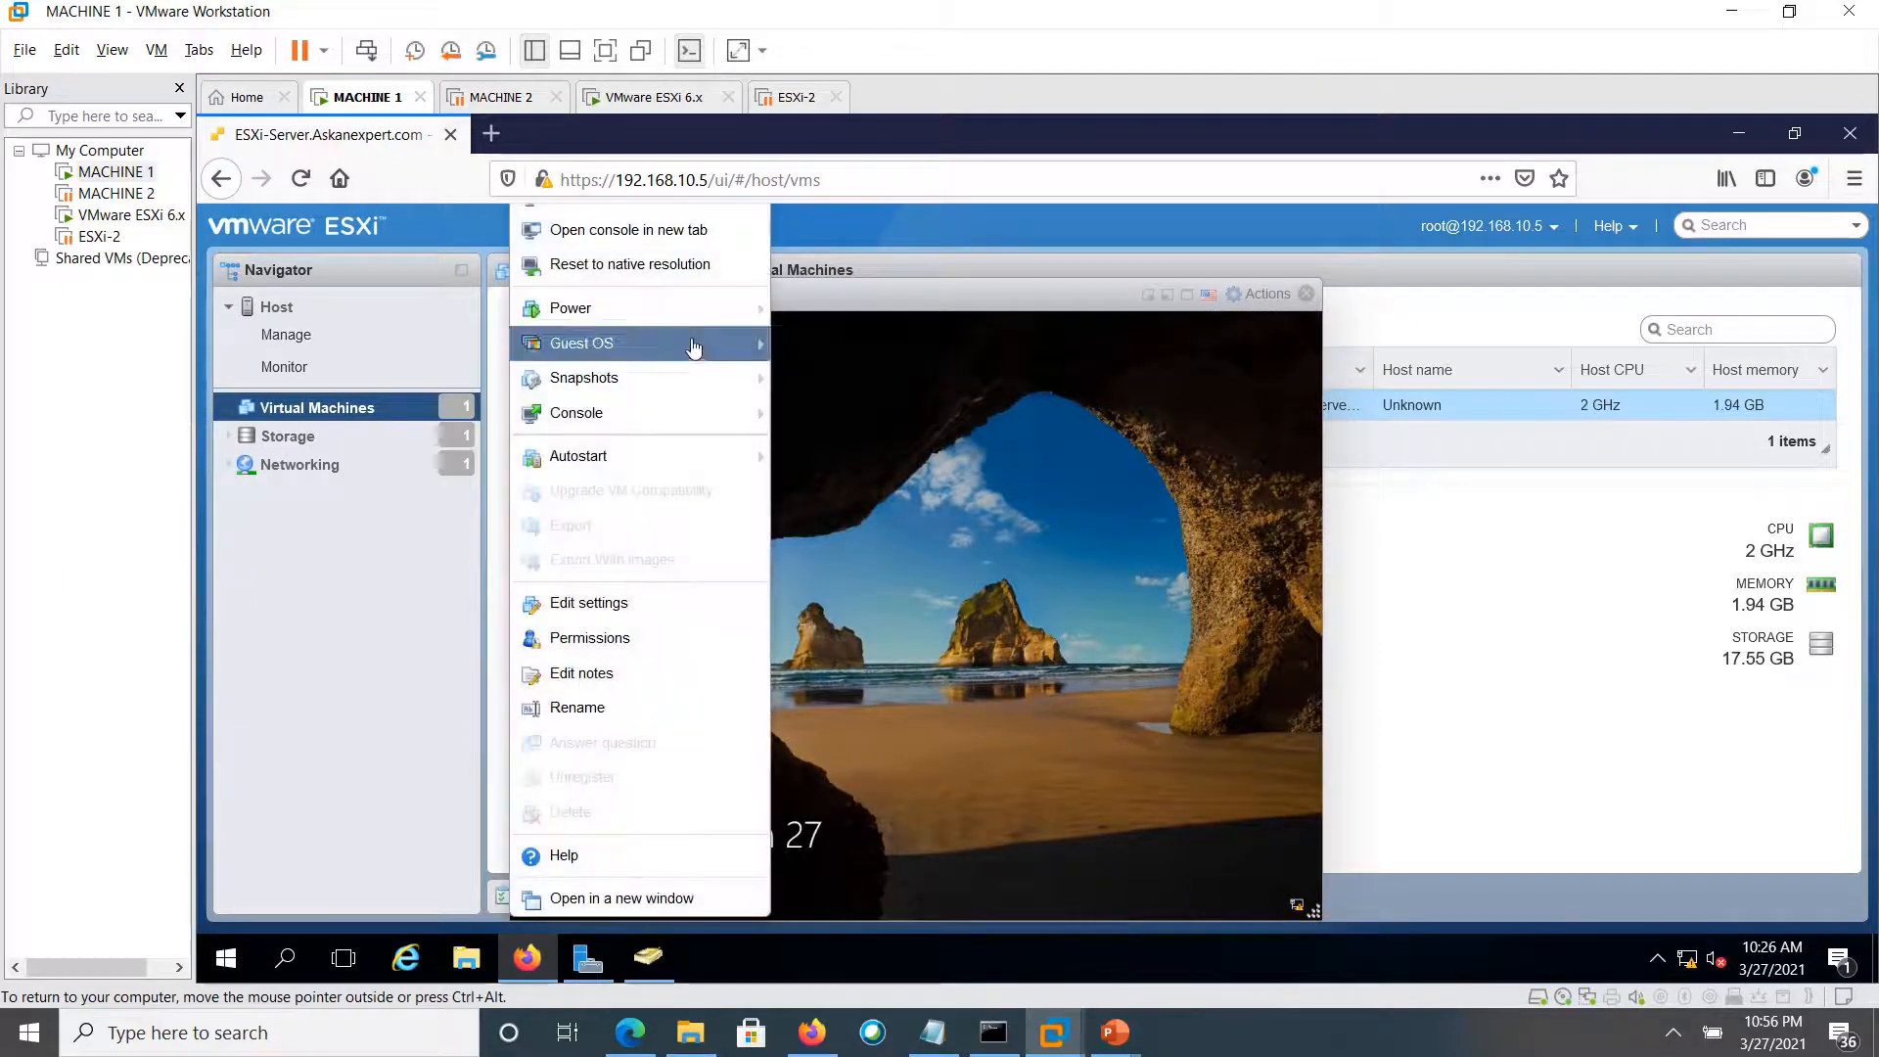
{"action": "mouse_move", "coordinate": [694, 349]}
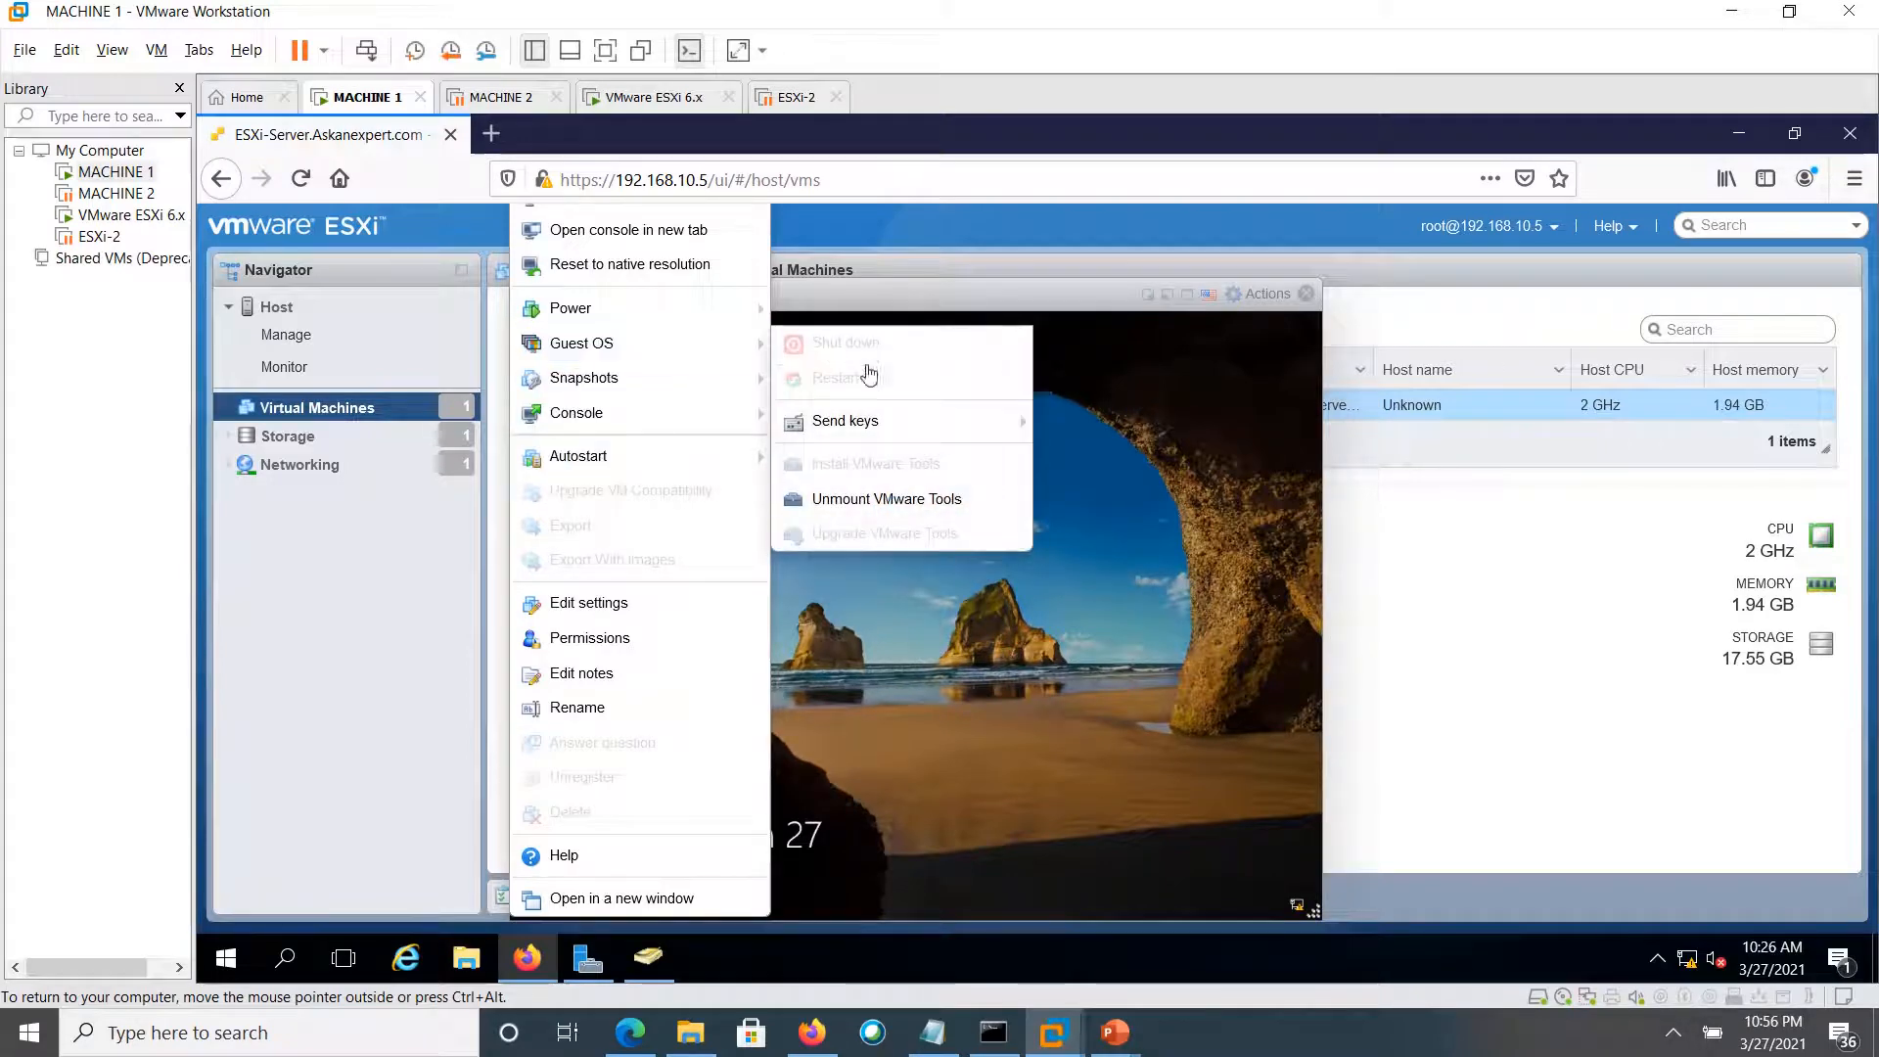
{"action": "mouse_move", "coordinate": [907, 421]}
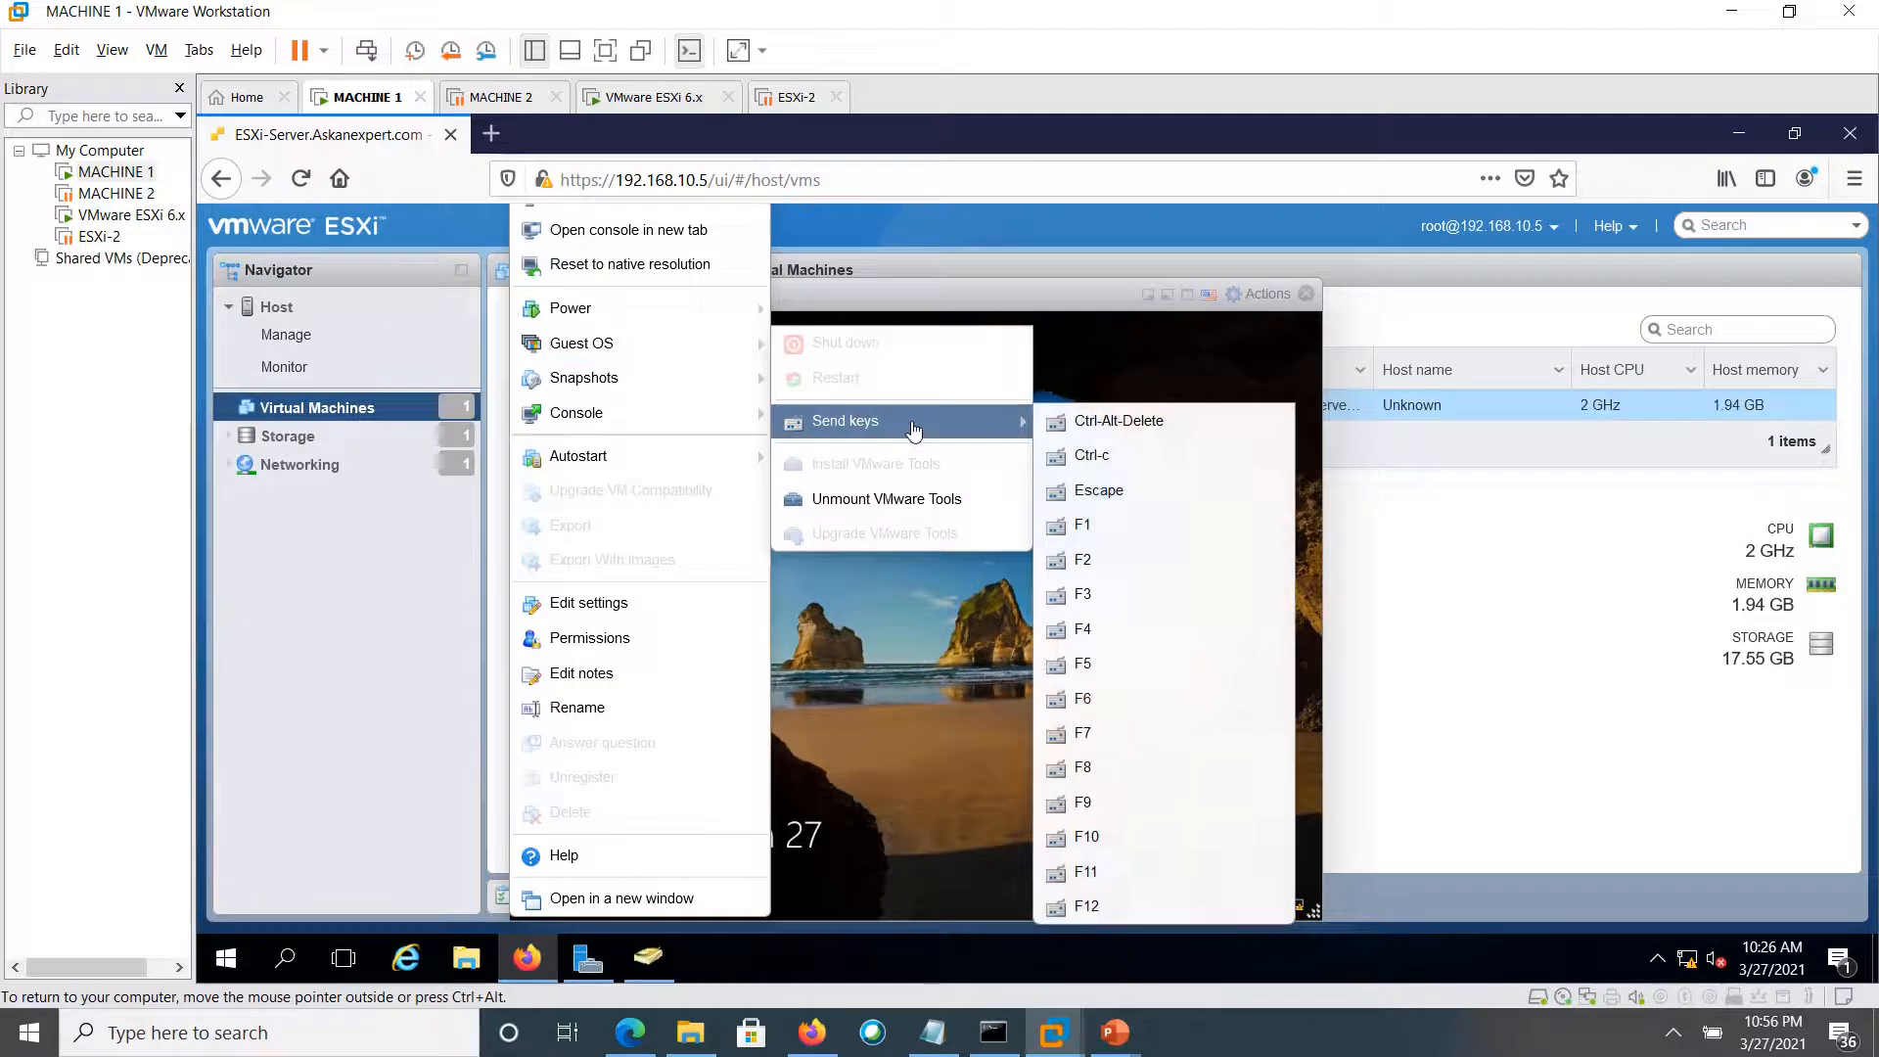
{"action": "left_click", "coordinate": [1109, 427]}
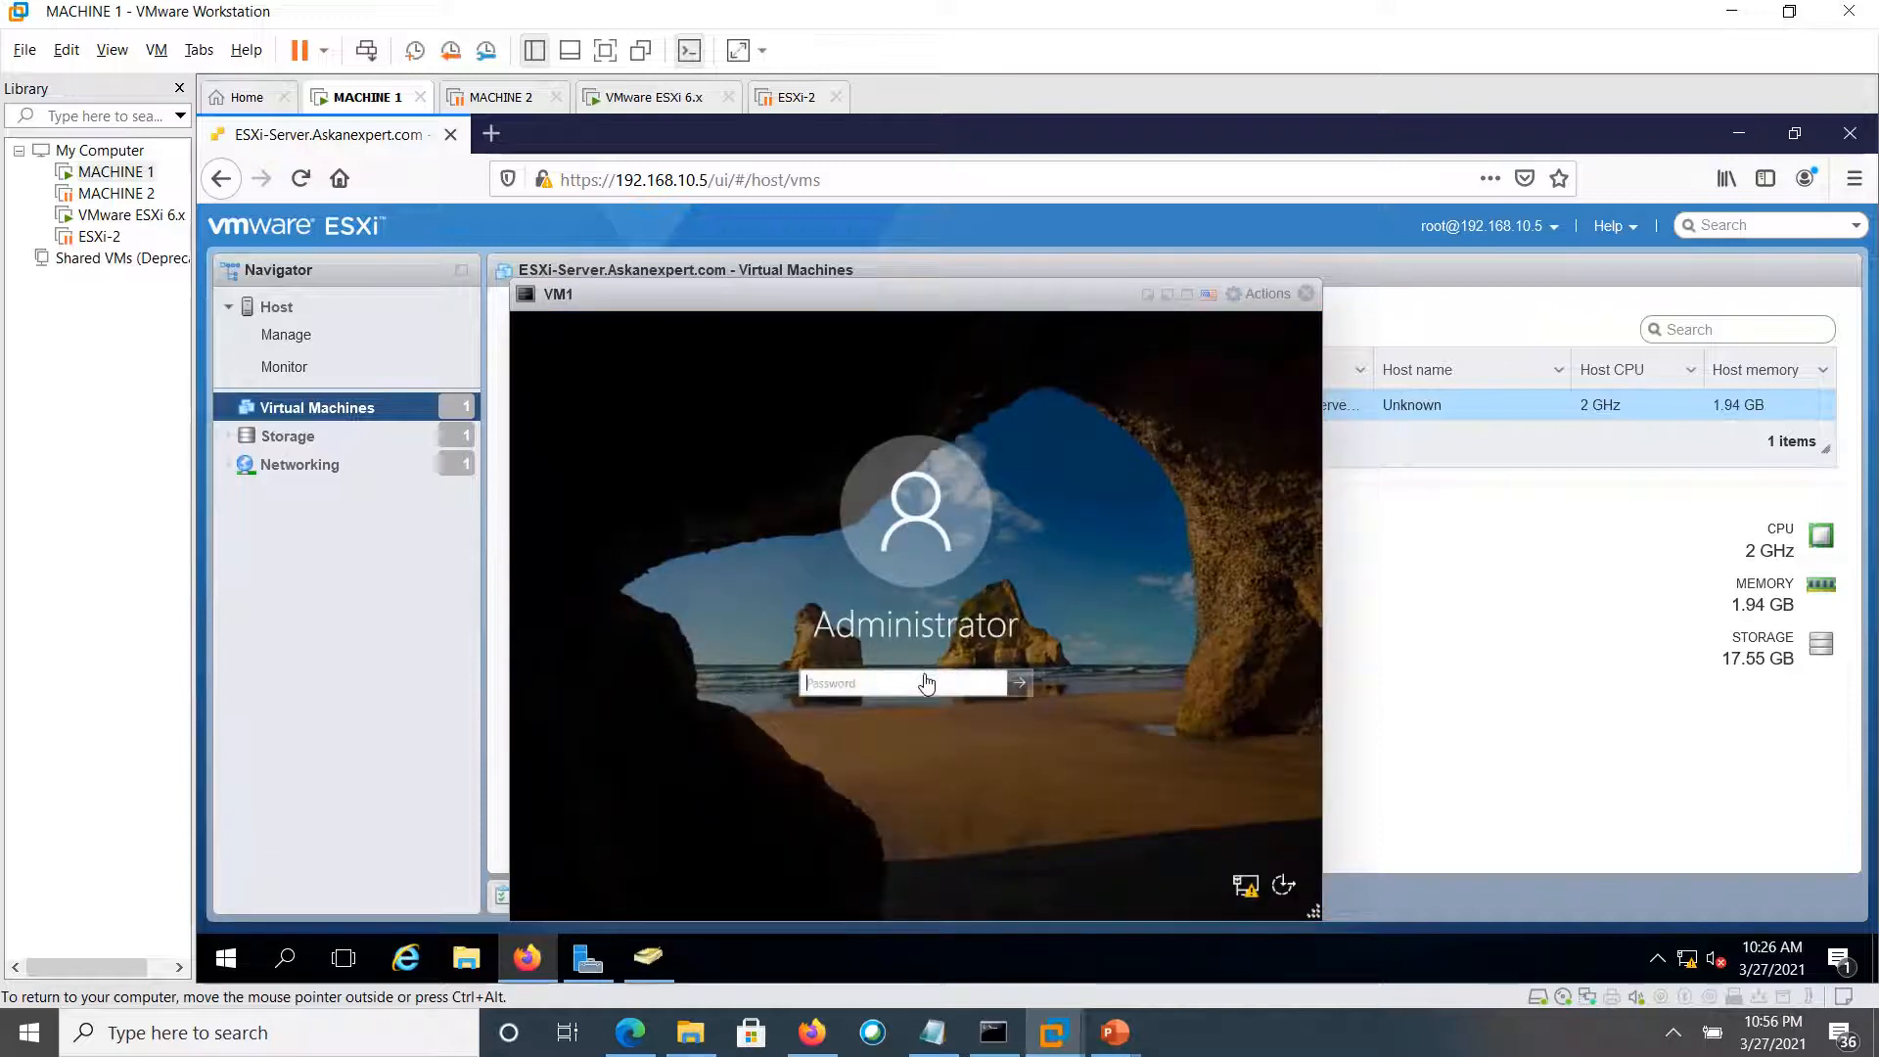
Enter the Administrator password in VM1's console to sign in to Windows Server 2019
{"action": "left_click", "coordinate": [927, 682]}
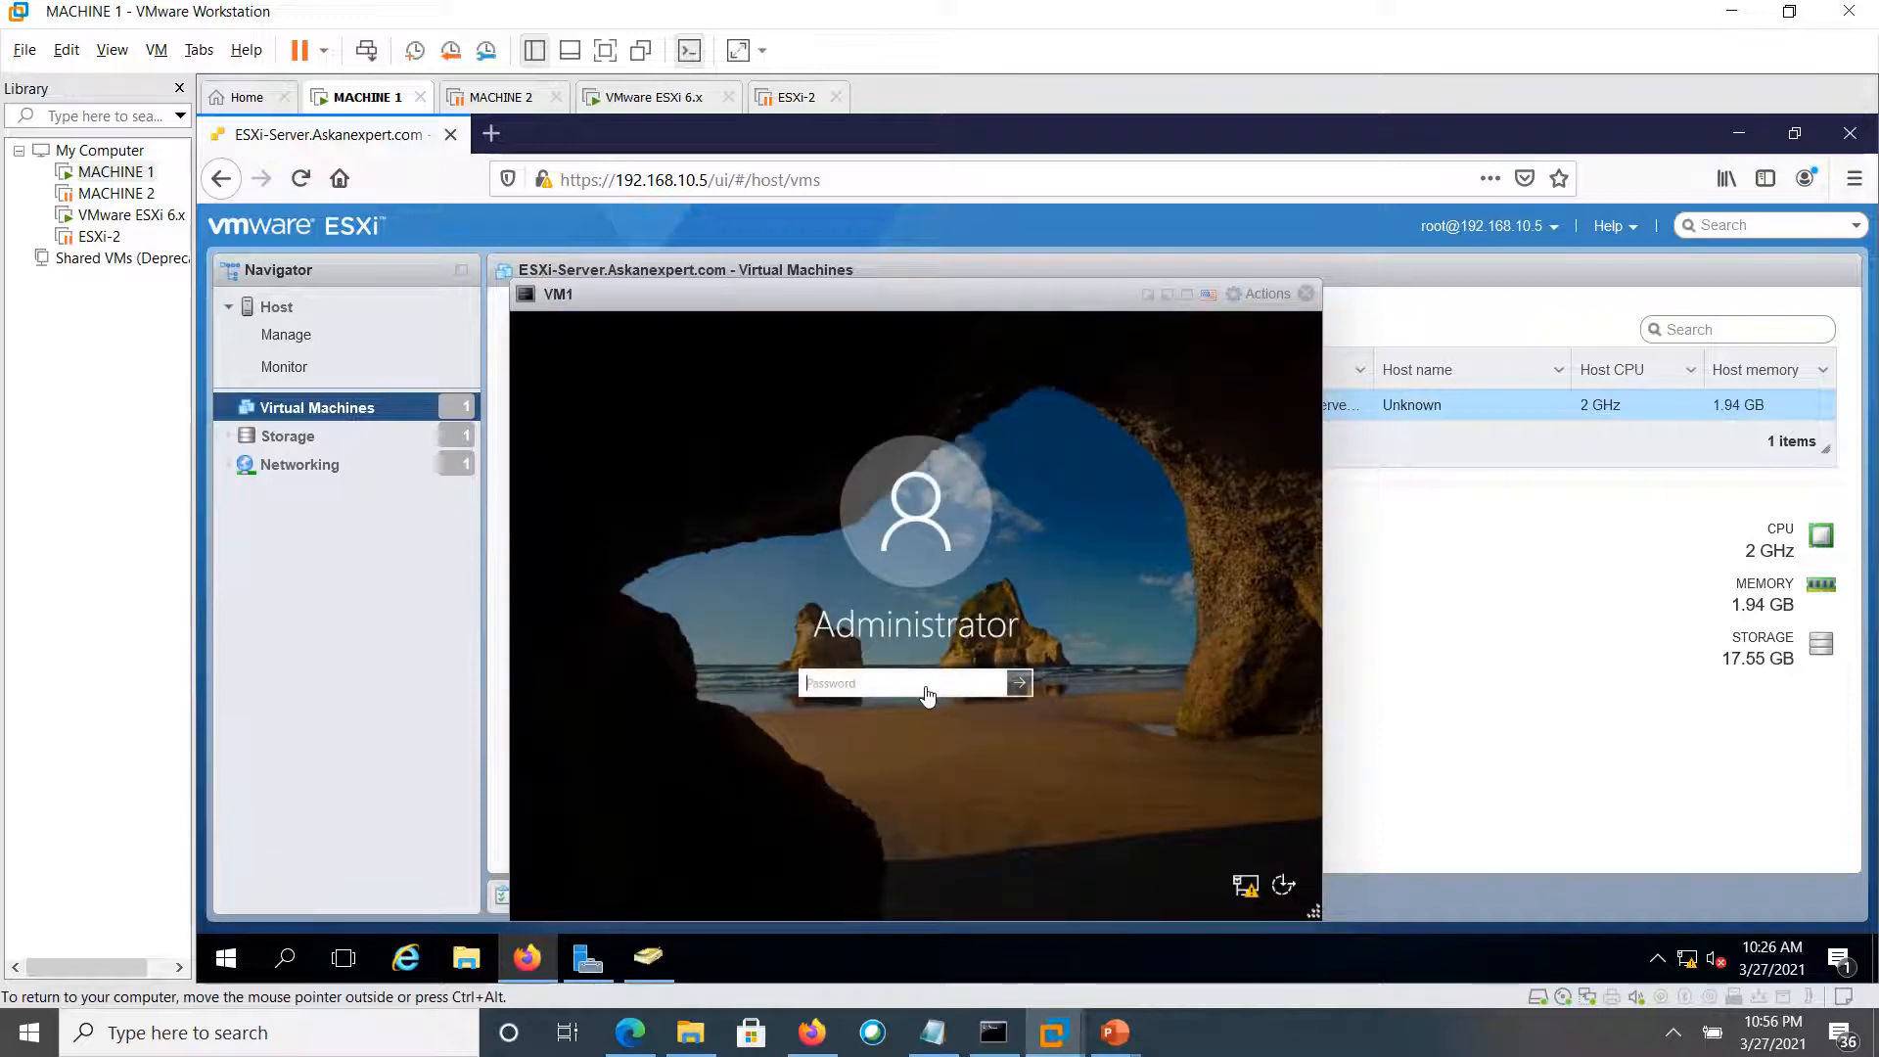
{"action": "type", "text": "••••••••••••"}
{"action": "key", "text": "Return"}
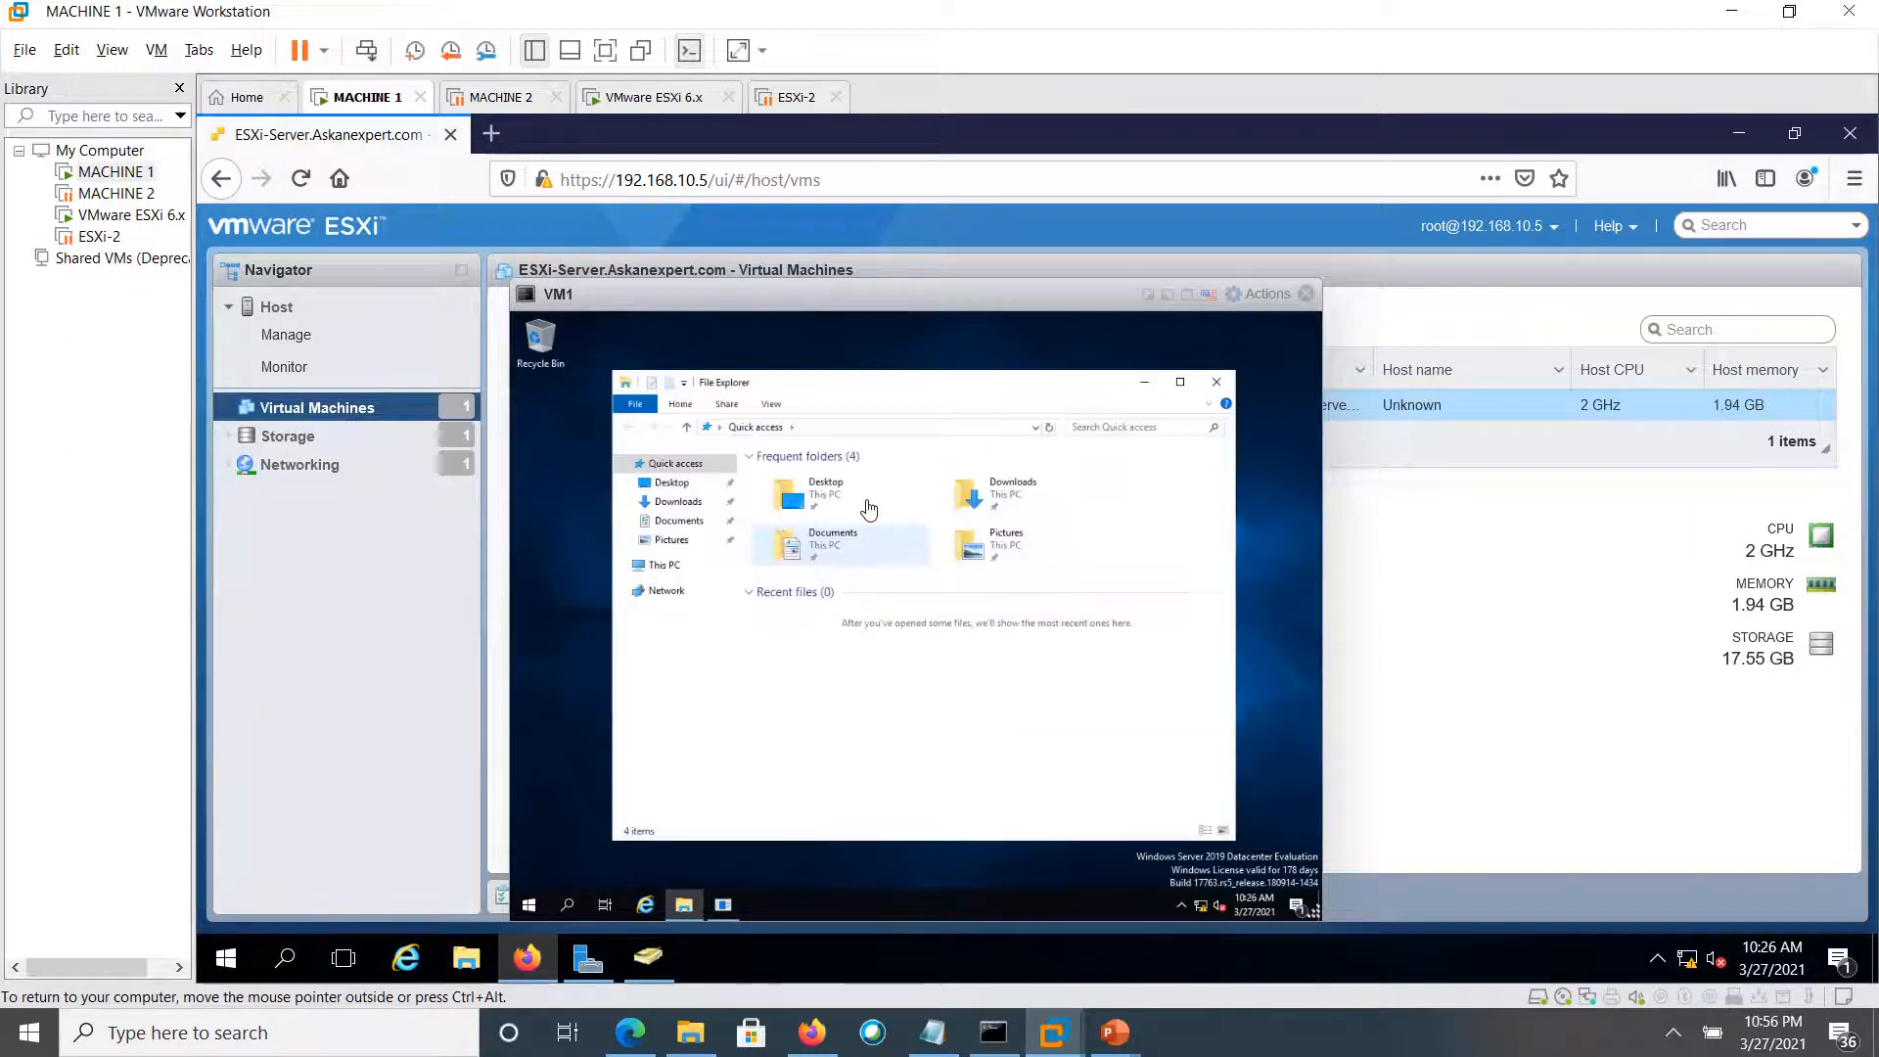
Create a new text document on VM1's desktop
{"action": "right_click", "coordinate": [565, 594]}
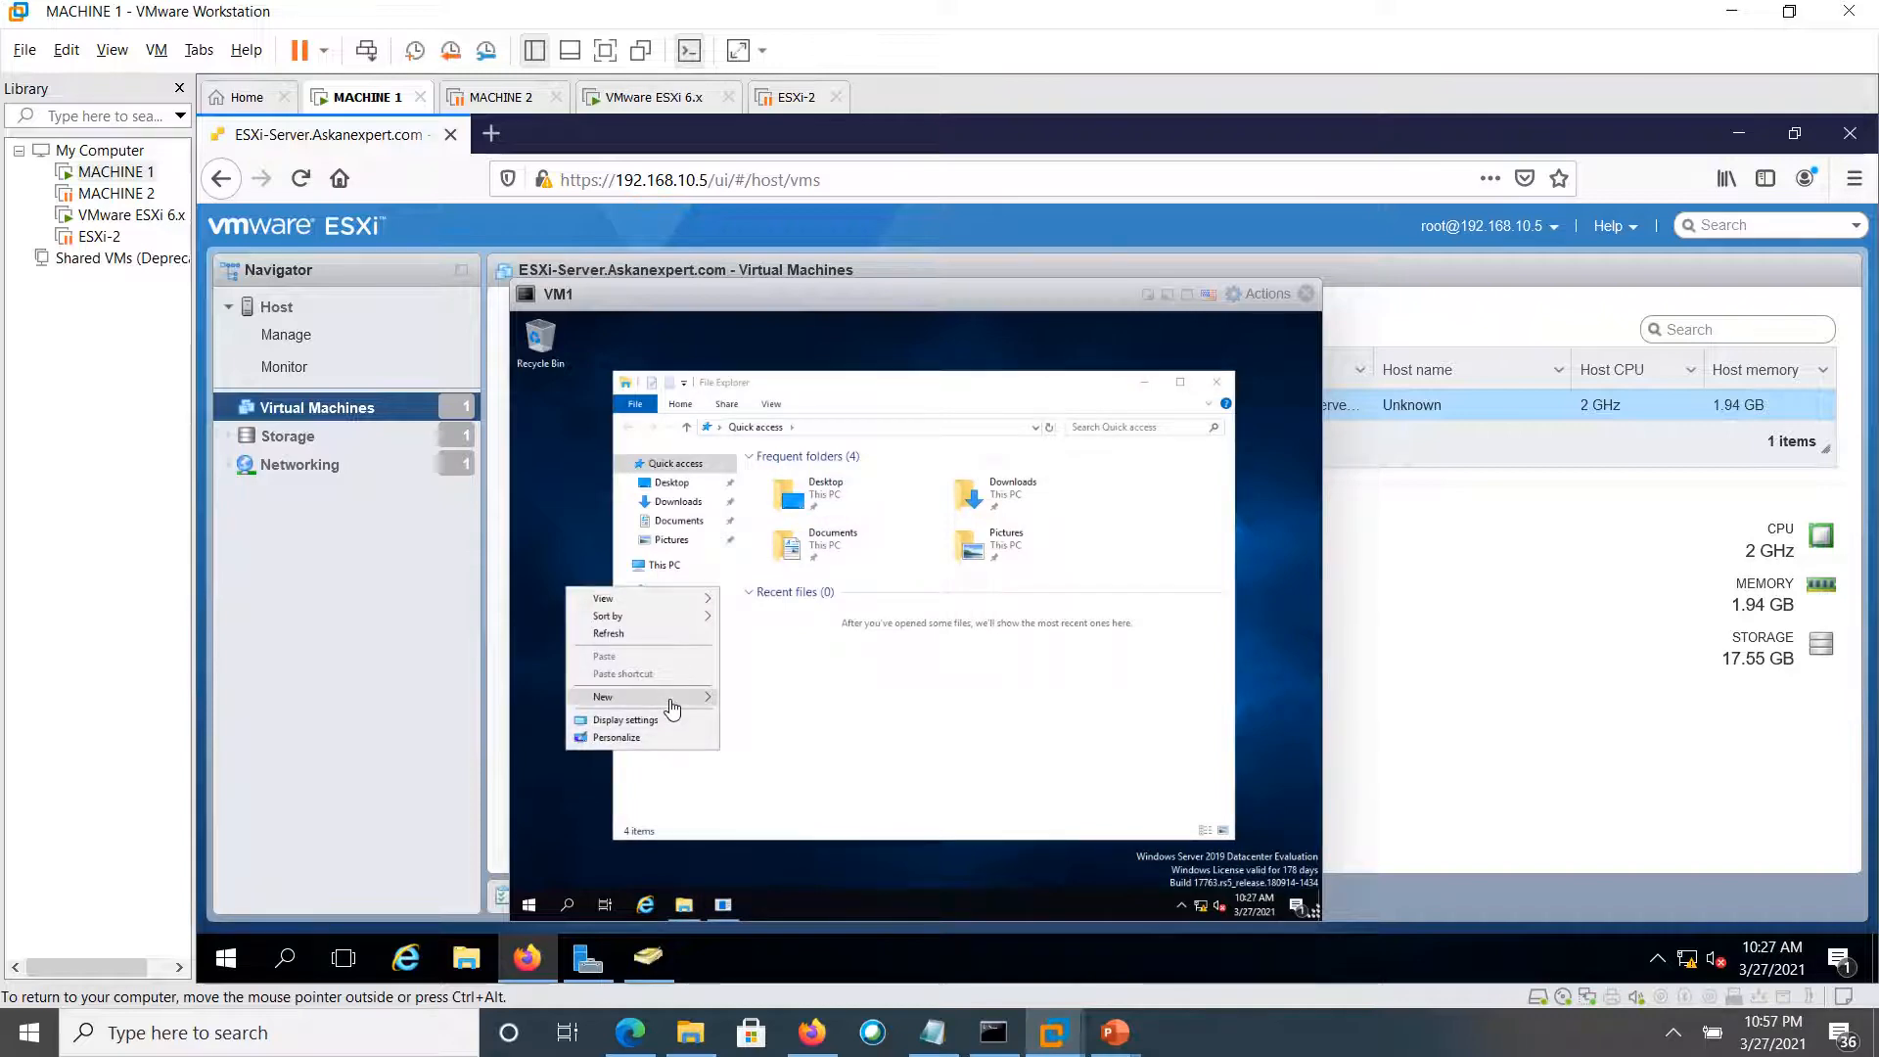
{"action": "mouse_move", "coordinate": [673, 698]}
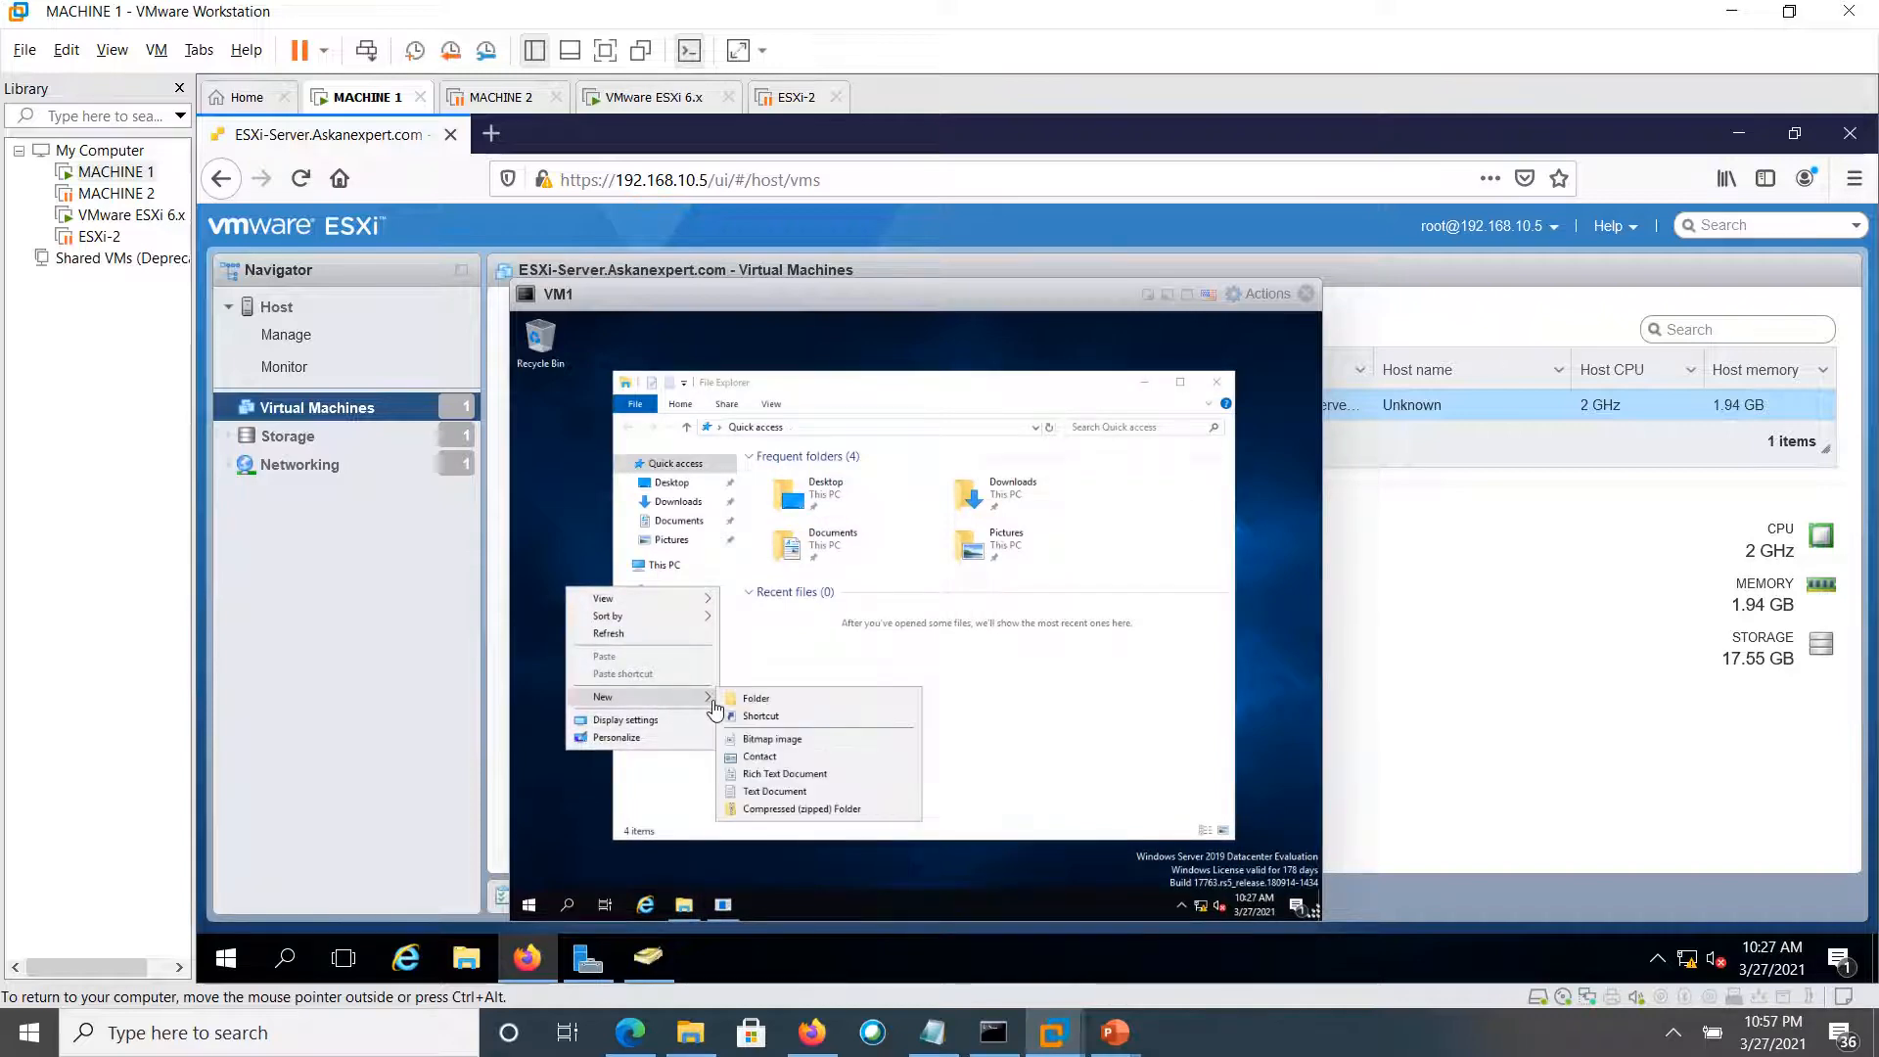
{"action": "left_click", "coordinate": [773, 791]}
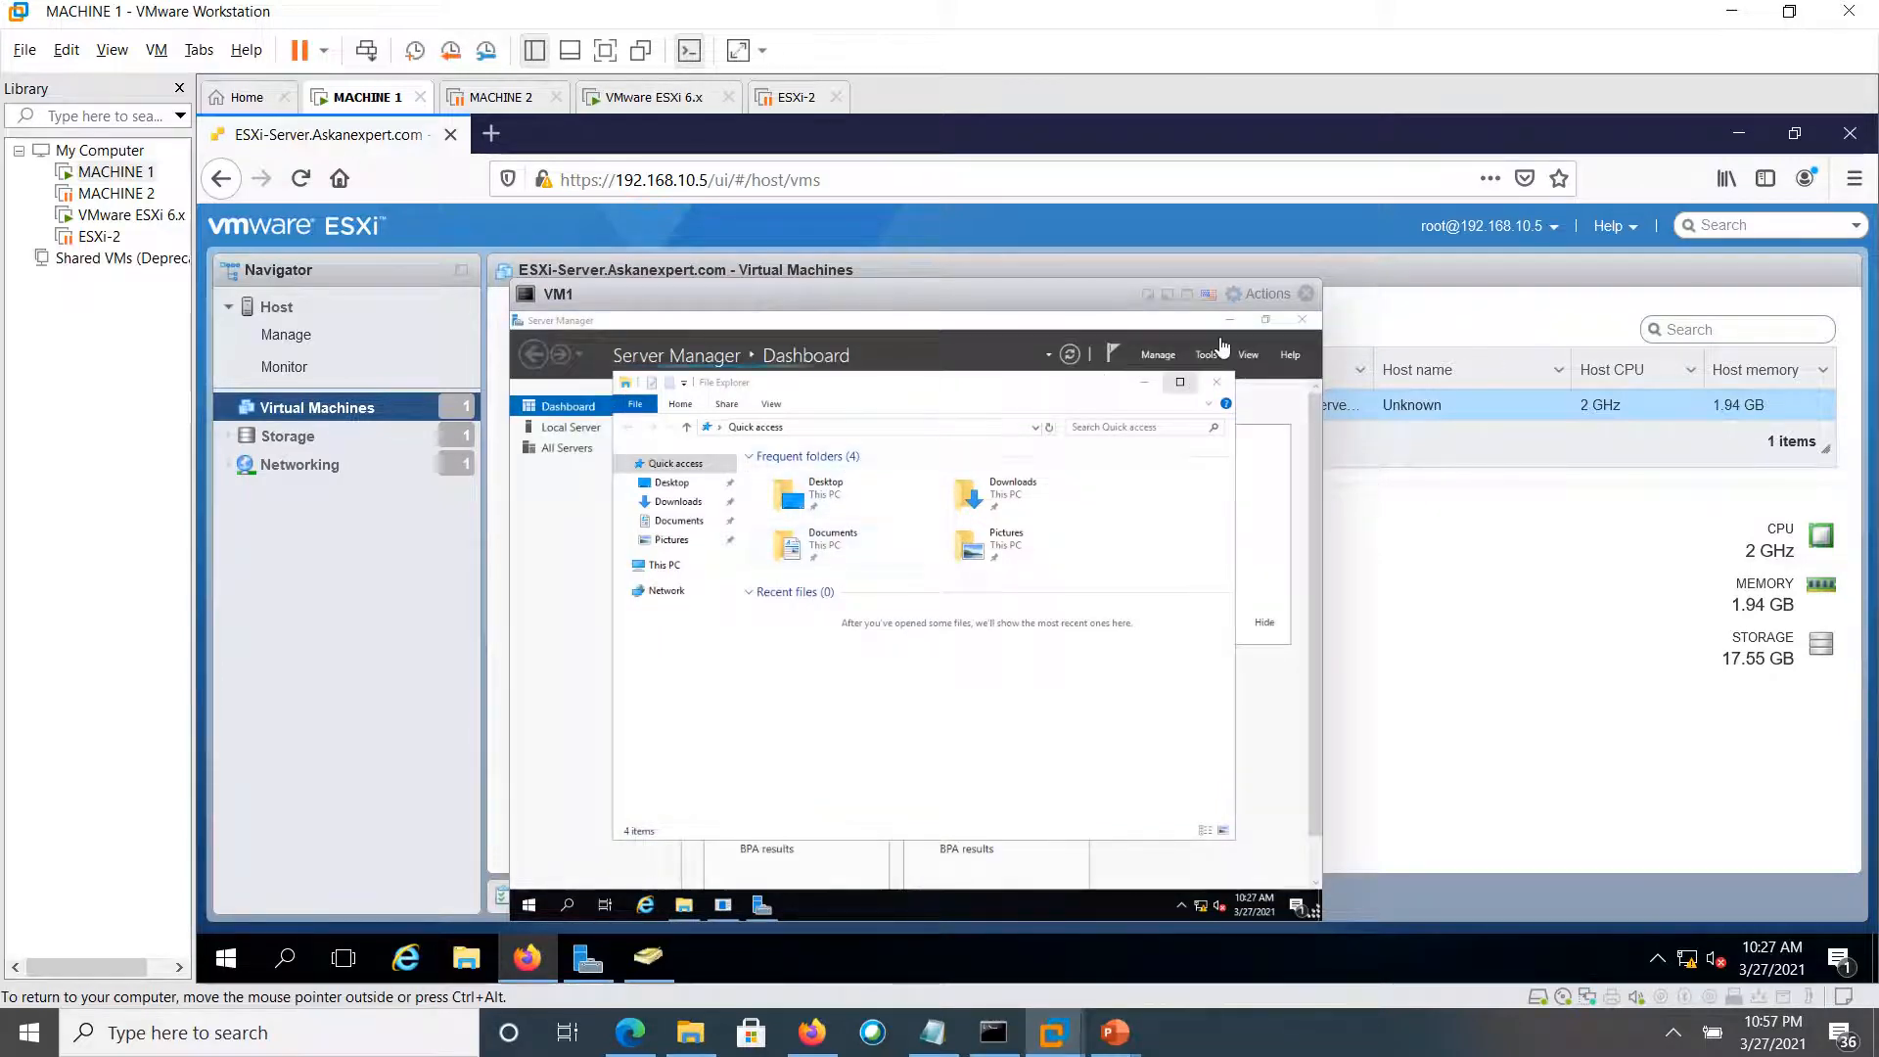
Minimize Server Manager, move File Explorer aside, and open Testing in Notepad
{"action": "left_click", "coordinate": [1229, 319]}
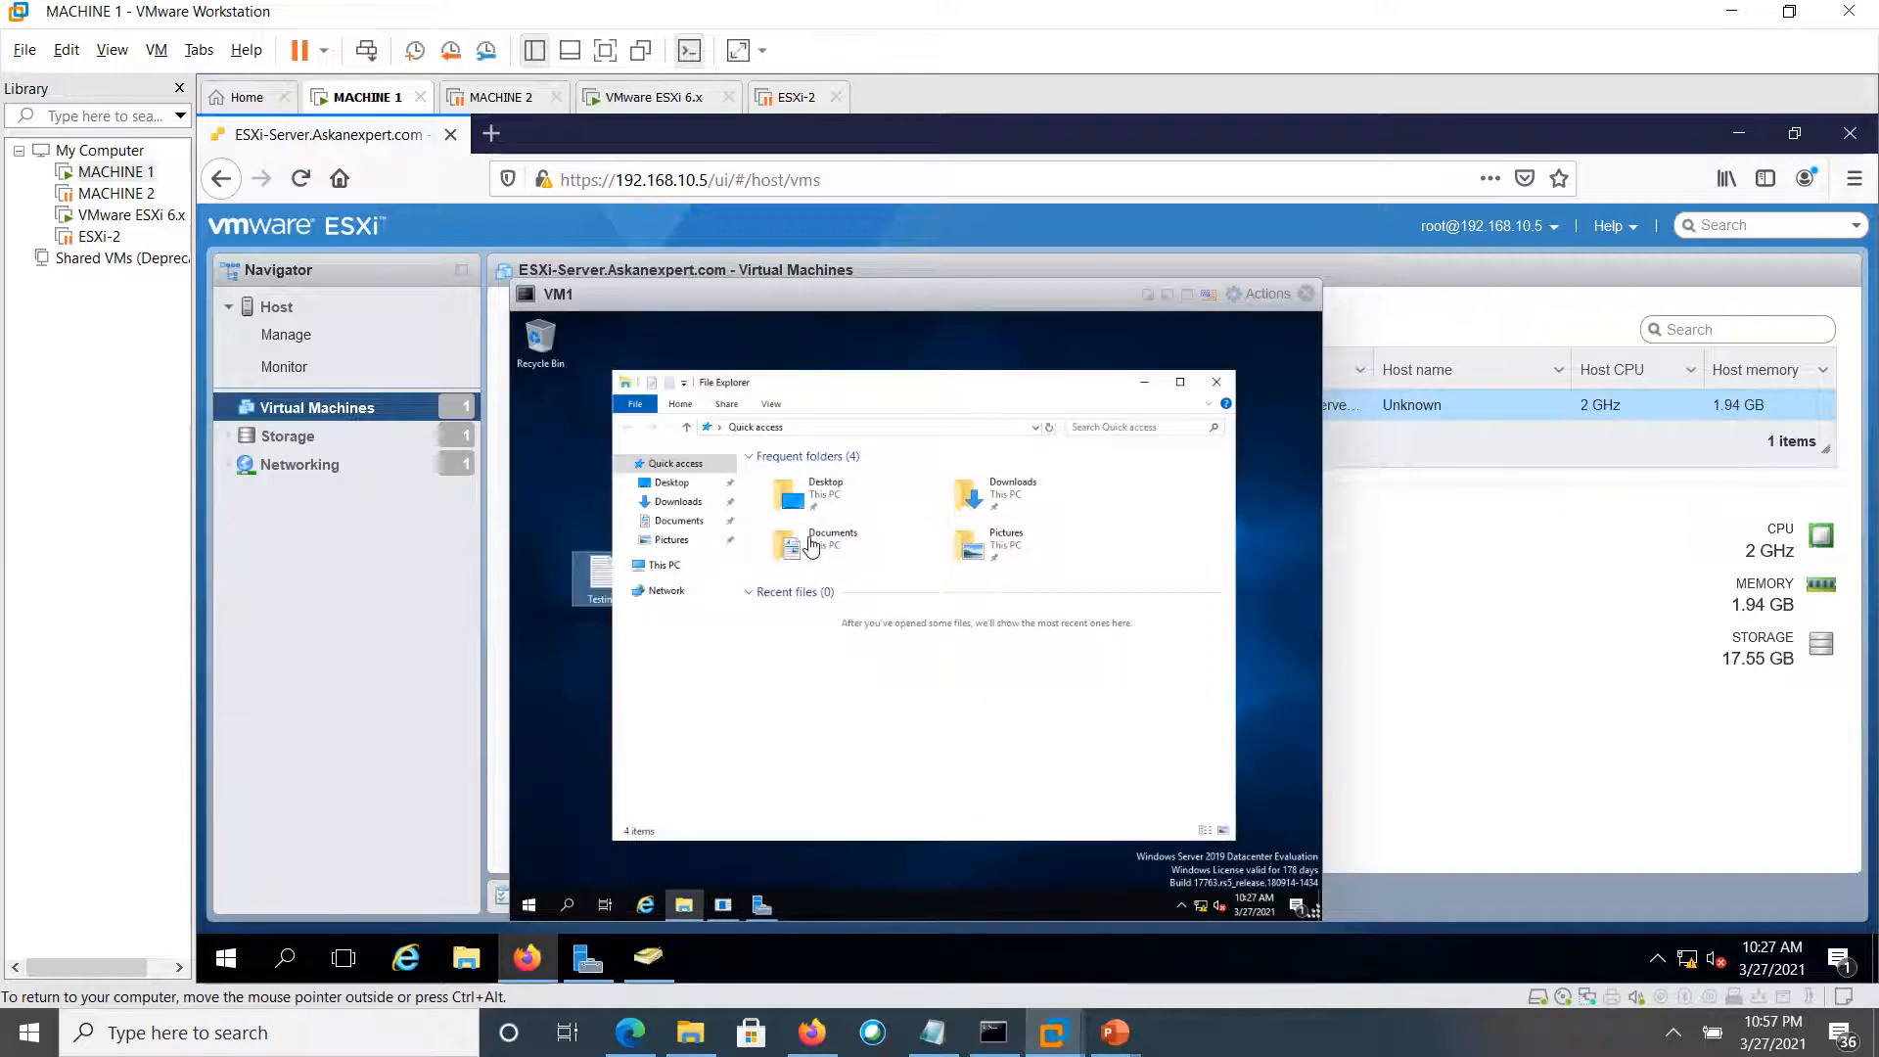
{"action": "left_click_drag", "start_coordinate": [766, 382], "coordinate": [871, 397]}
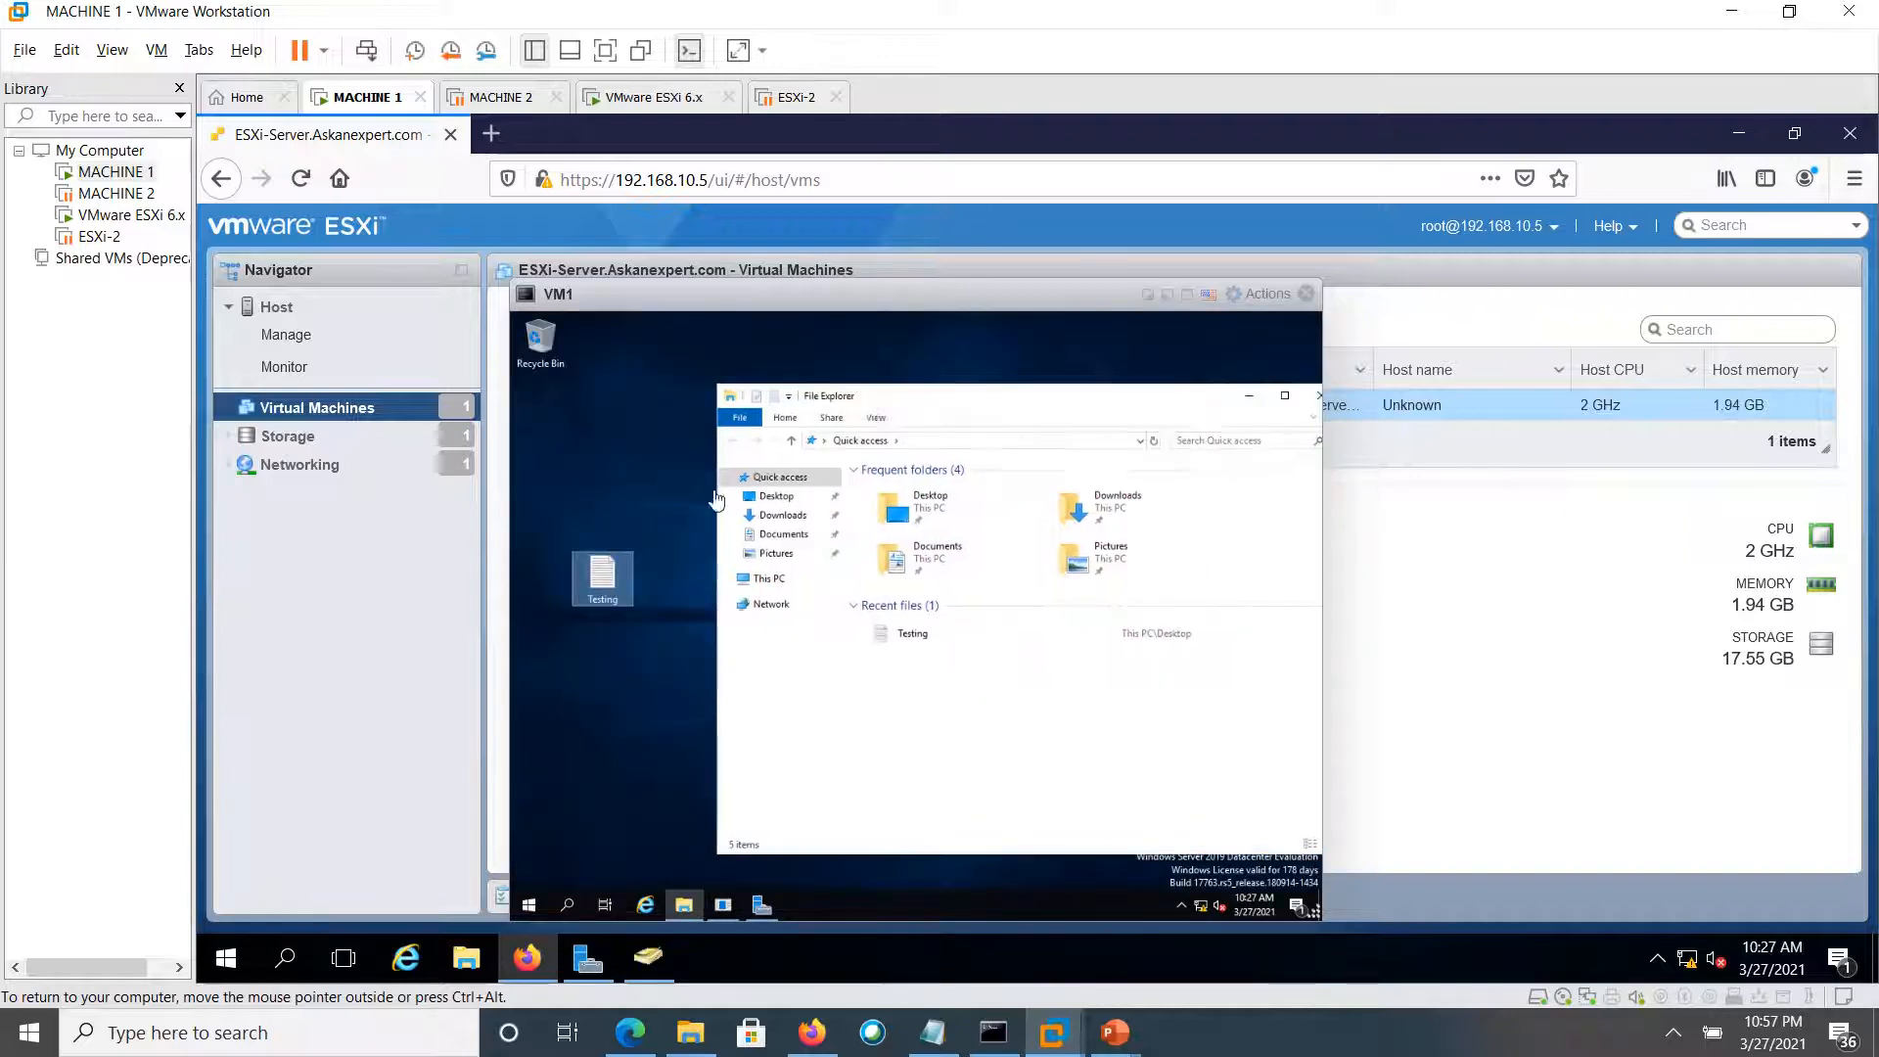
{"action": "left_click", "coordinate": [606, 577]}
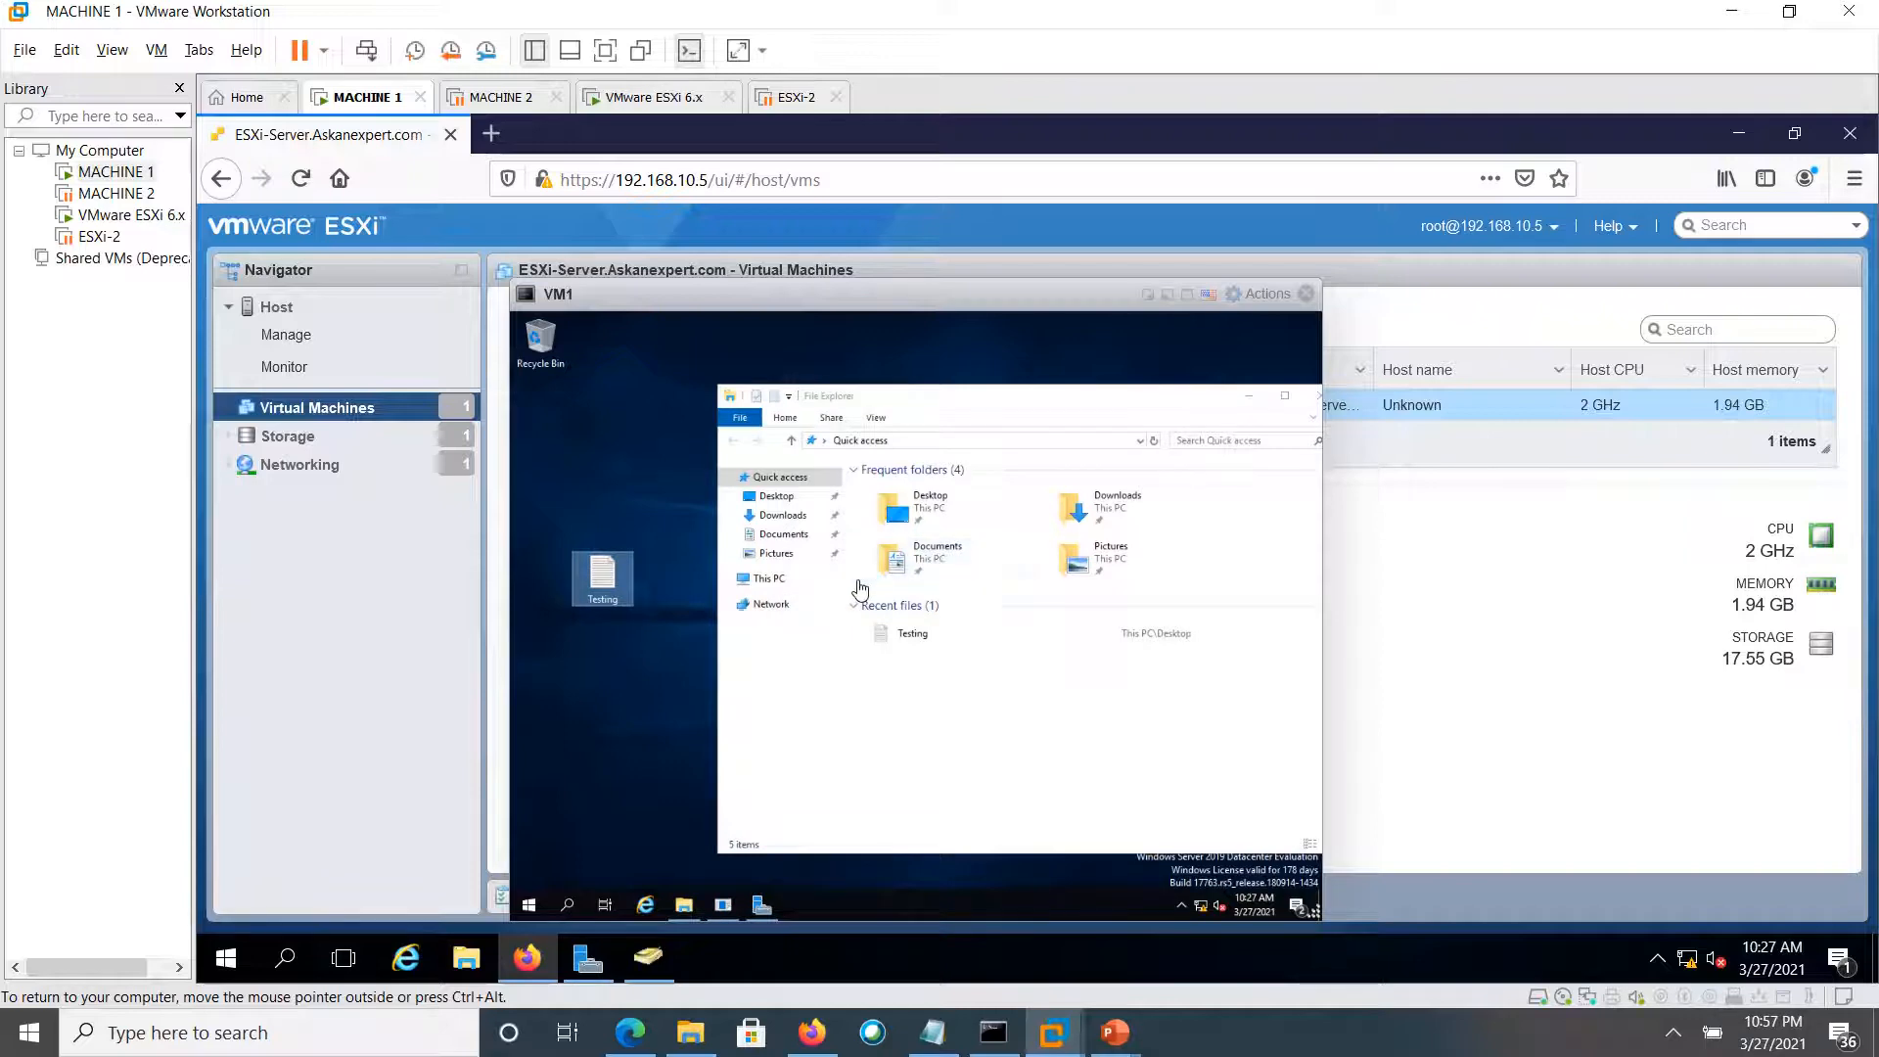
{"action": "key", "text": "Return"}
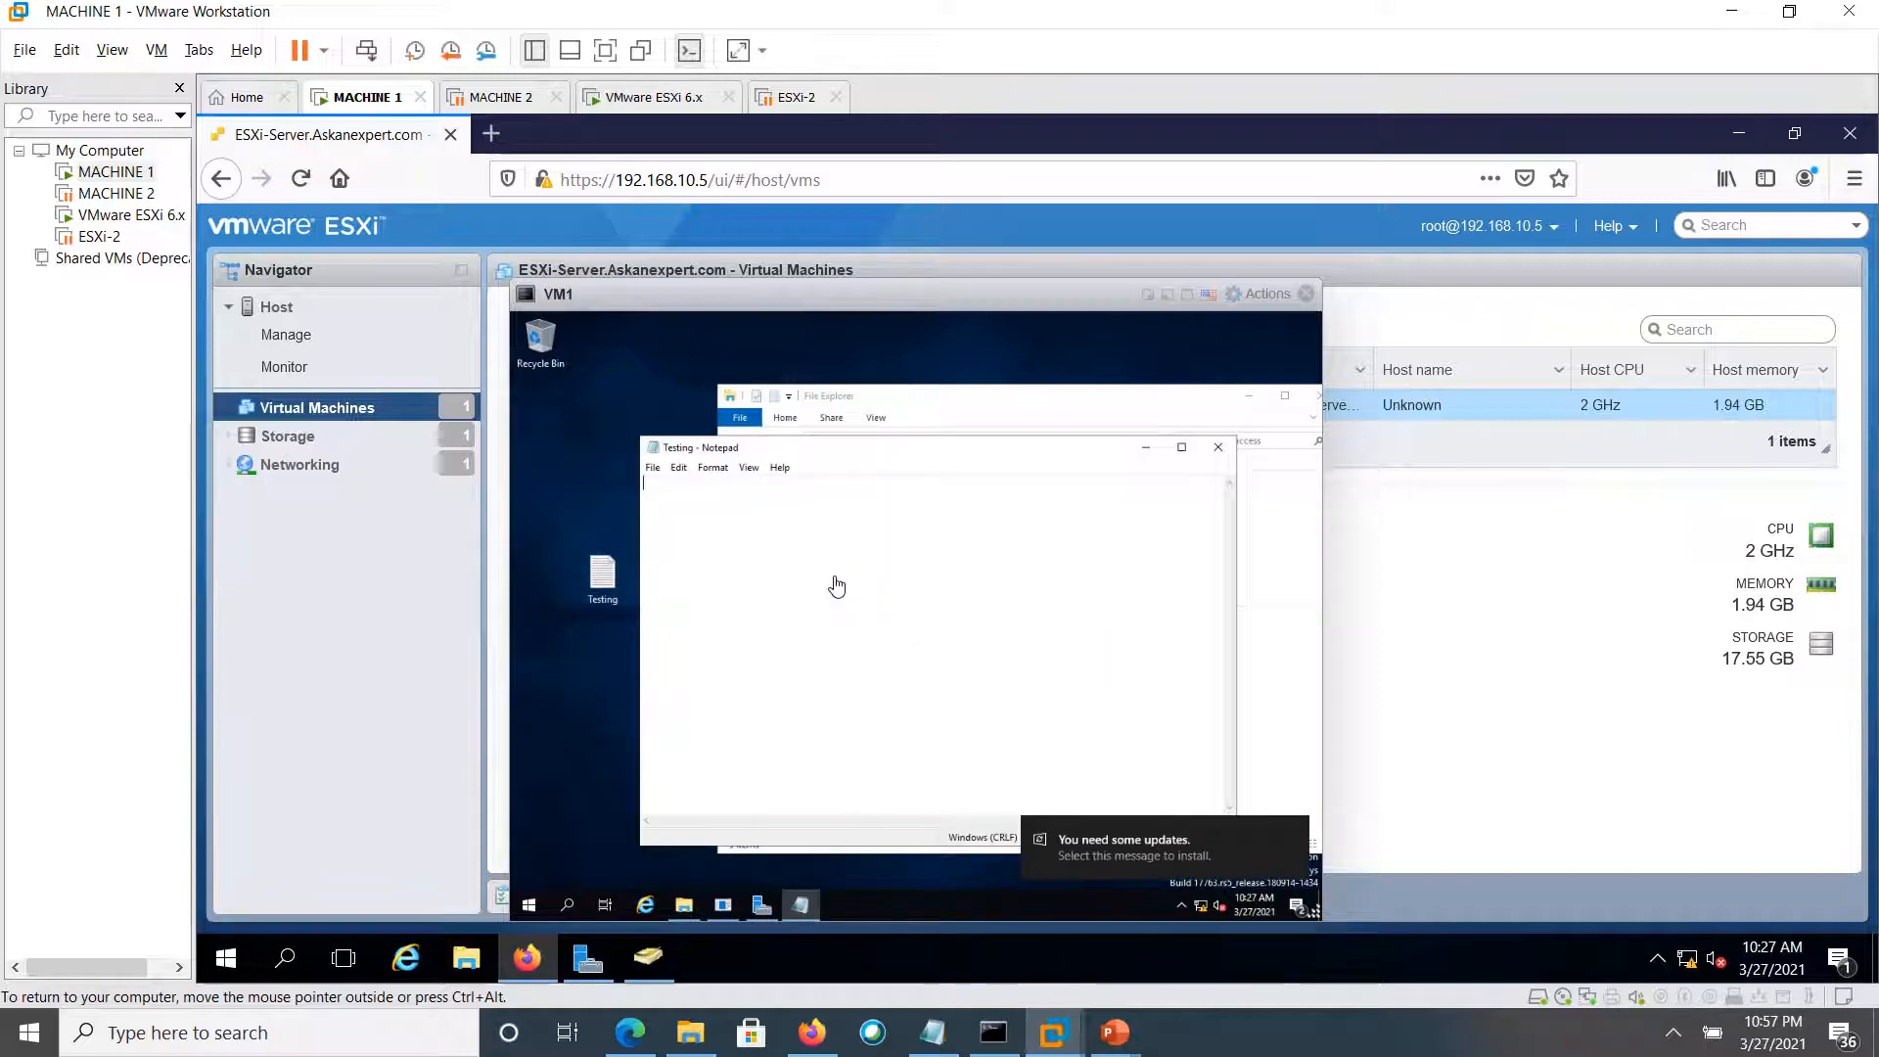
Write 'this is a test file to test the snapshots' in Testing, then uncover the VM list
{"action": "type", "text": "this is a test file to test the snapshots"}
{"action": "left_click_drag", "start_coordinate": [1069, 473], "coordinate": [1071, 492]}
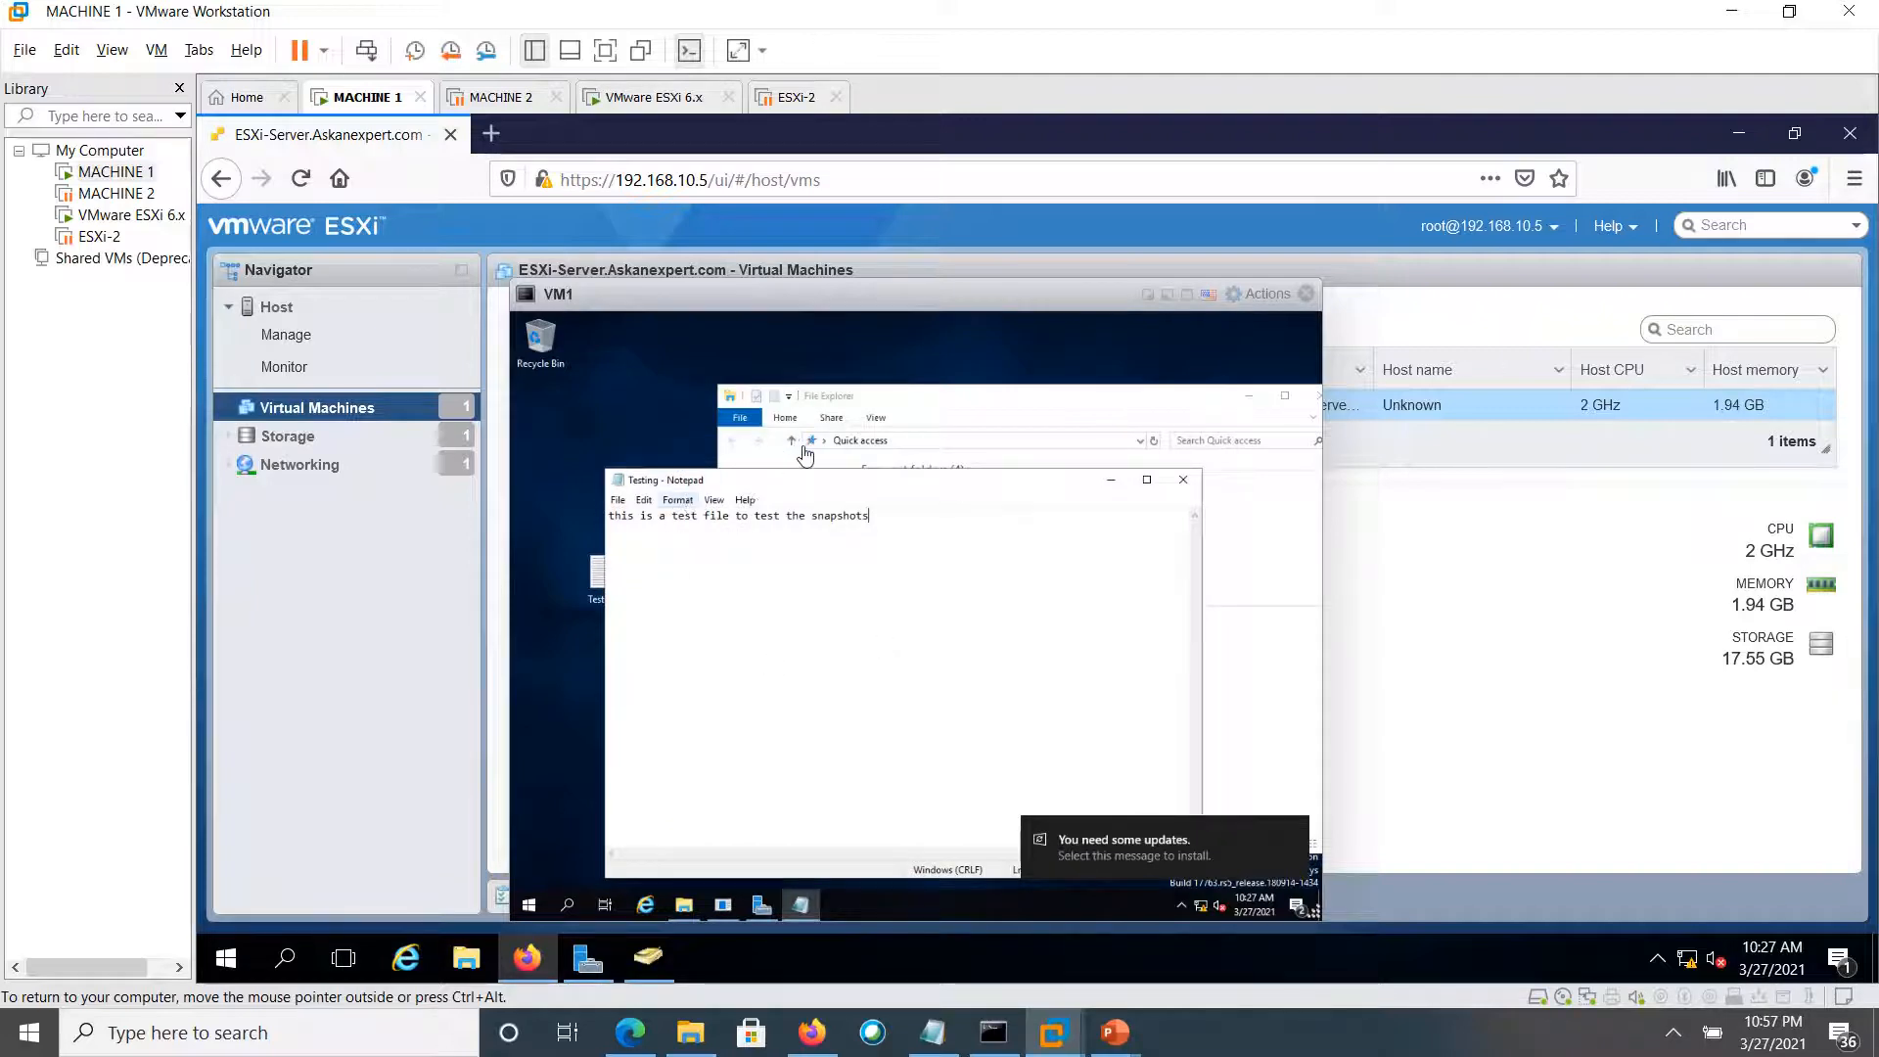
{"action": "right_click", "coordinate": [372, 415]}
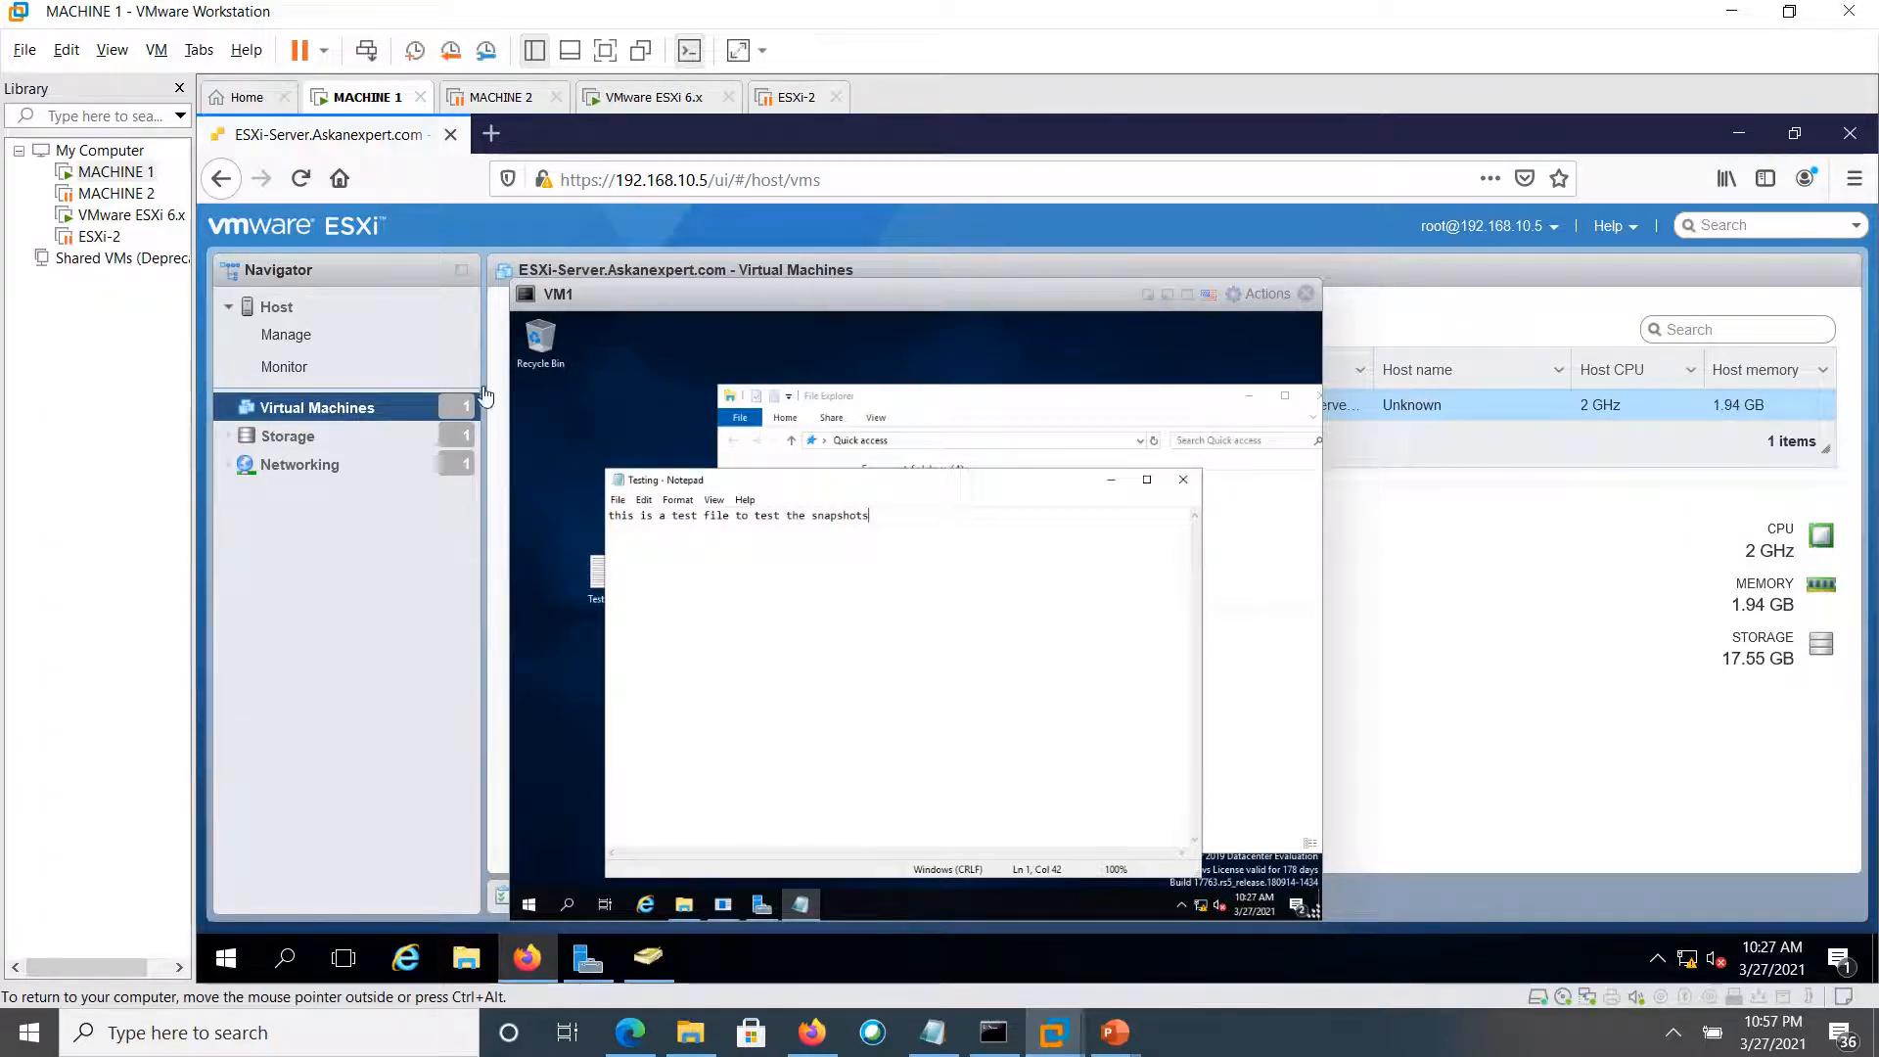
{"action": "left_click_drag", "start_coordinate": [1012, 301], "coordinate": [1194, 398]}
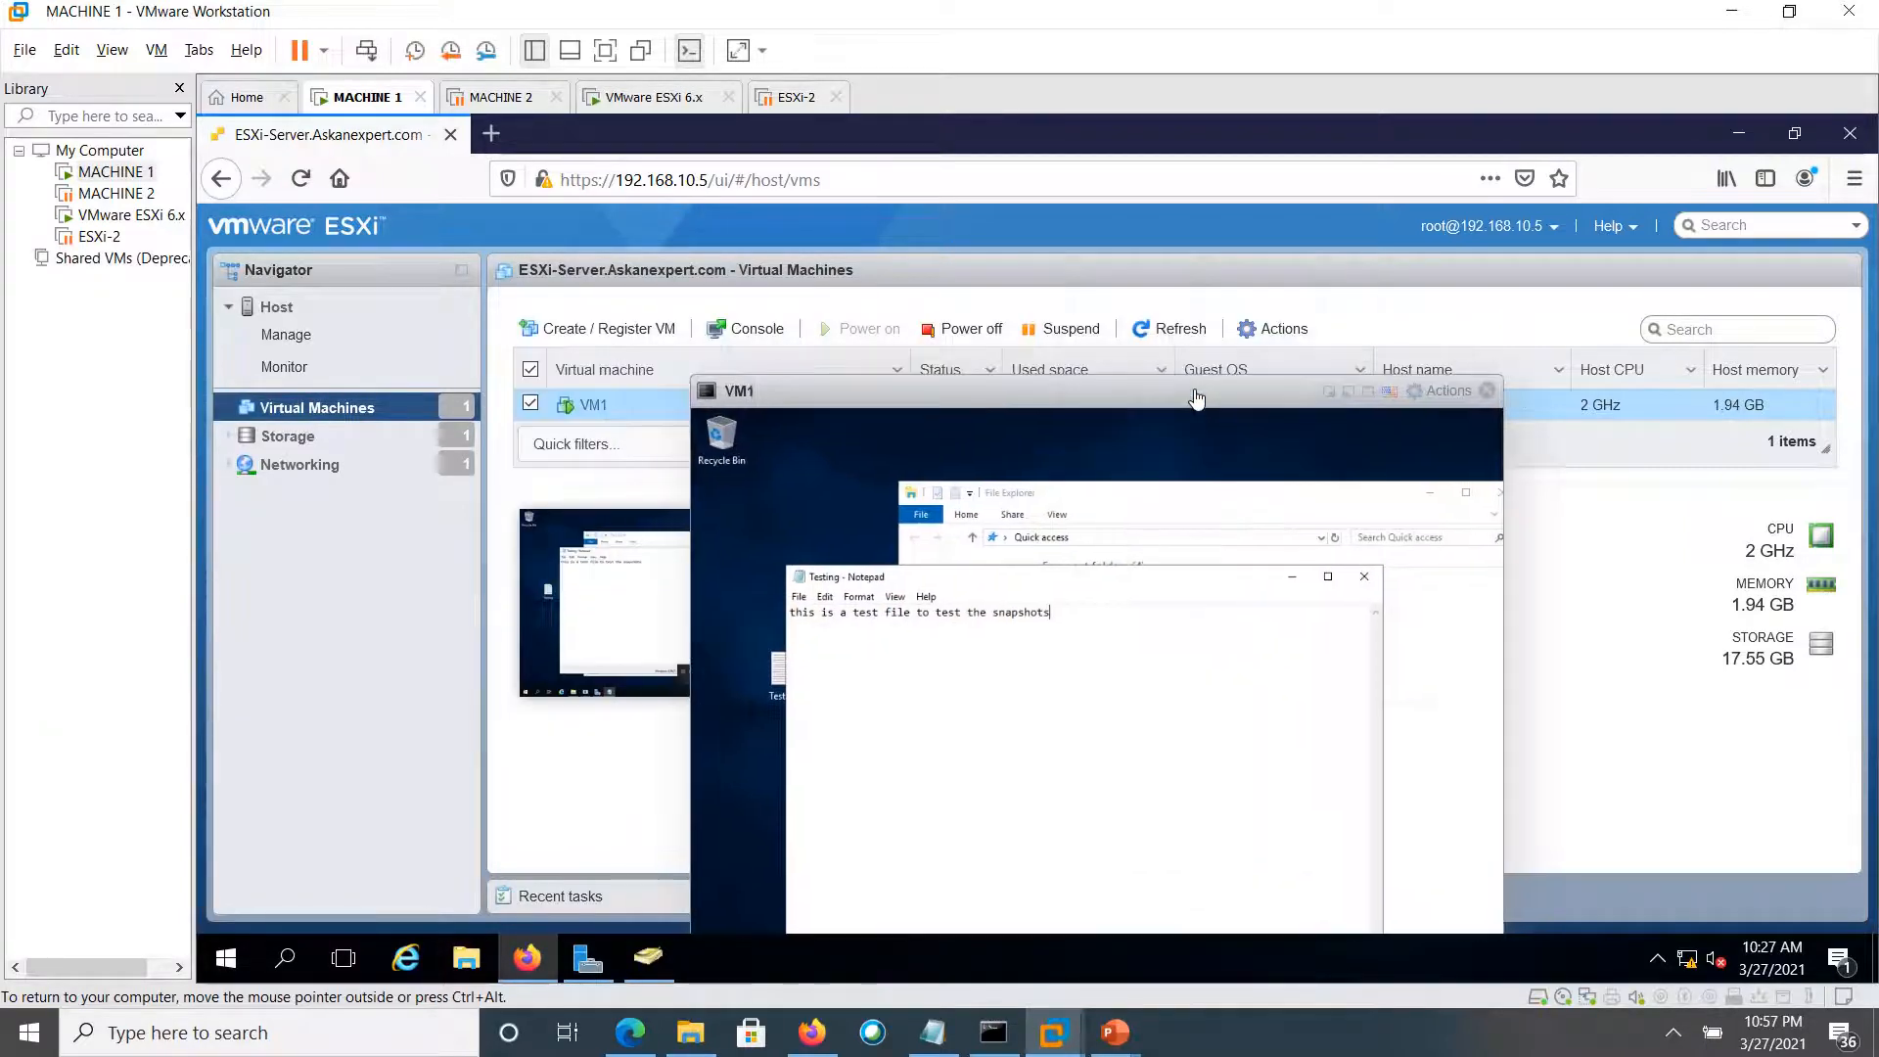
Take a VM1 snapshot named 'Test - Snap1' described 'After the VMTools were installed'
{"action": "left_click", "coordinate": [1271, 332]}
{"action": "mouse_move", "coordinate": [1319, 384]}
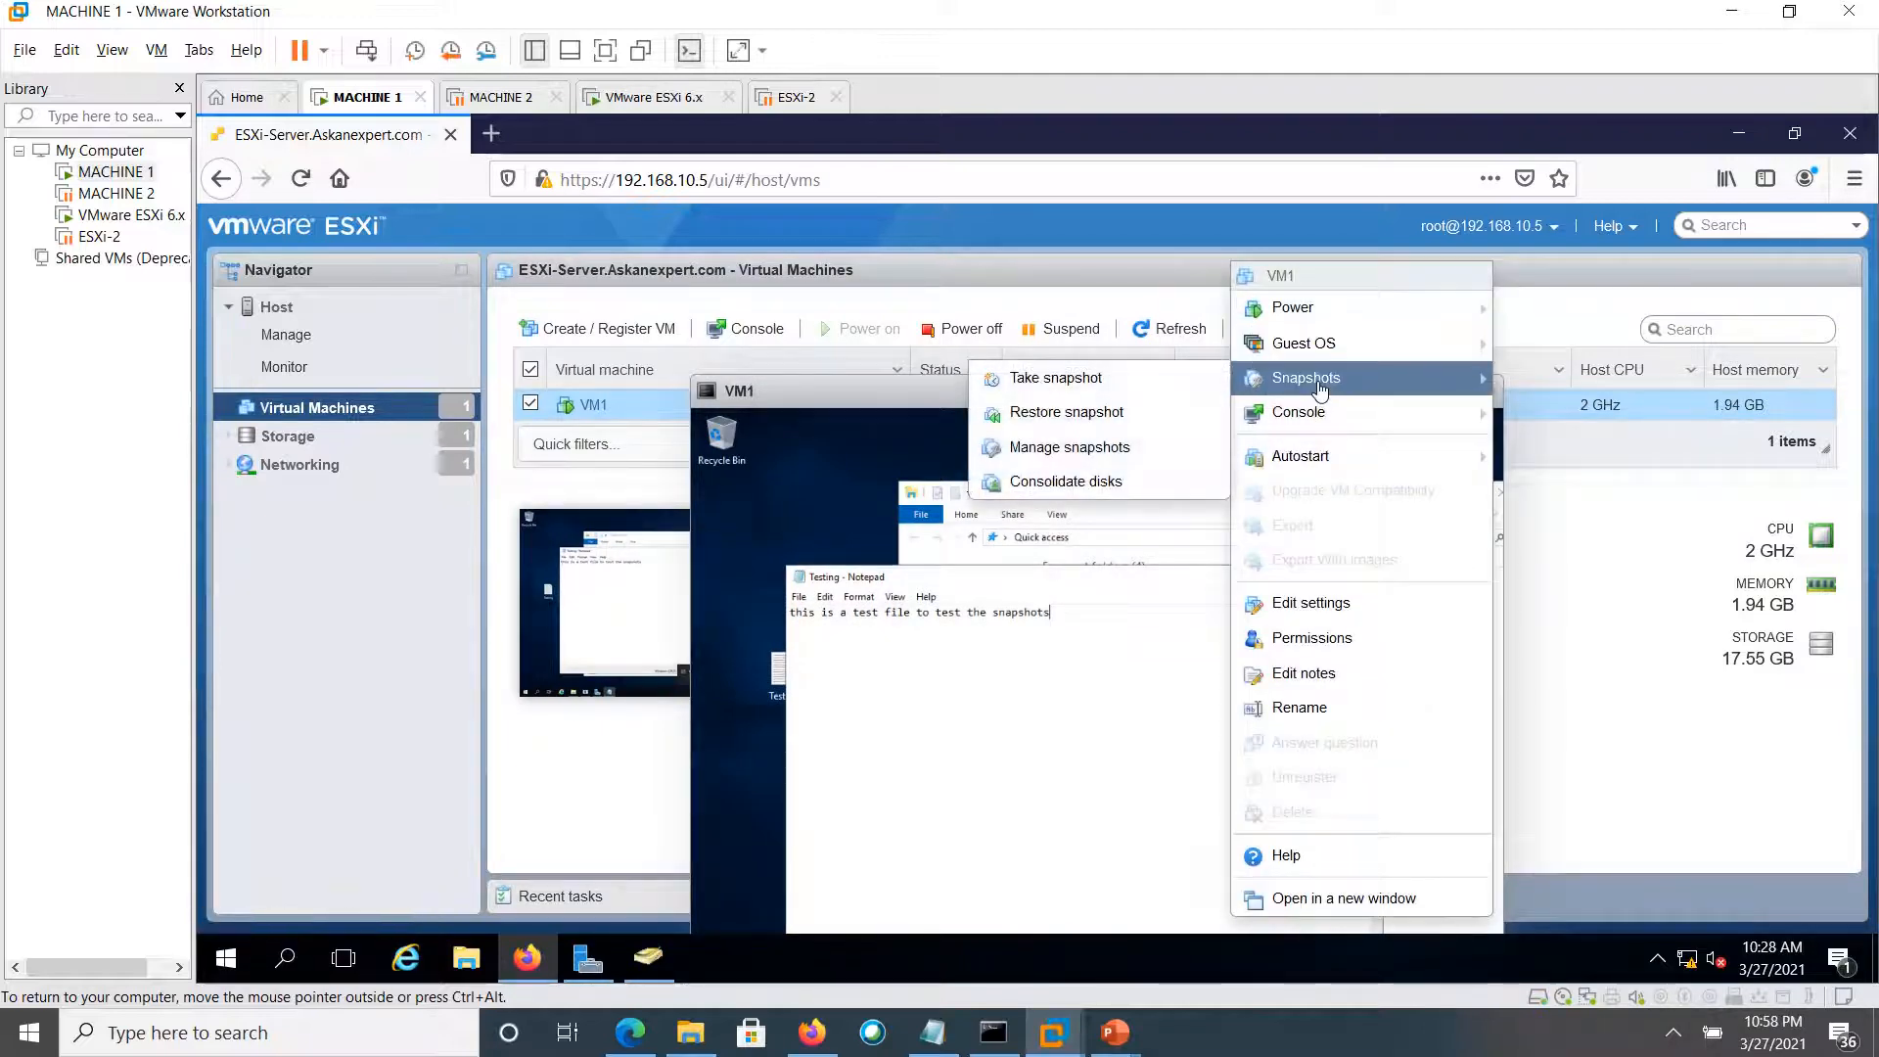
{"action": "left_click", "coordinate": [1099, 380]}
{"action": "left_click", "coordinate": [1066, 448]}
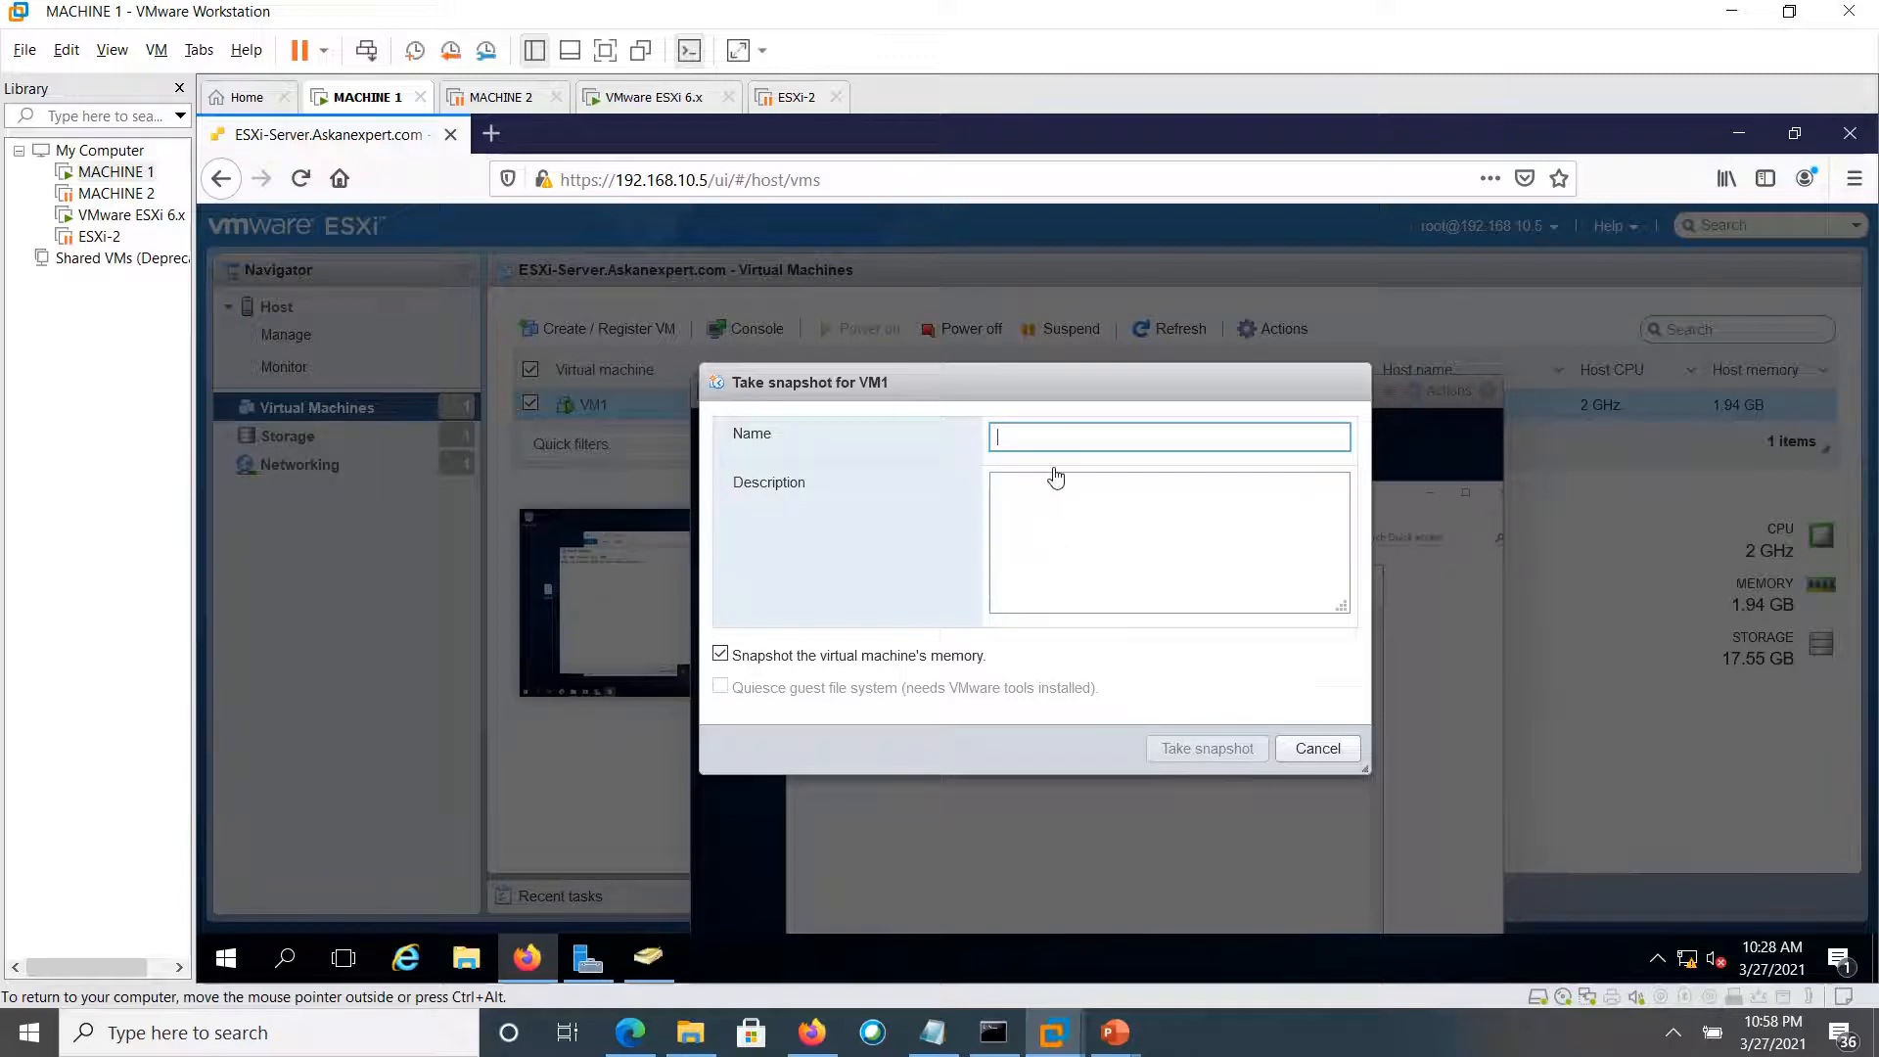
{"action": "type", "text": "Test - Snap1"}
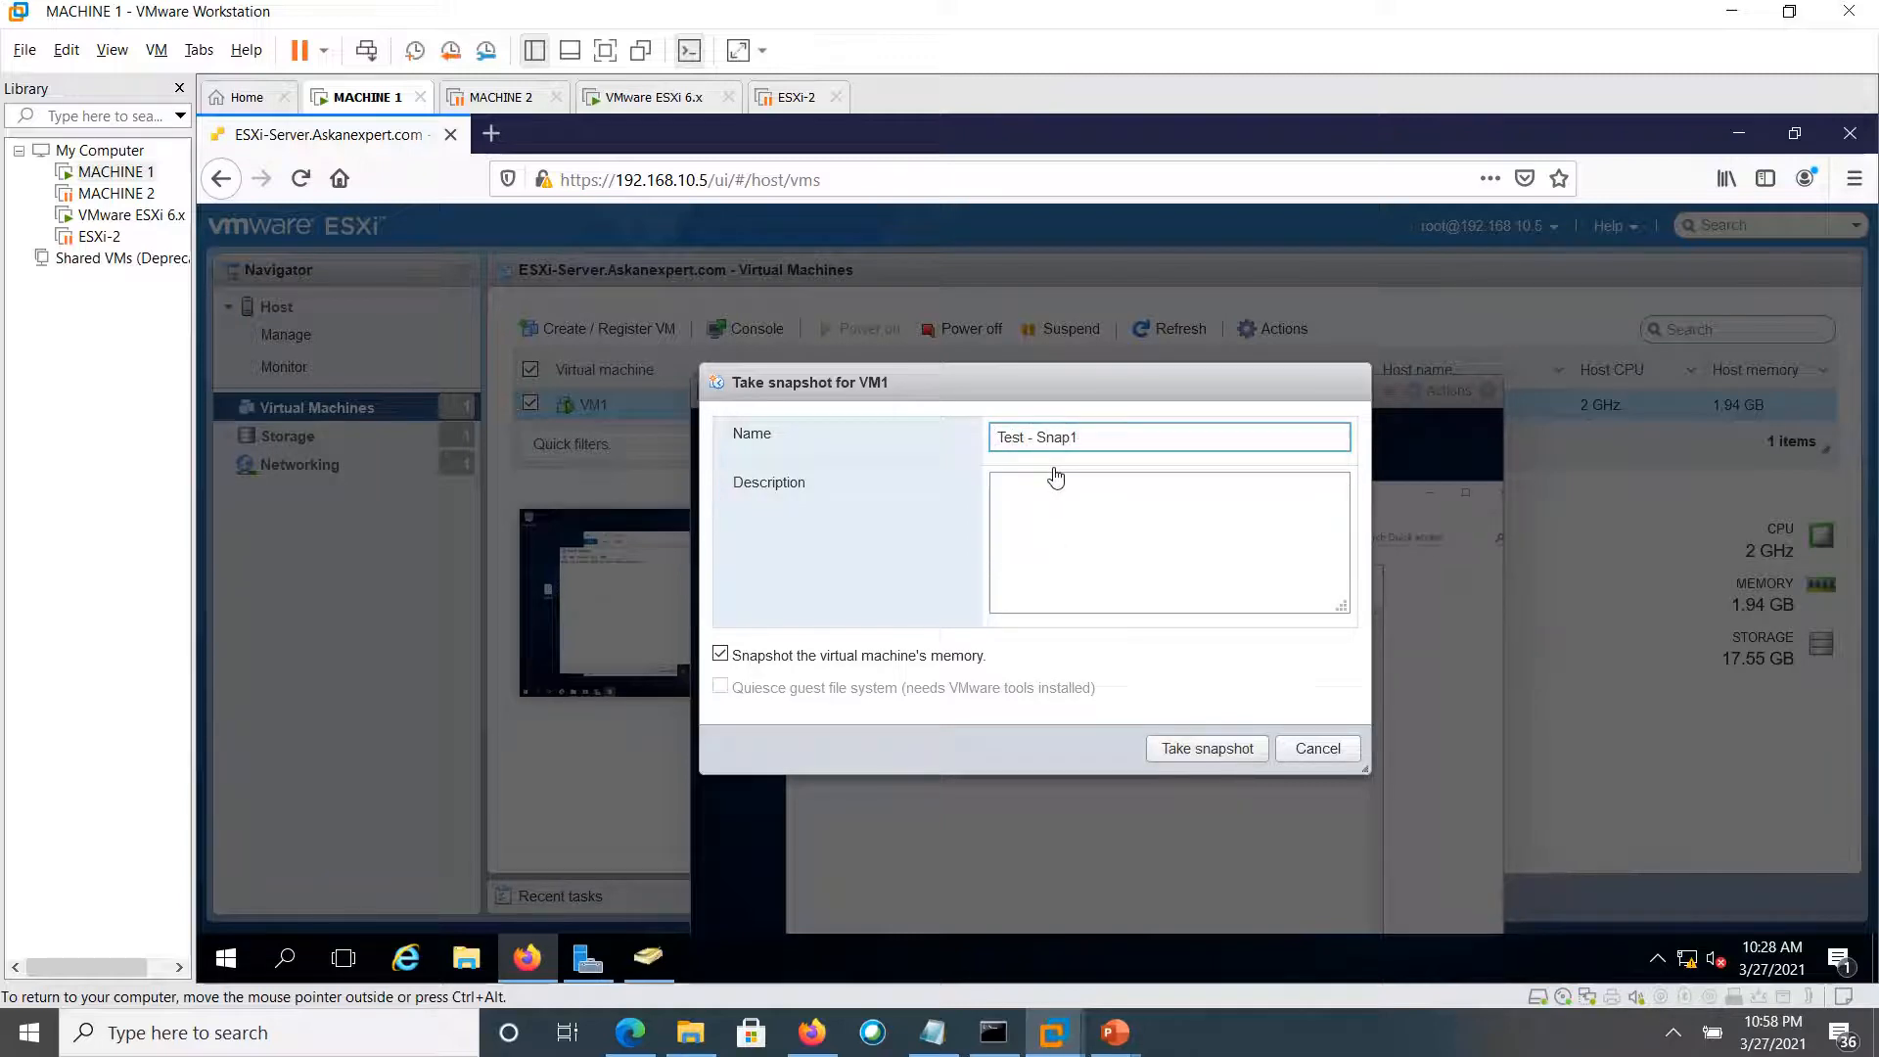
{"action": "left_click", "coordinate": [1064, 489]}
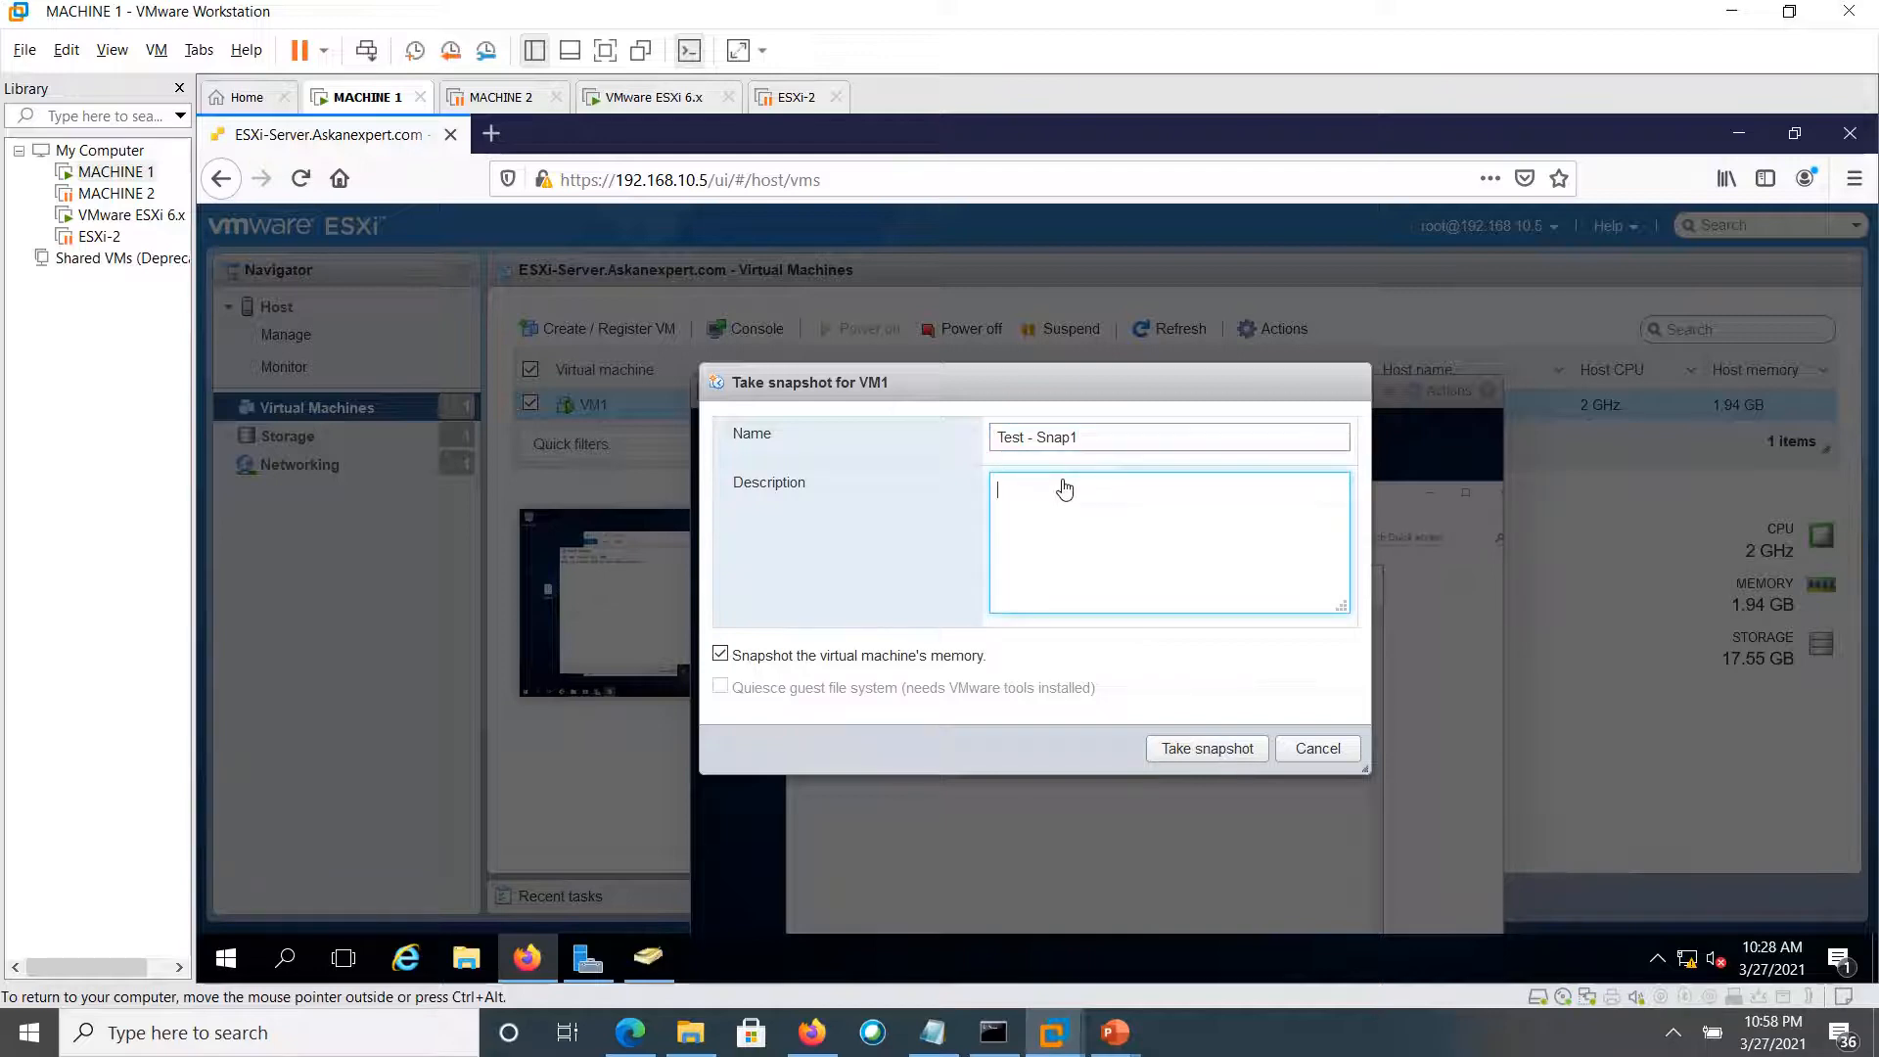
{"action": "type", "text": "After the VMTools were installed"}
{"action": "left_click", "coordinate": [1190, 755]}
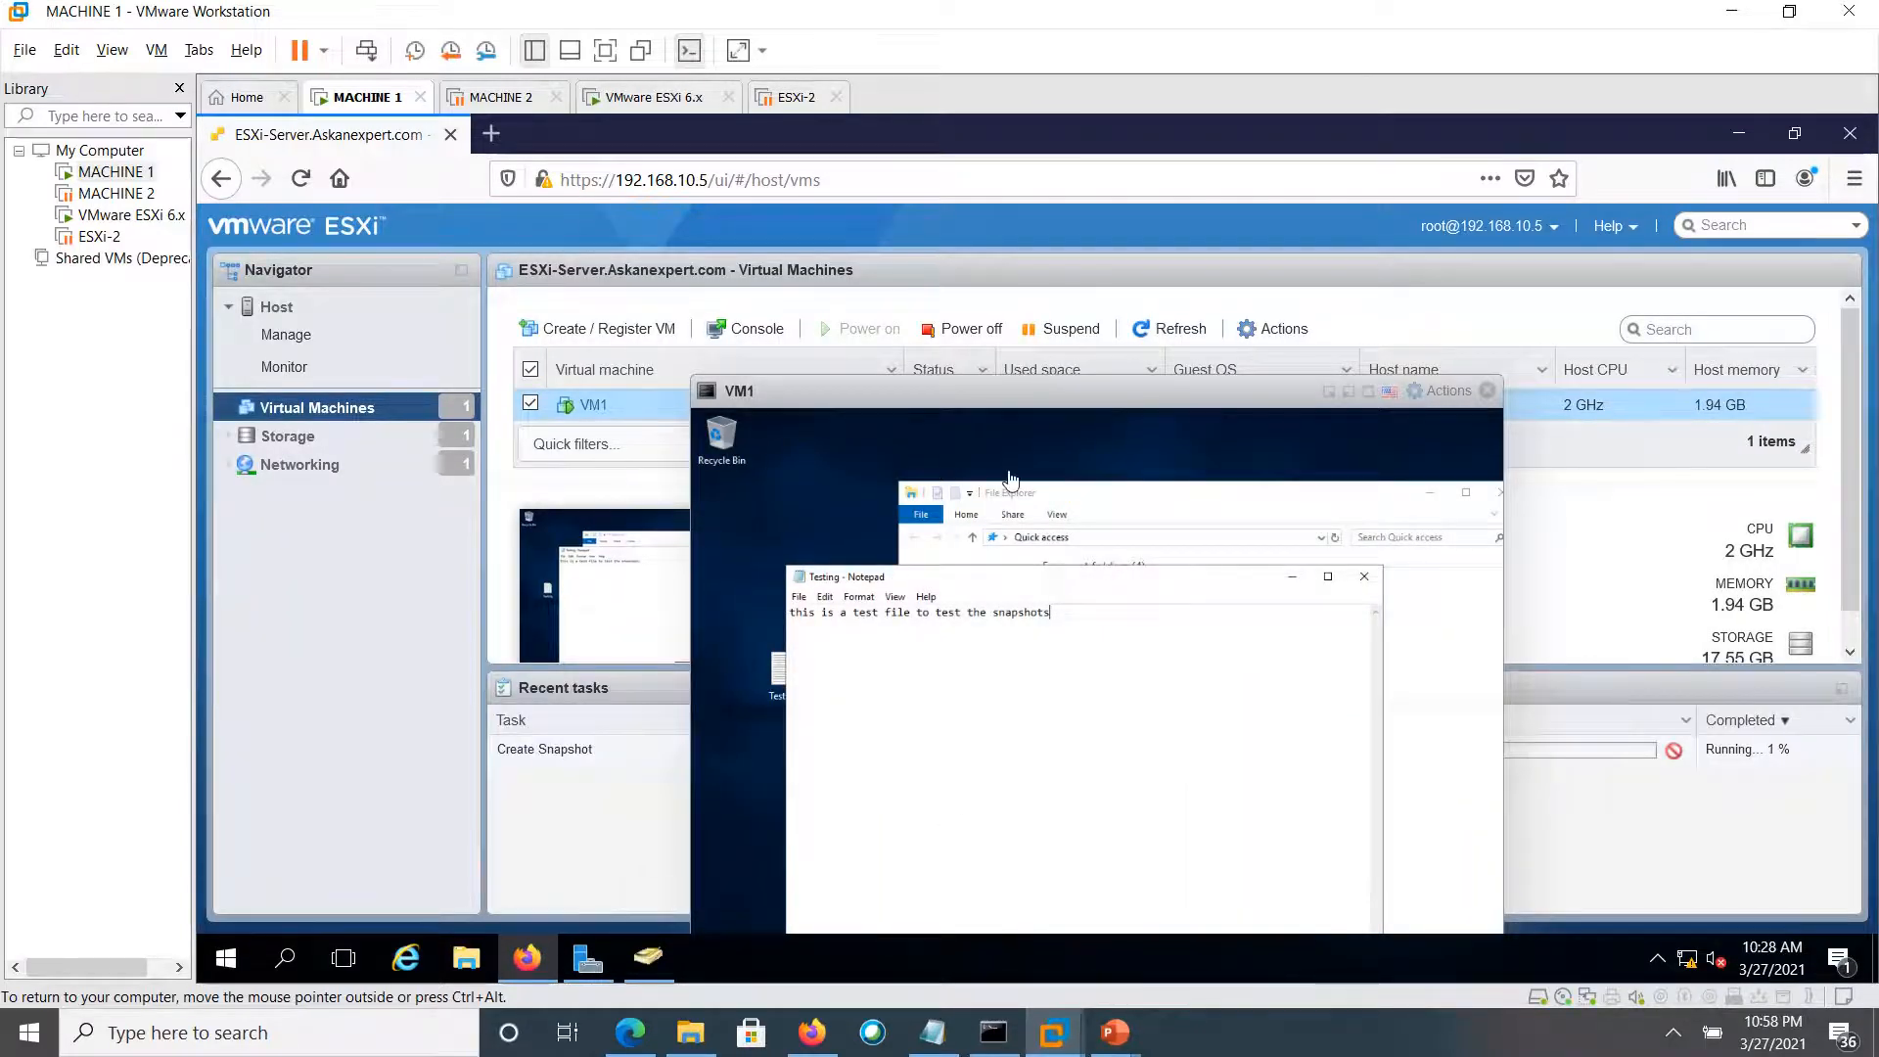
Move the VM1 console up and minimize it to show the running Create Snapshot task
{"action": "left_click_drag", "start_coordinate": [1098, 399], "coordinate": [858, 300]}
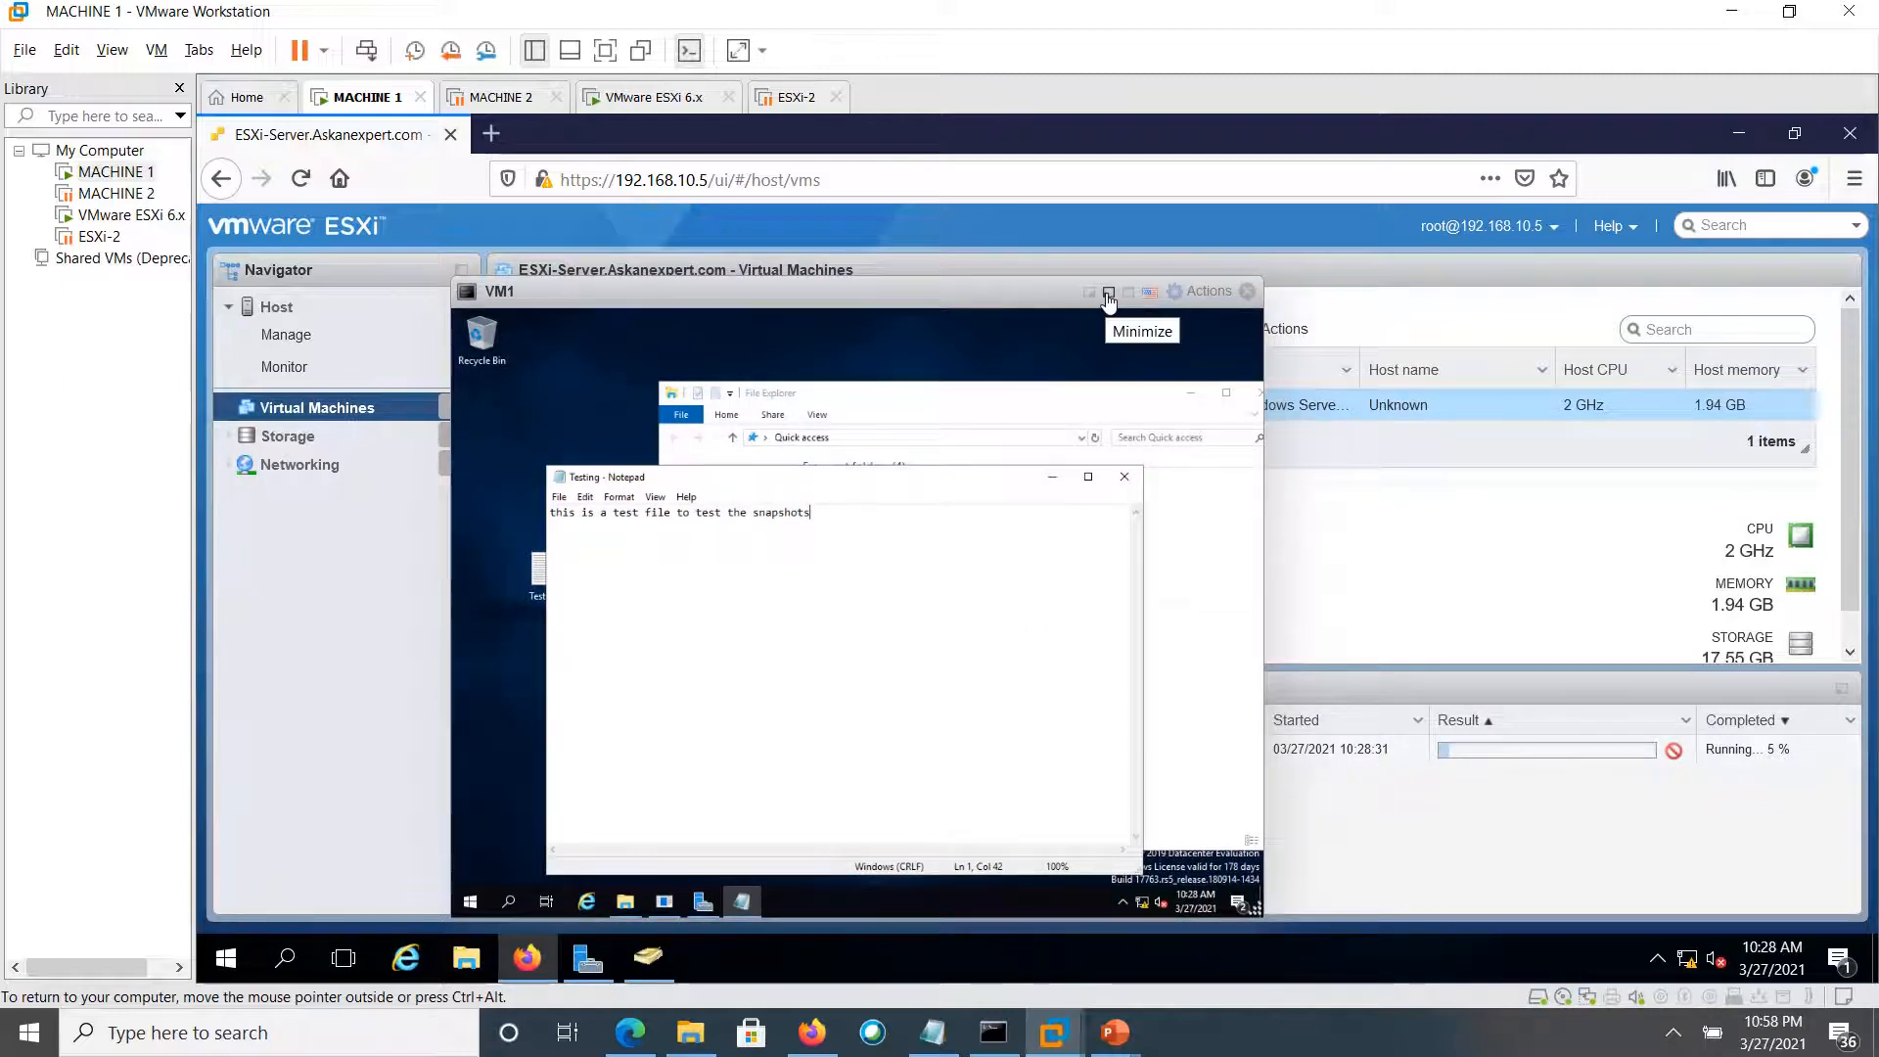
{"action": "left_click", "coordinate": [1108, 294]}
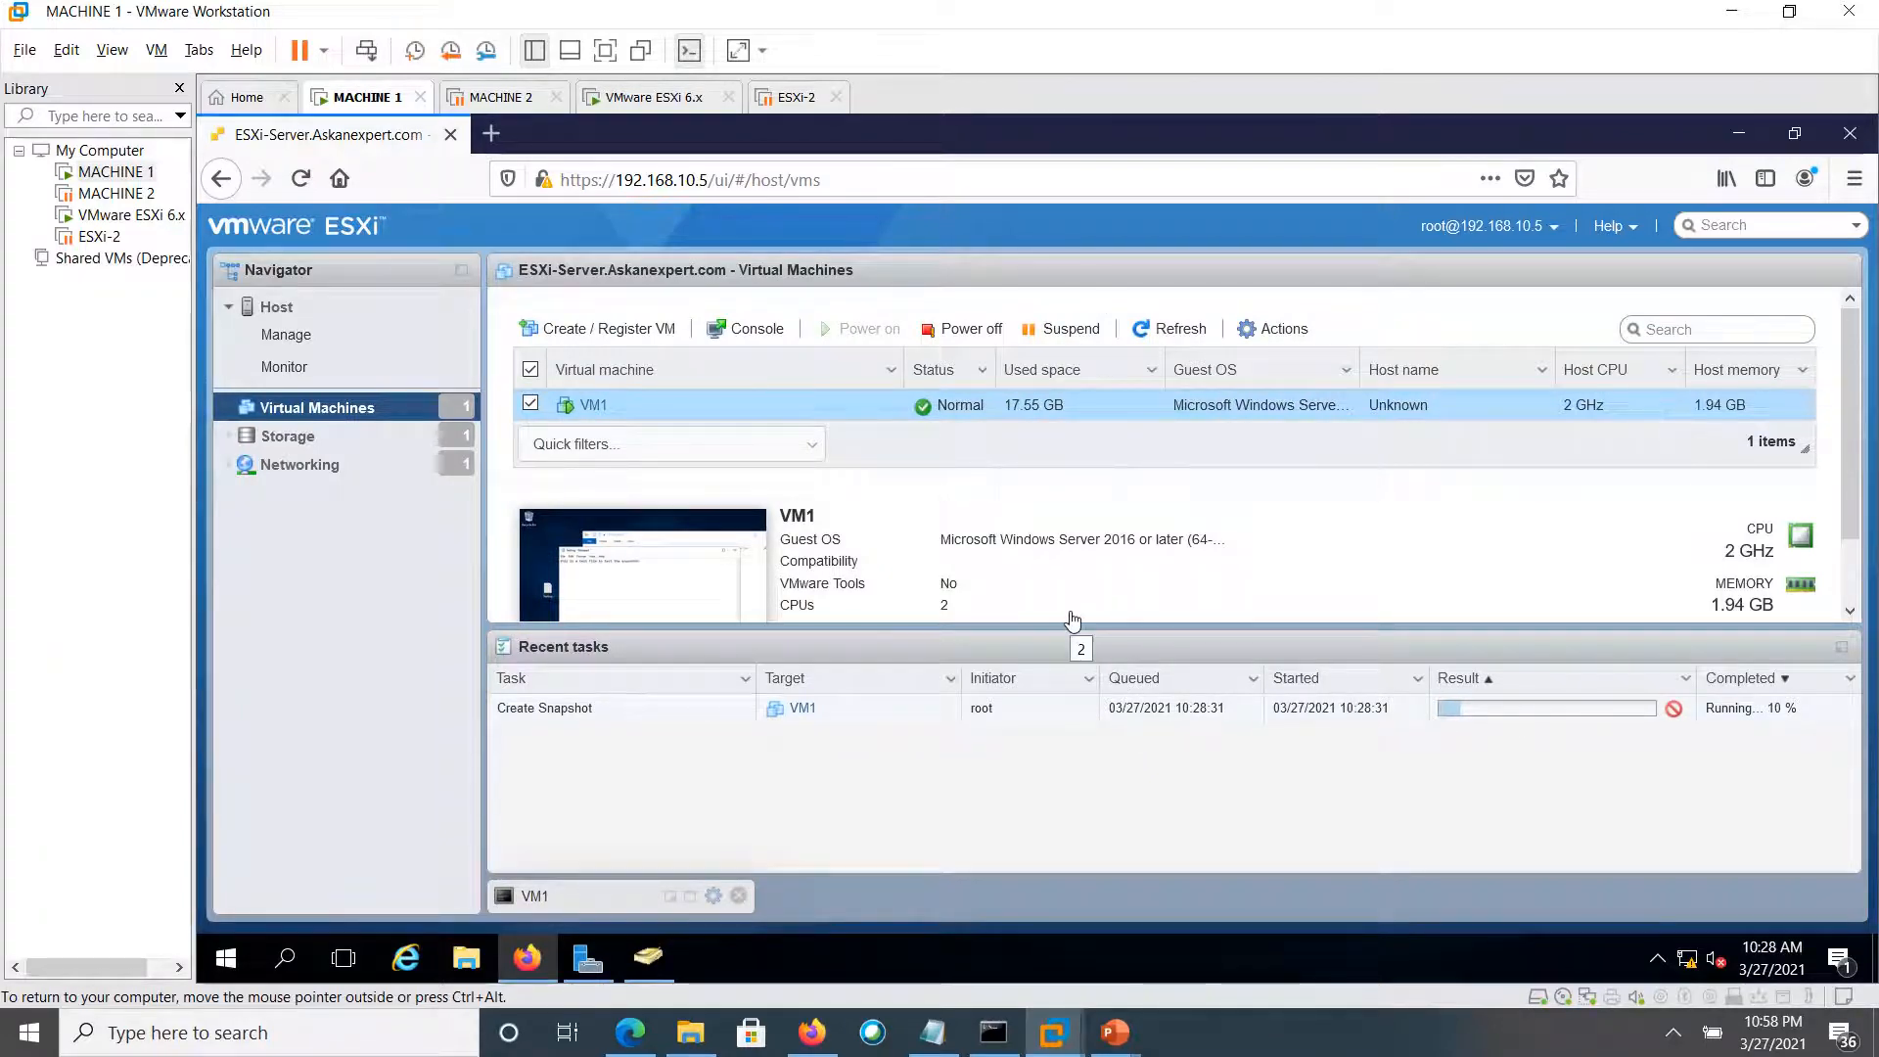
Go to Storage, select datastore1, and open its Datastore browser
{"action": "left_click", "coordinate": [309, 440]}
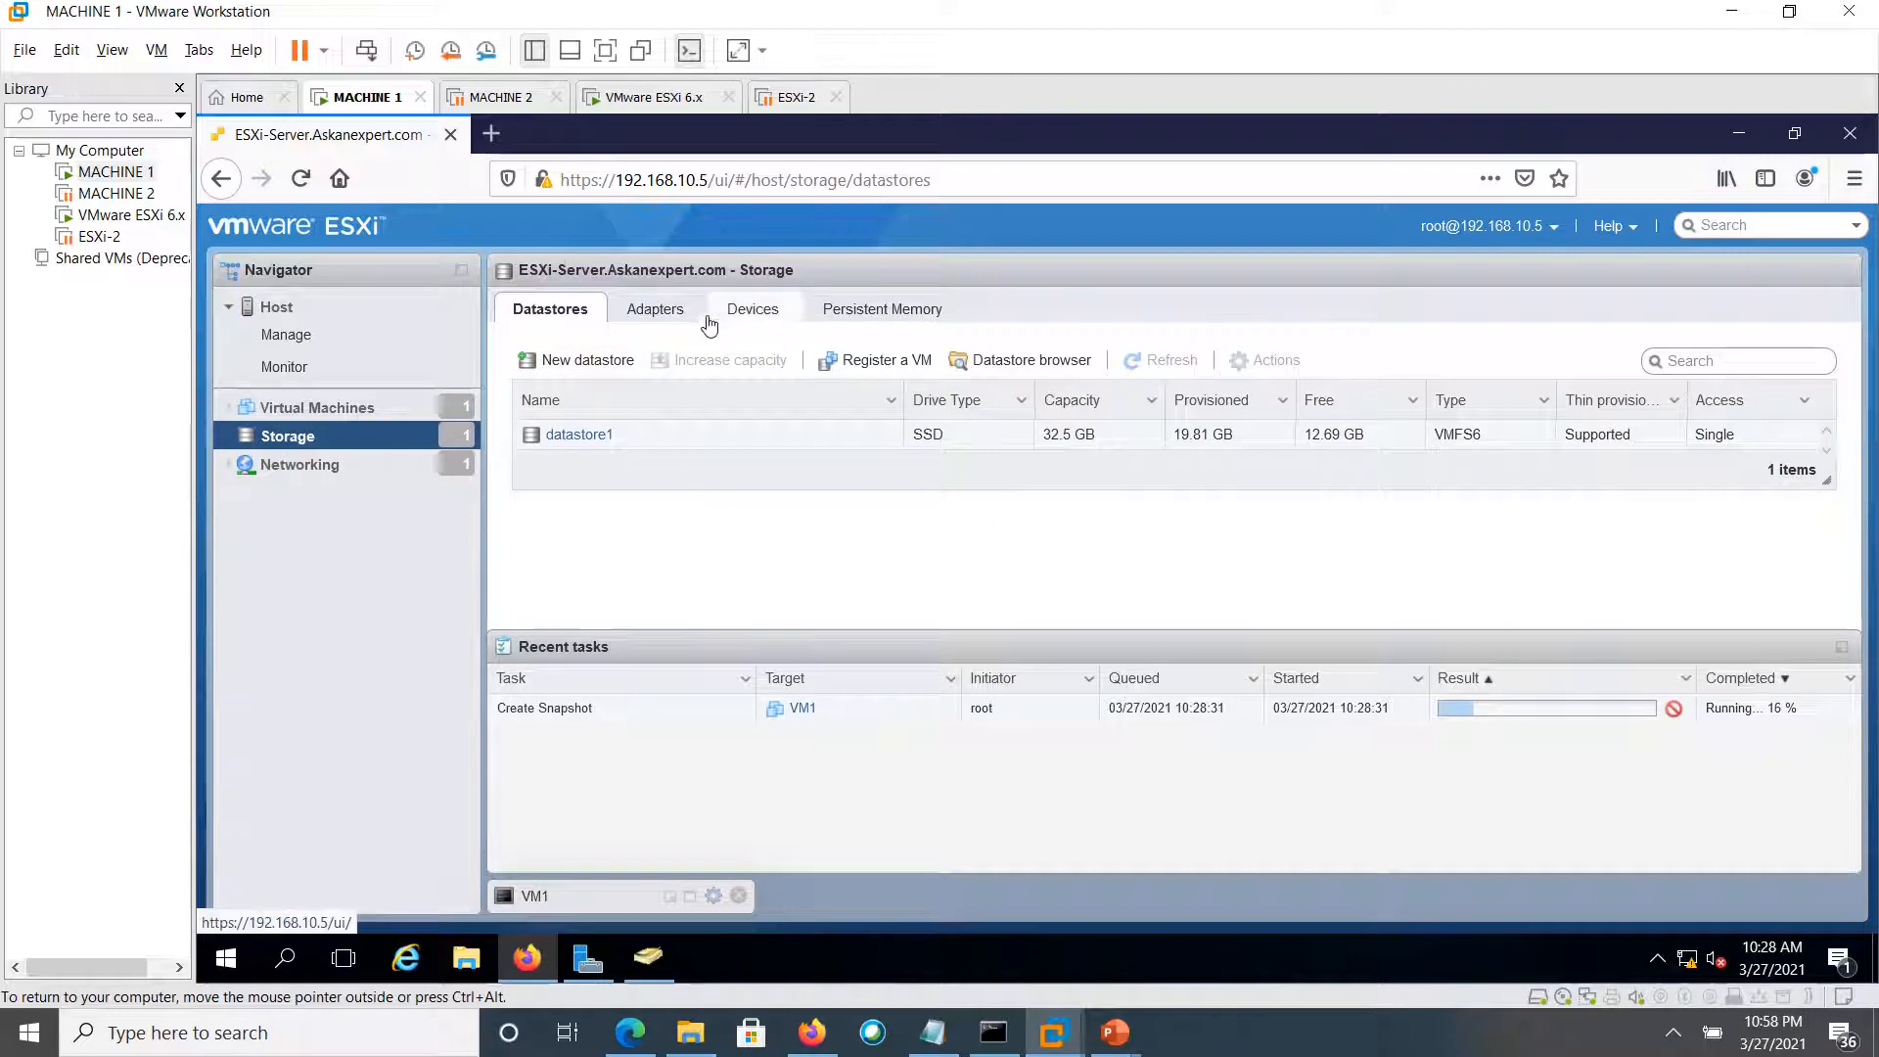
{"action": "left_click", "coordinate": [576, 441]}
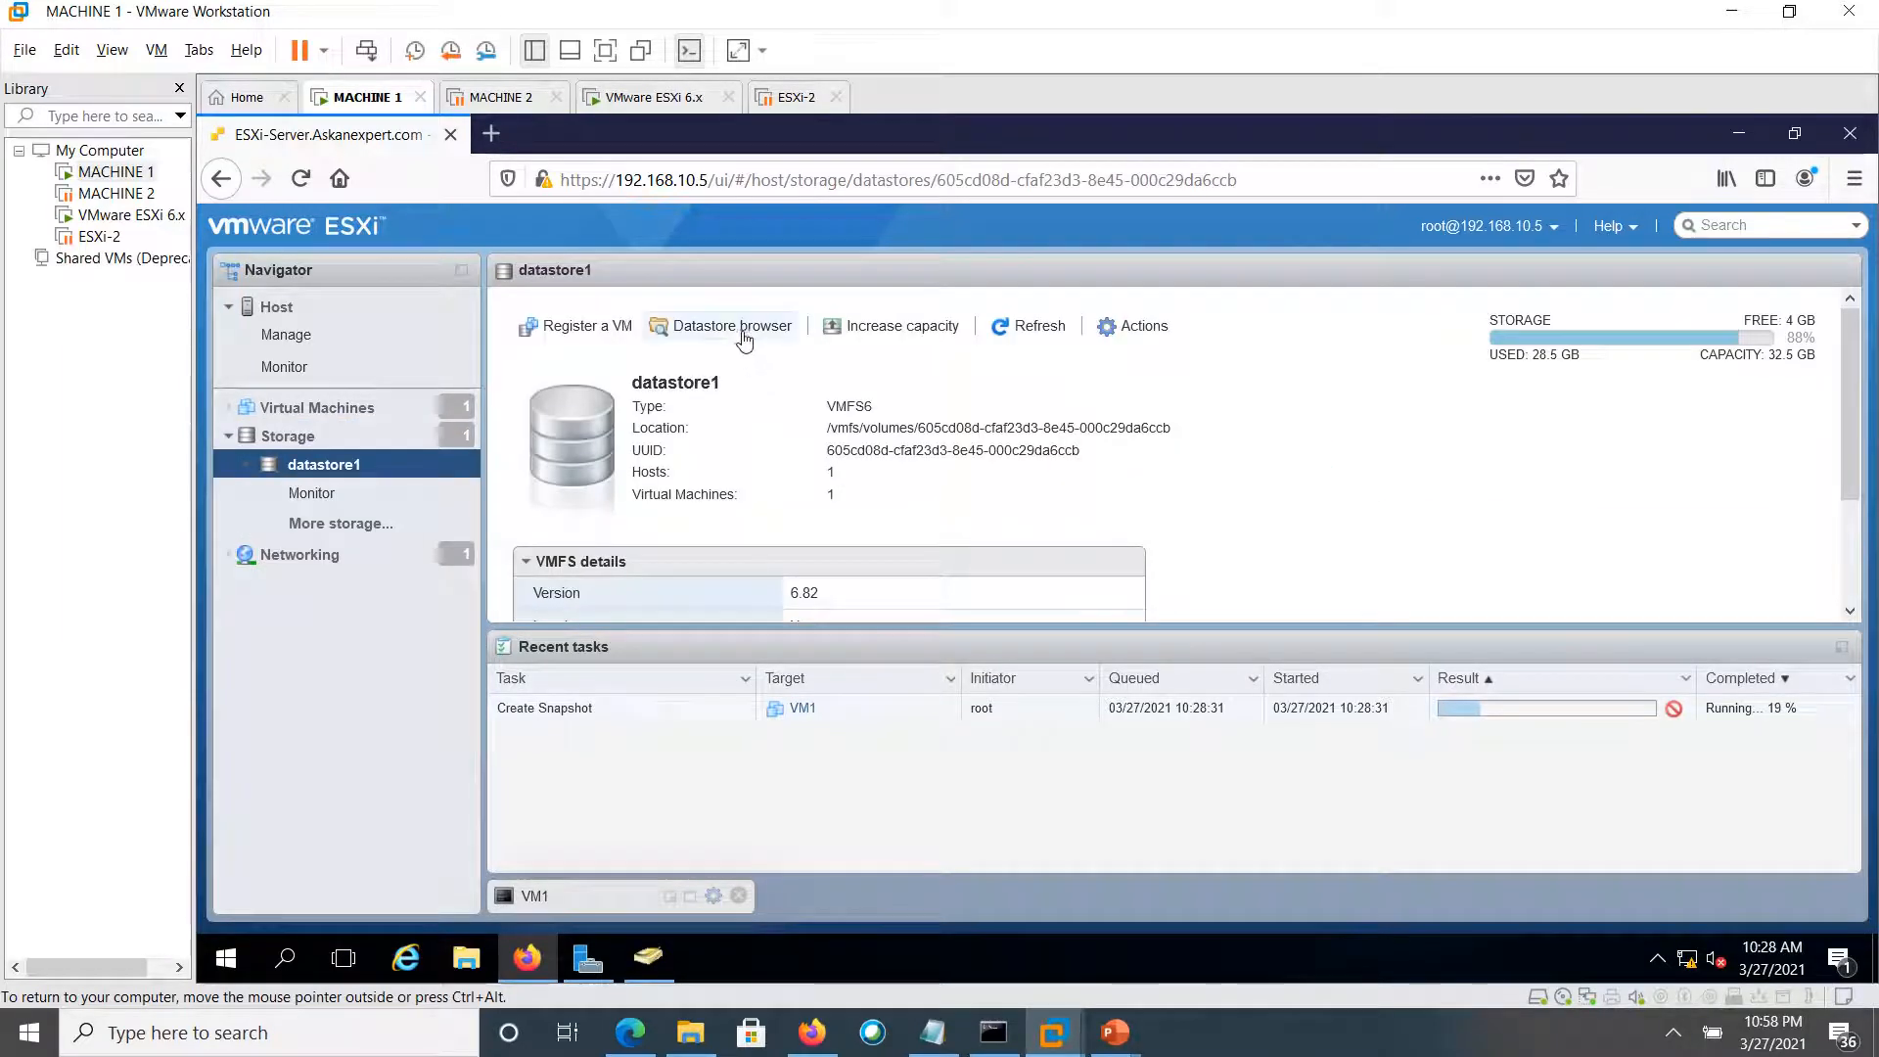
{"action": "left_click", "coordinate": [736, 328]}
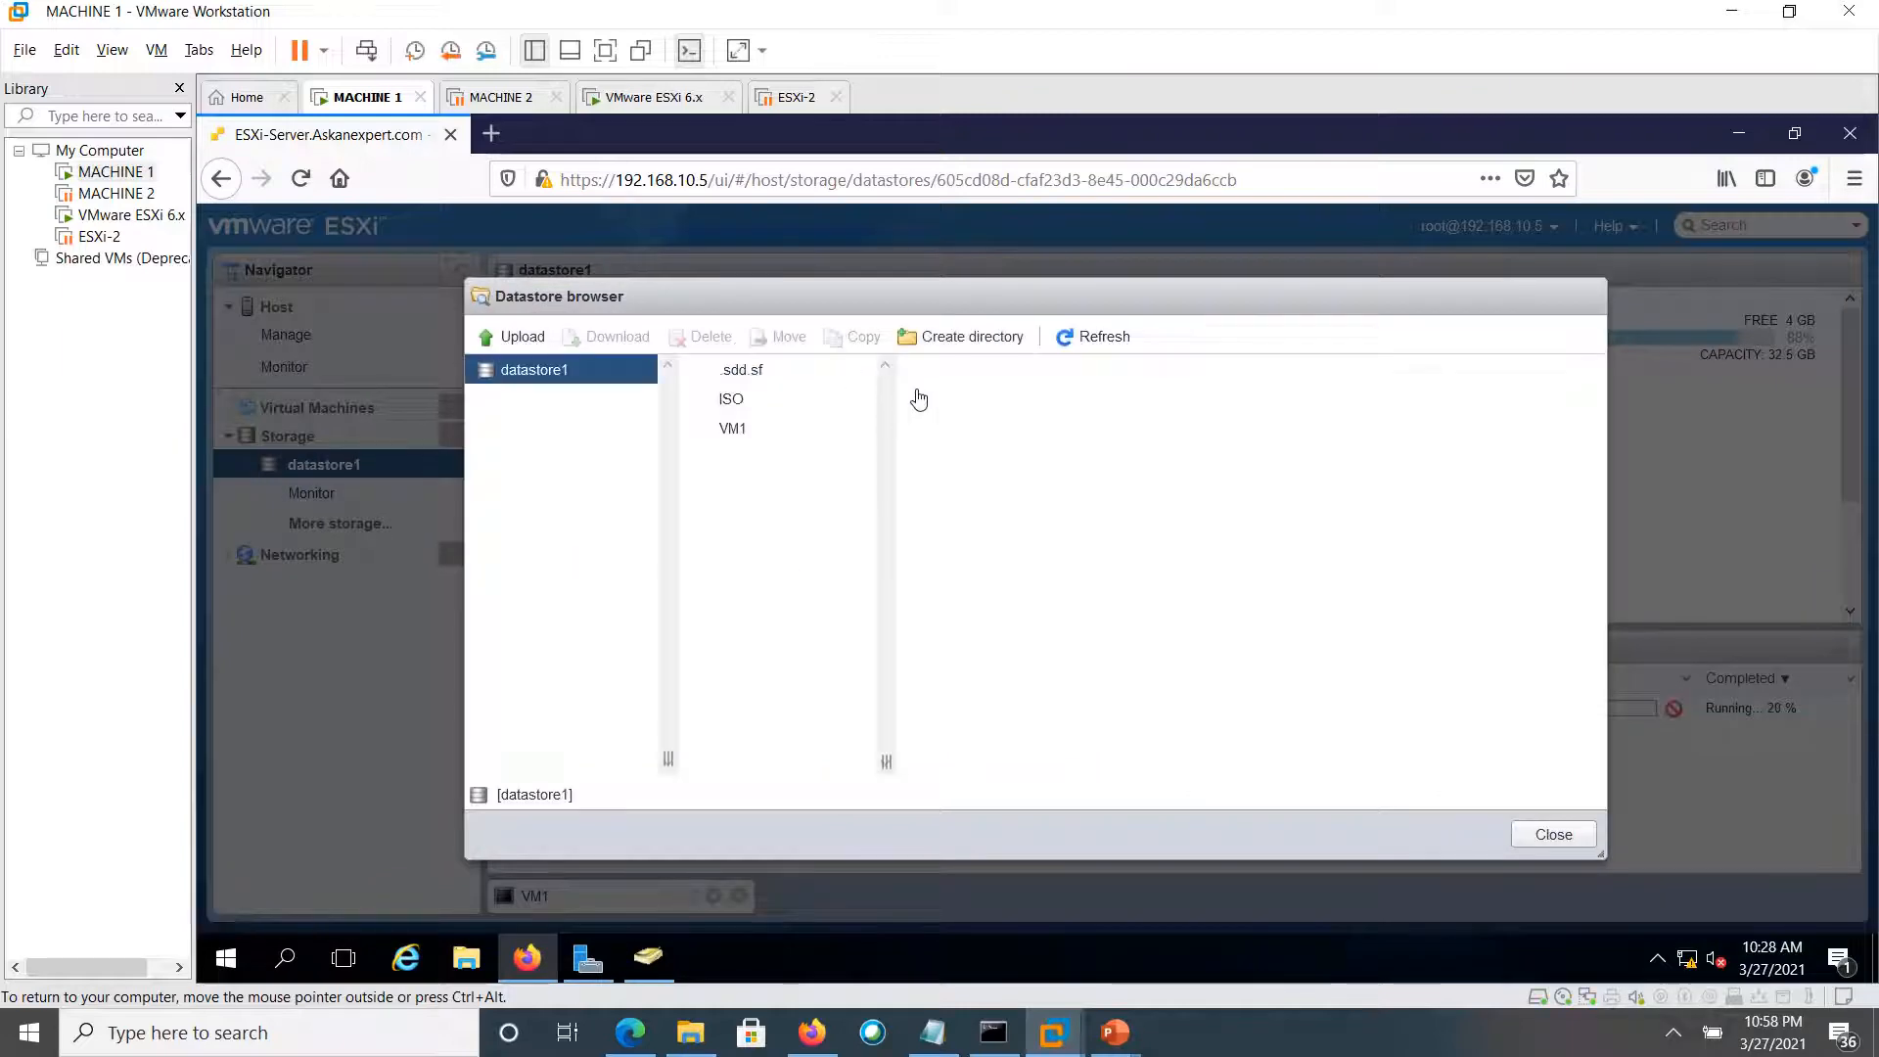
Select the VM1 folder in datastore1 and list the files inside it
{"action": "left_click", "coordinate": [736, 408]}
{"action": "left_click", "coordinate": [738, 426]}
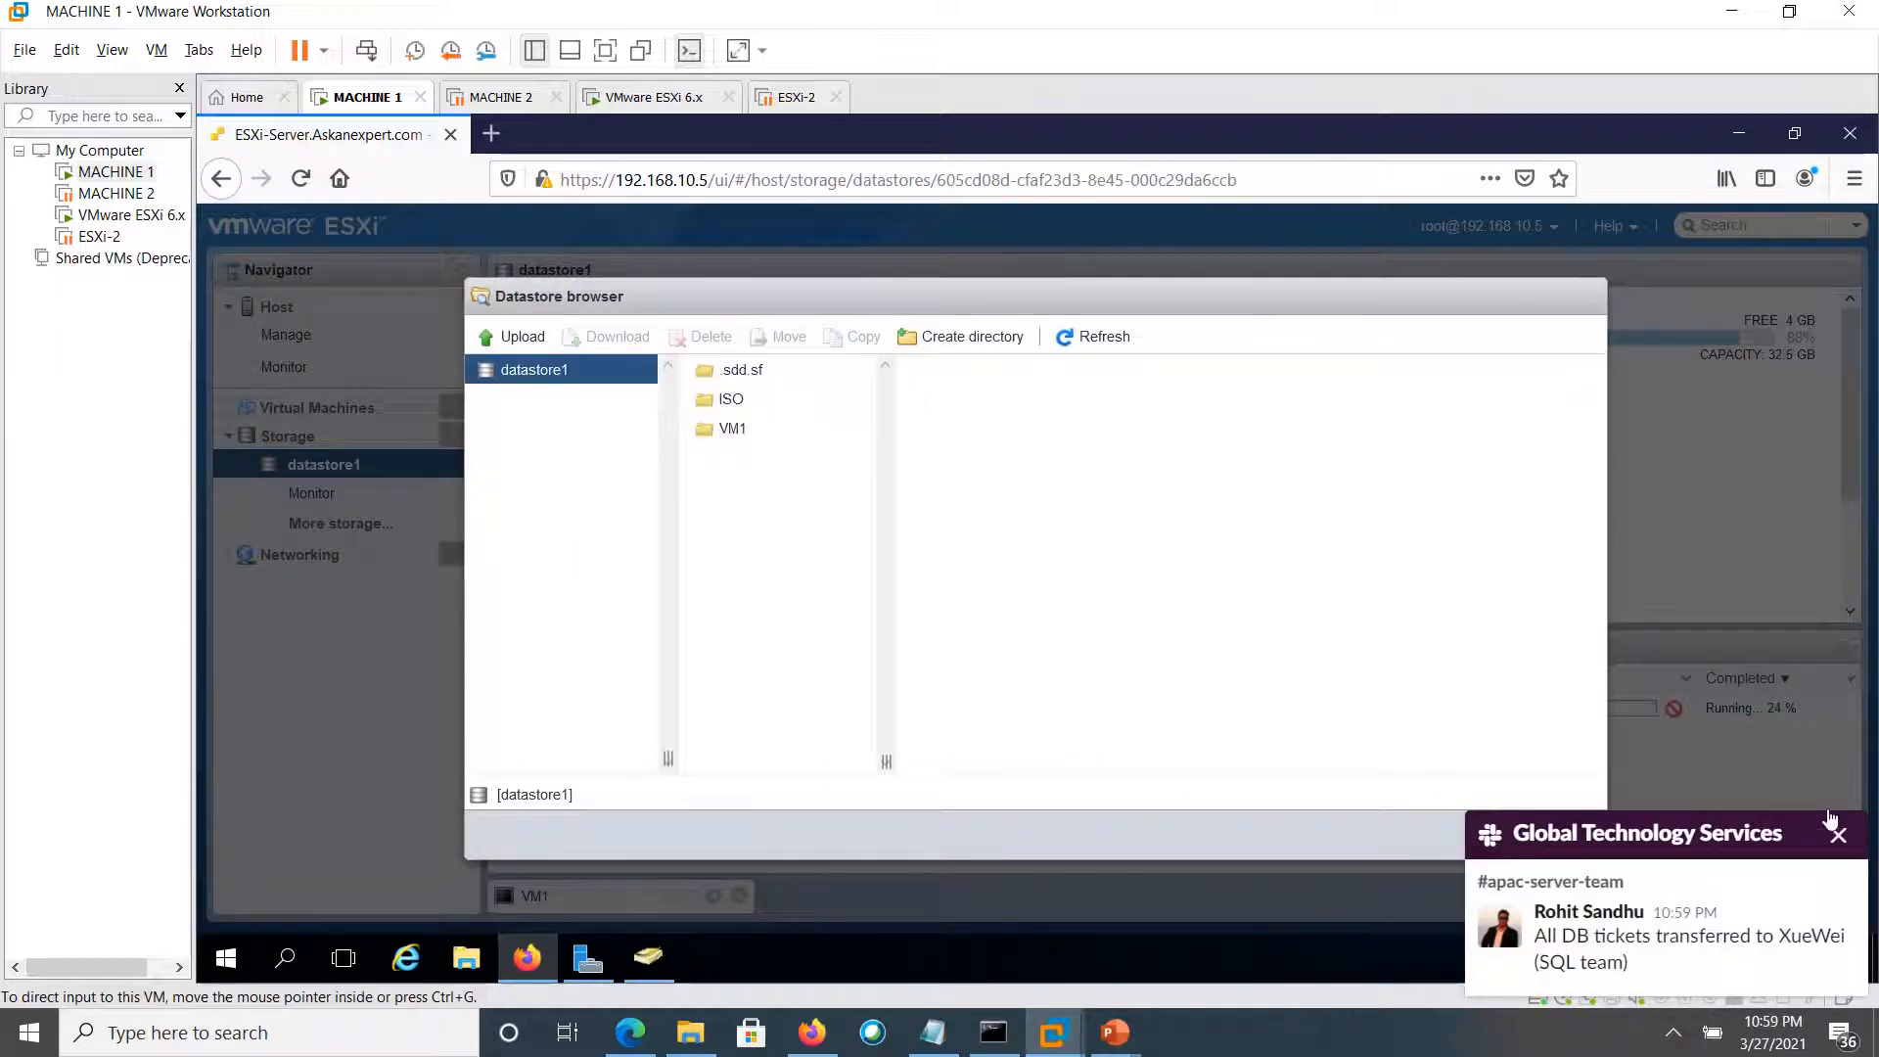
{"action": "left_click", "coordinate": [1838, 834]}
{"action": "left_click", "coordinate": [736, 427]}
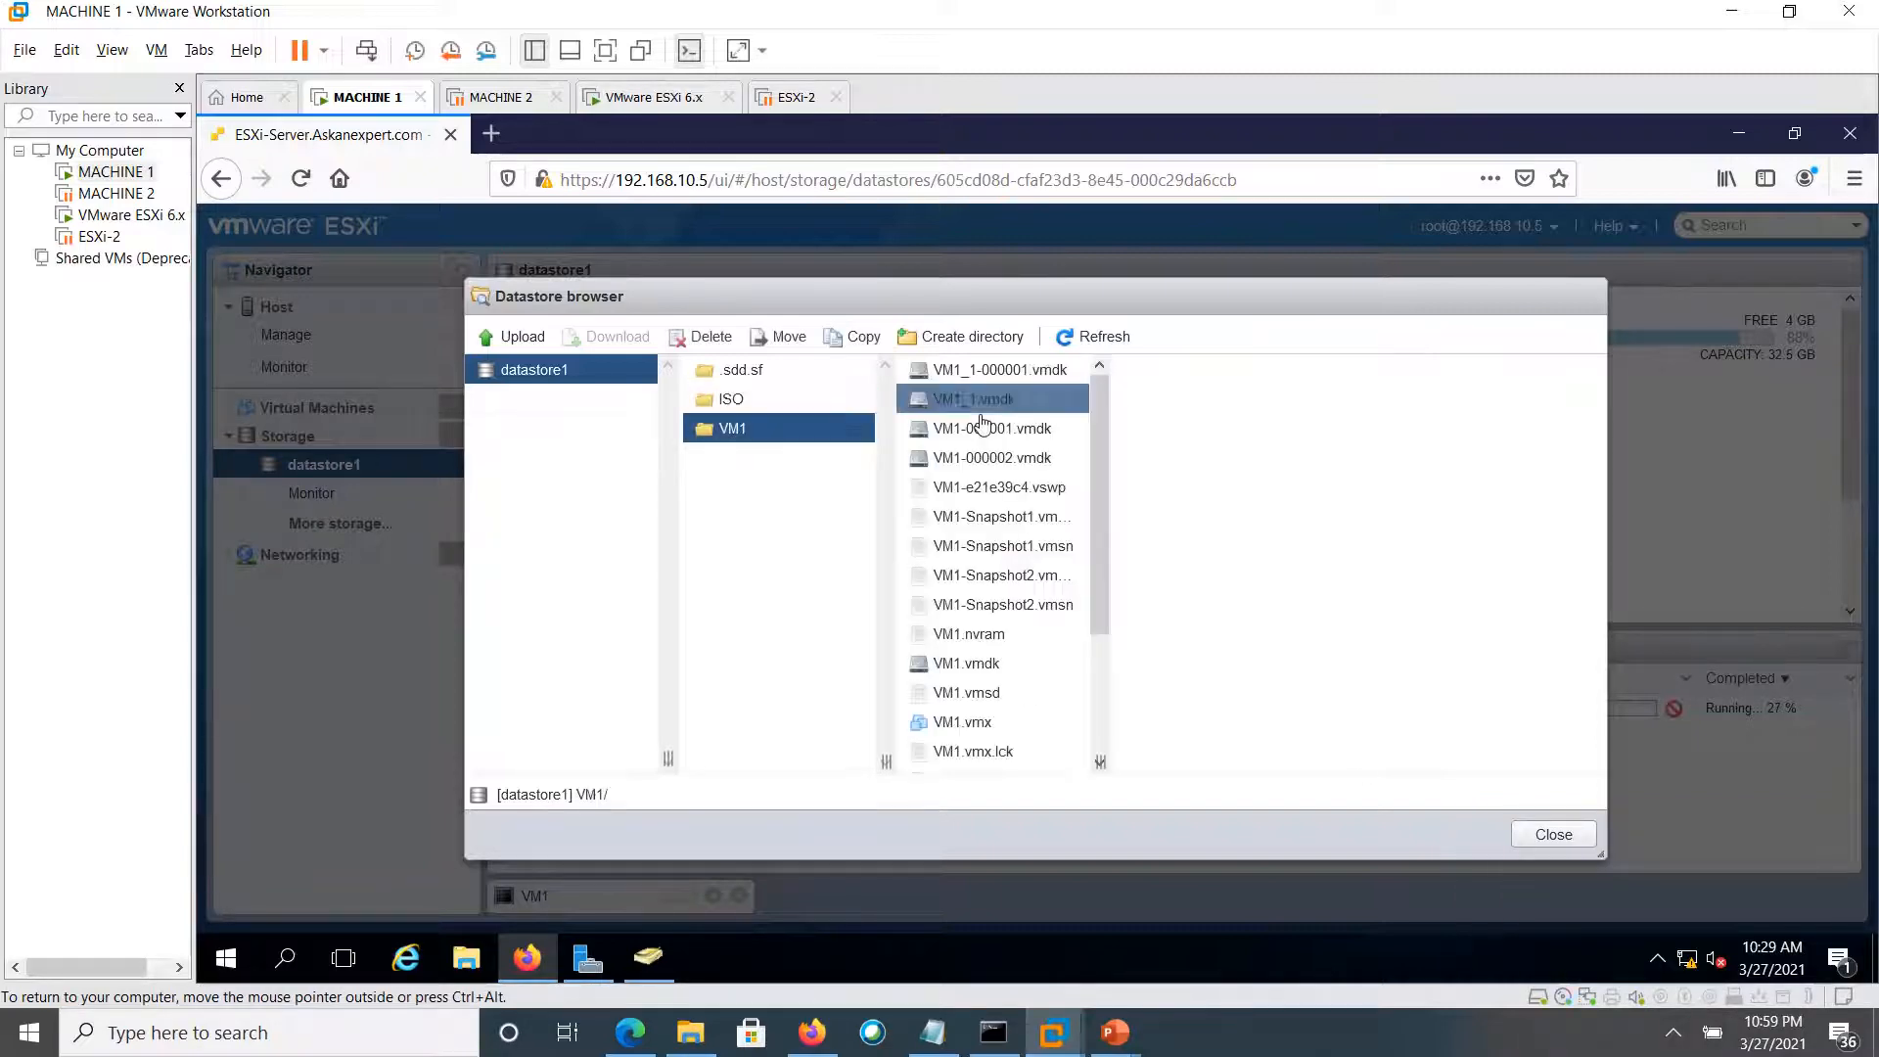
{"action": "left_click", "coordinate": [1080, 383]}
{"action": "left_click_drag", "start_coordinate": [1097, 396], "coordinate": [1111, 546]}
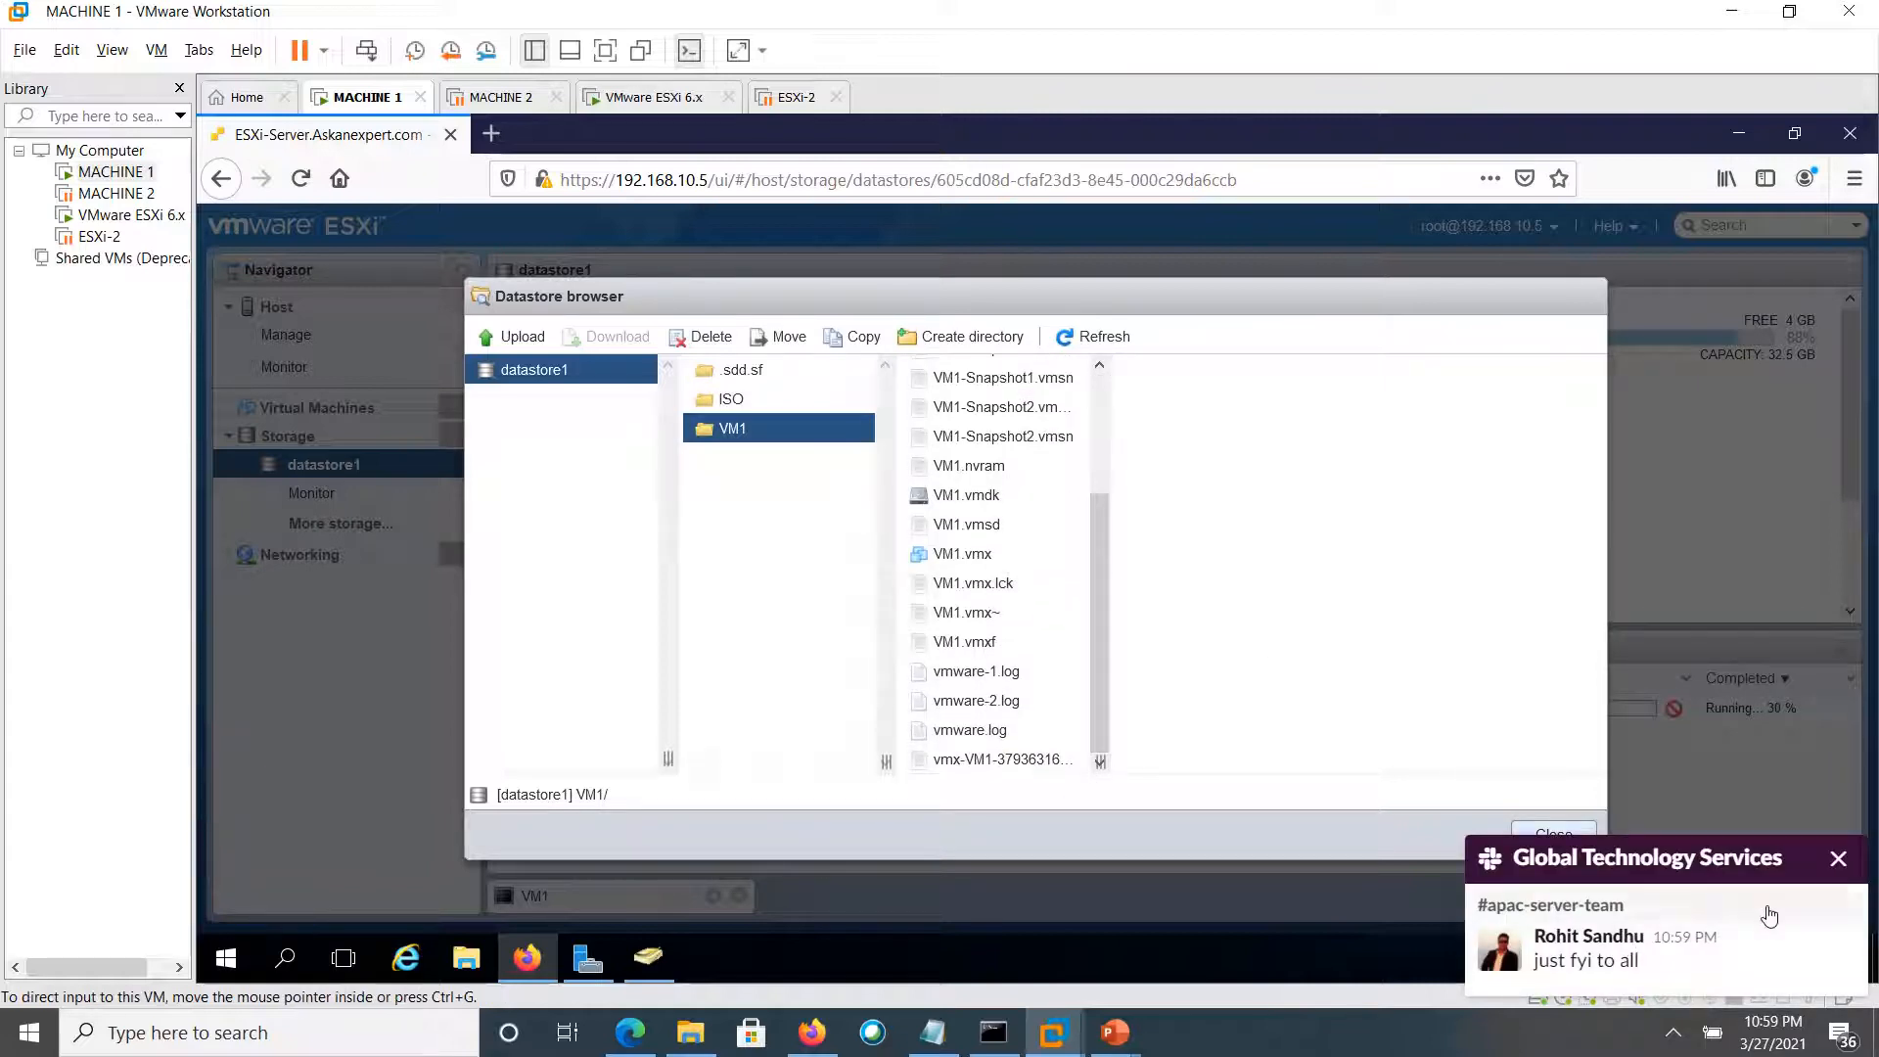
{"action": "left_click", "coordinate": [1837, 858]}
{"action": "left_click", "coordinate": [972, 587]}
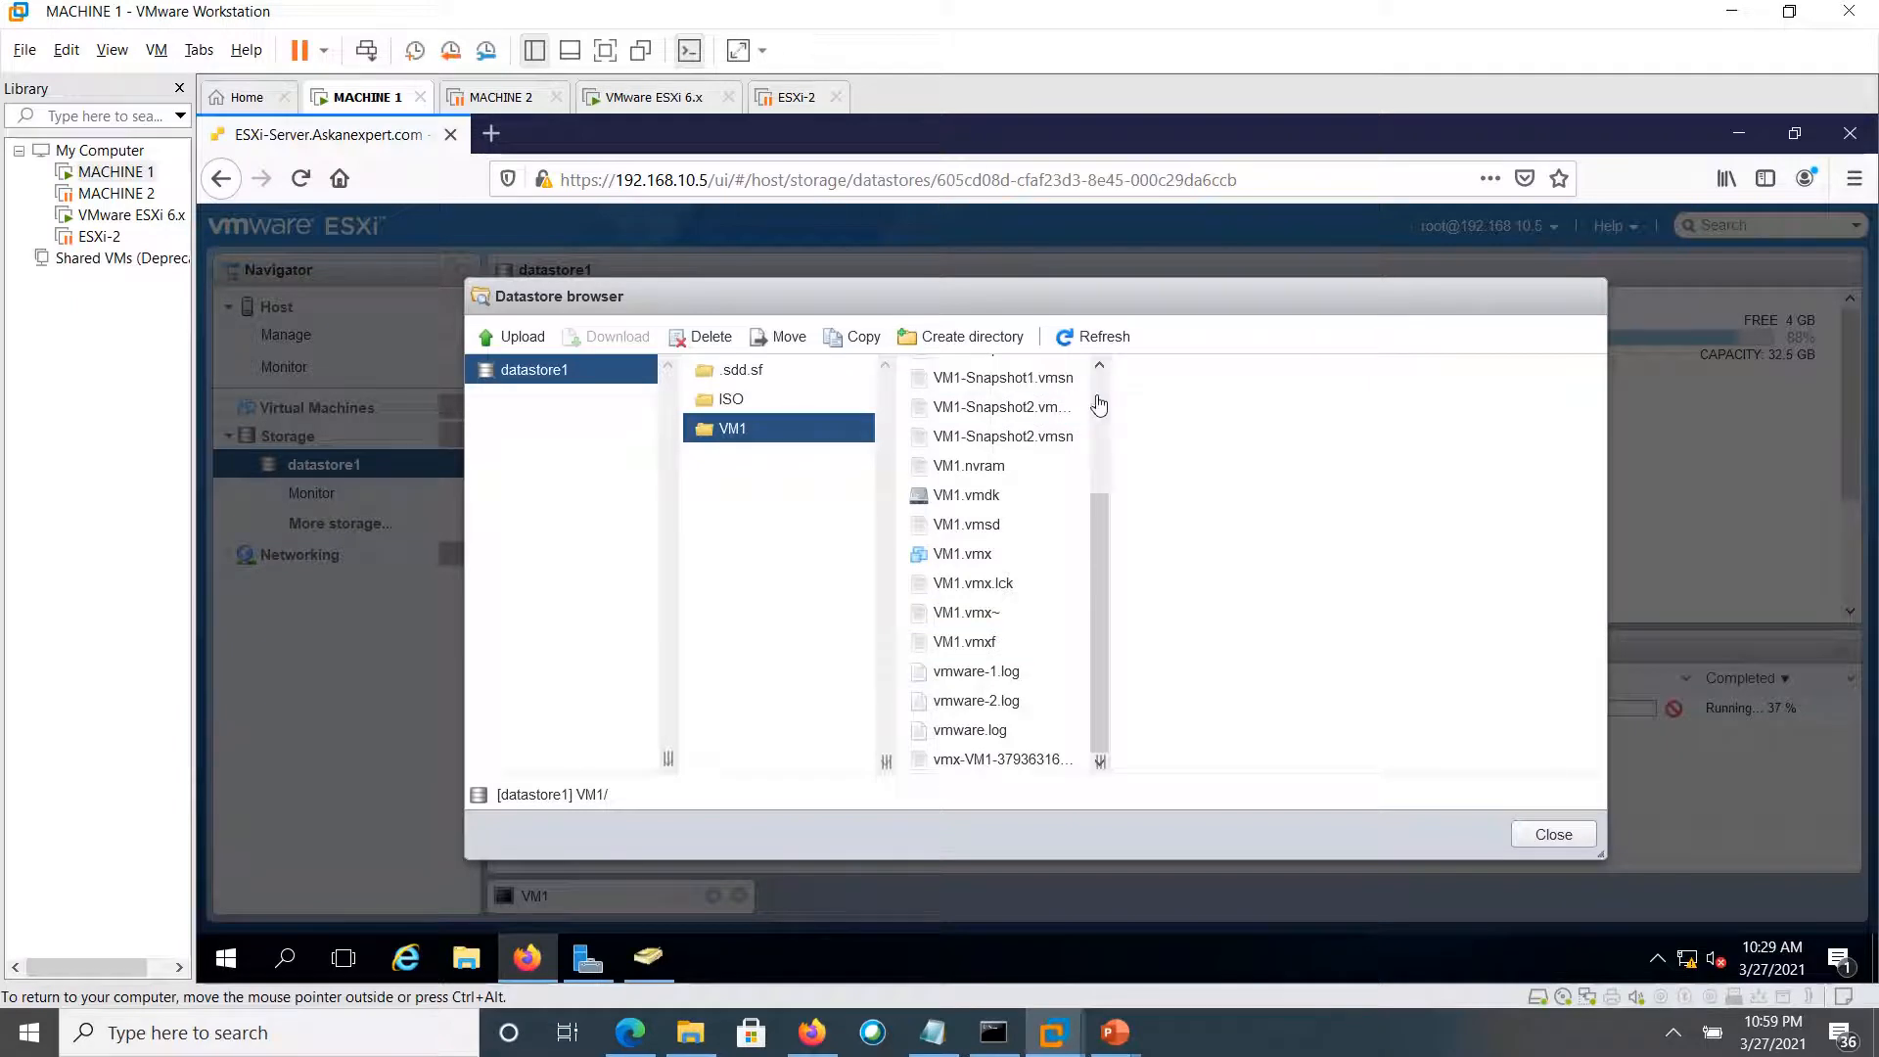
Refresh VM1's file list and view VM1-Snapshot1.vmem's details, showing its 4 GB size
{"action": "scroll", "coordinate": [1099, 404], "scroll_direction": "up", "scroll_amount": 2}
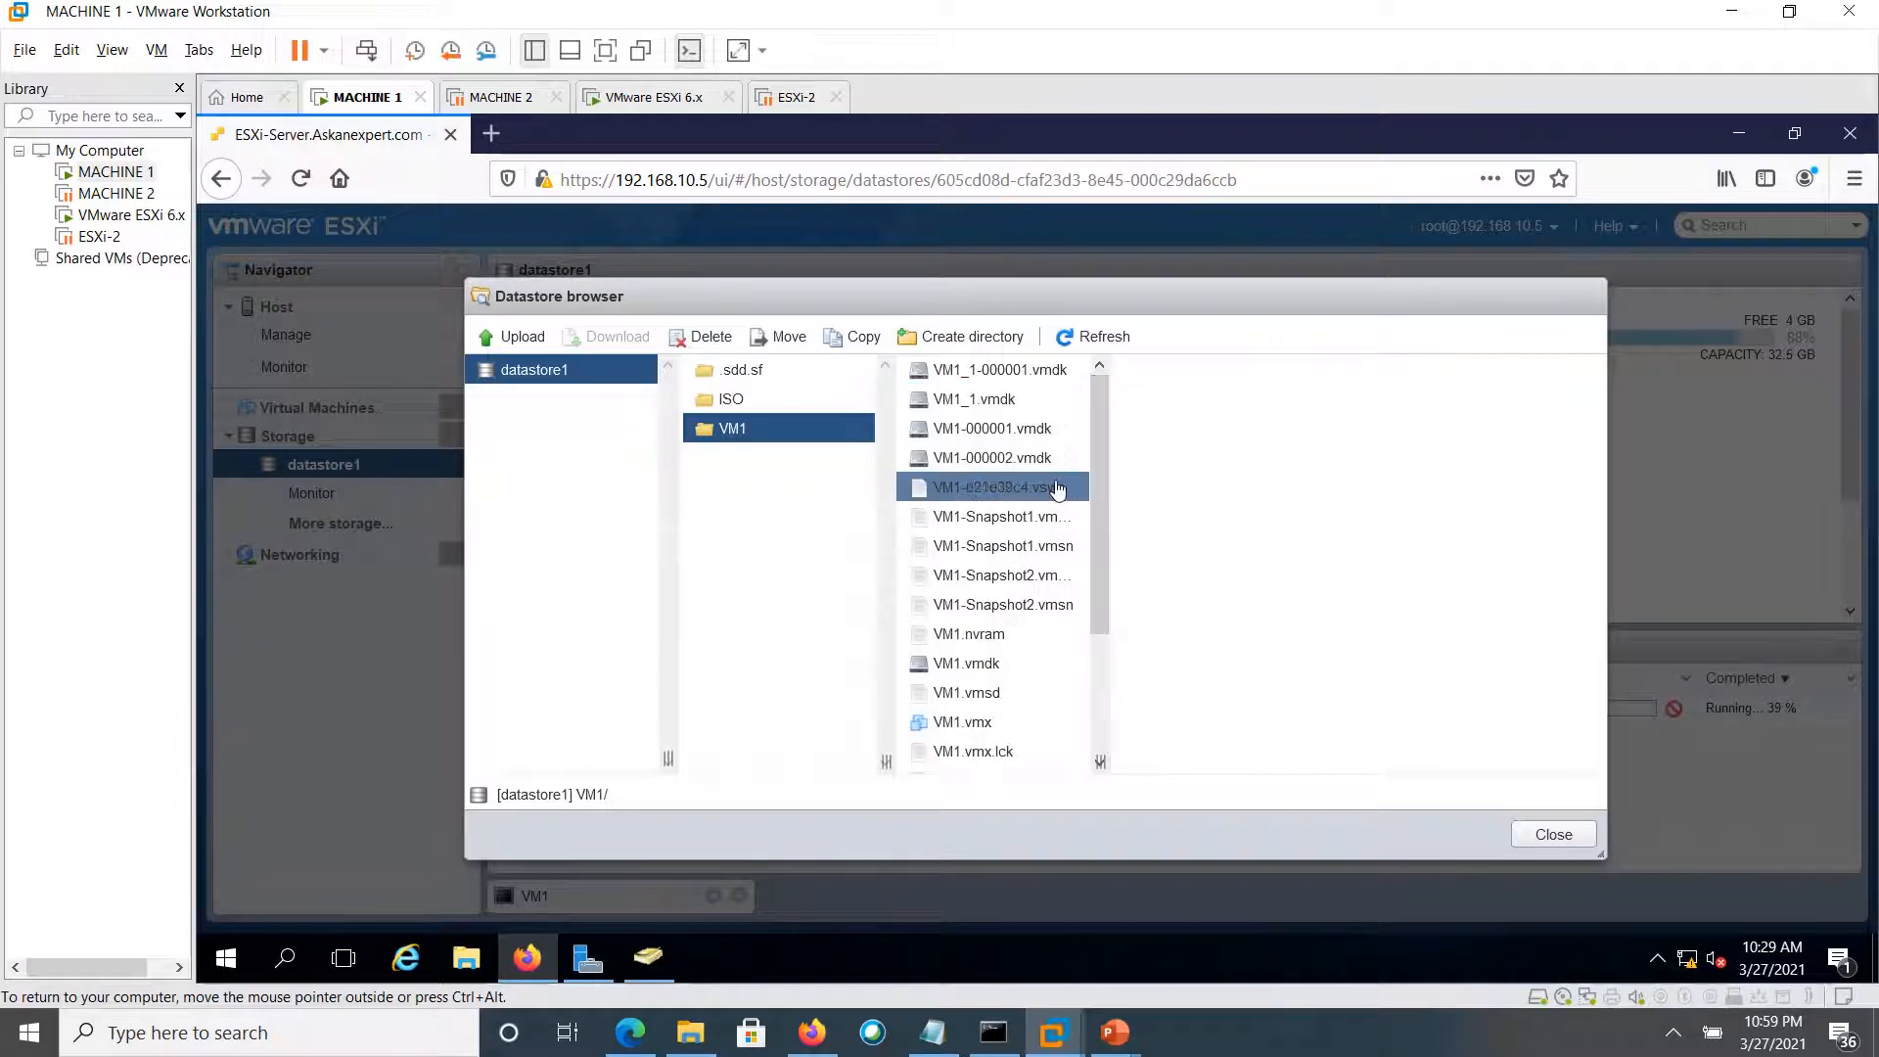
{"action": "left_click", "coordinate": [1071, 350]}
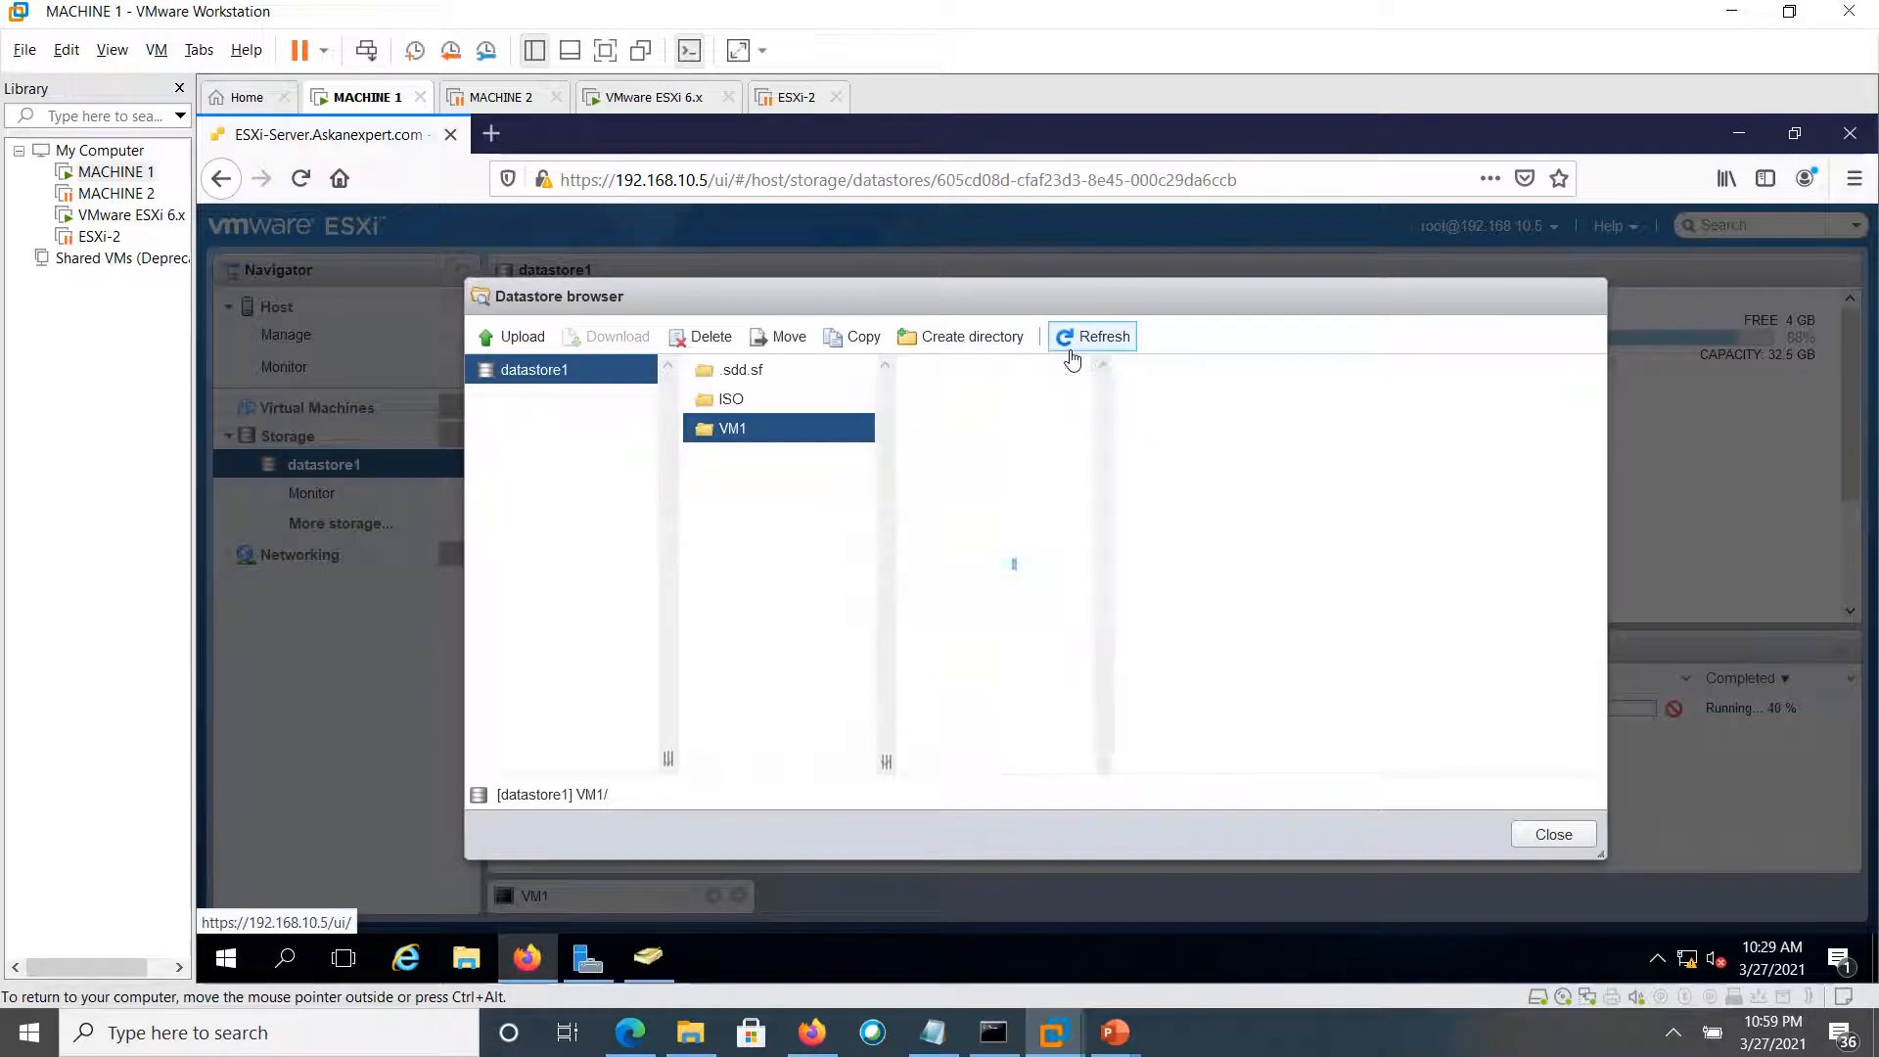
{"action": "left_click", "coordinate": [1074, 339]}
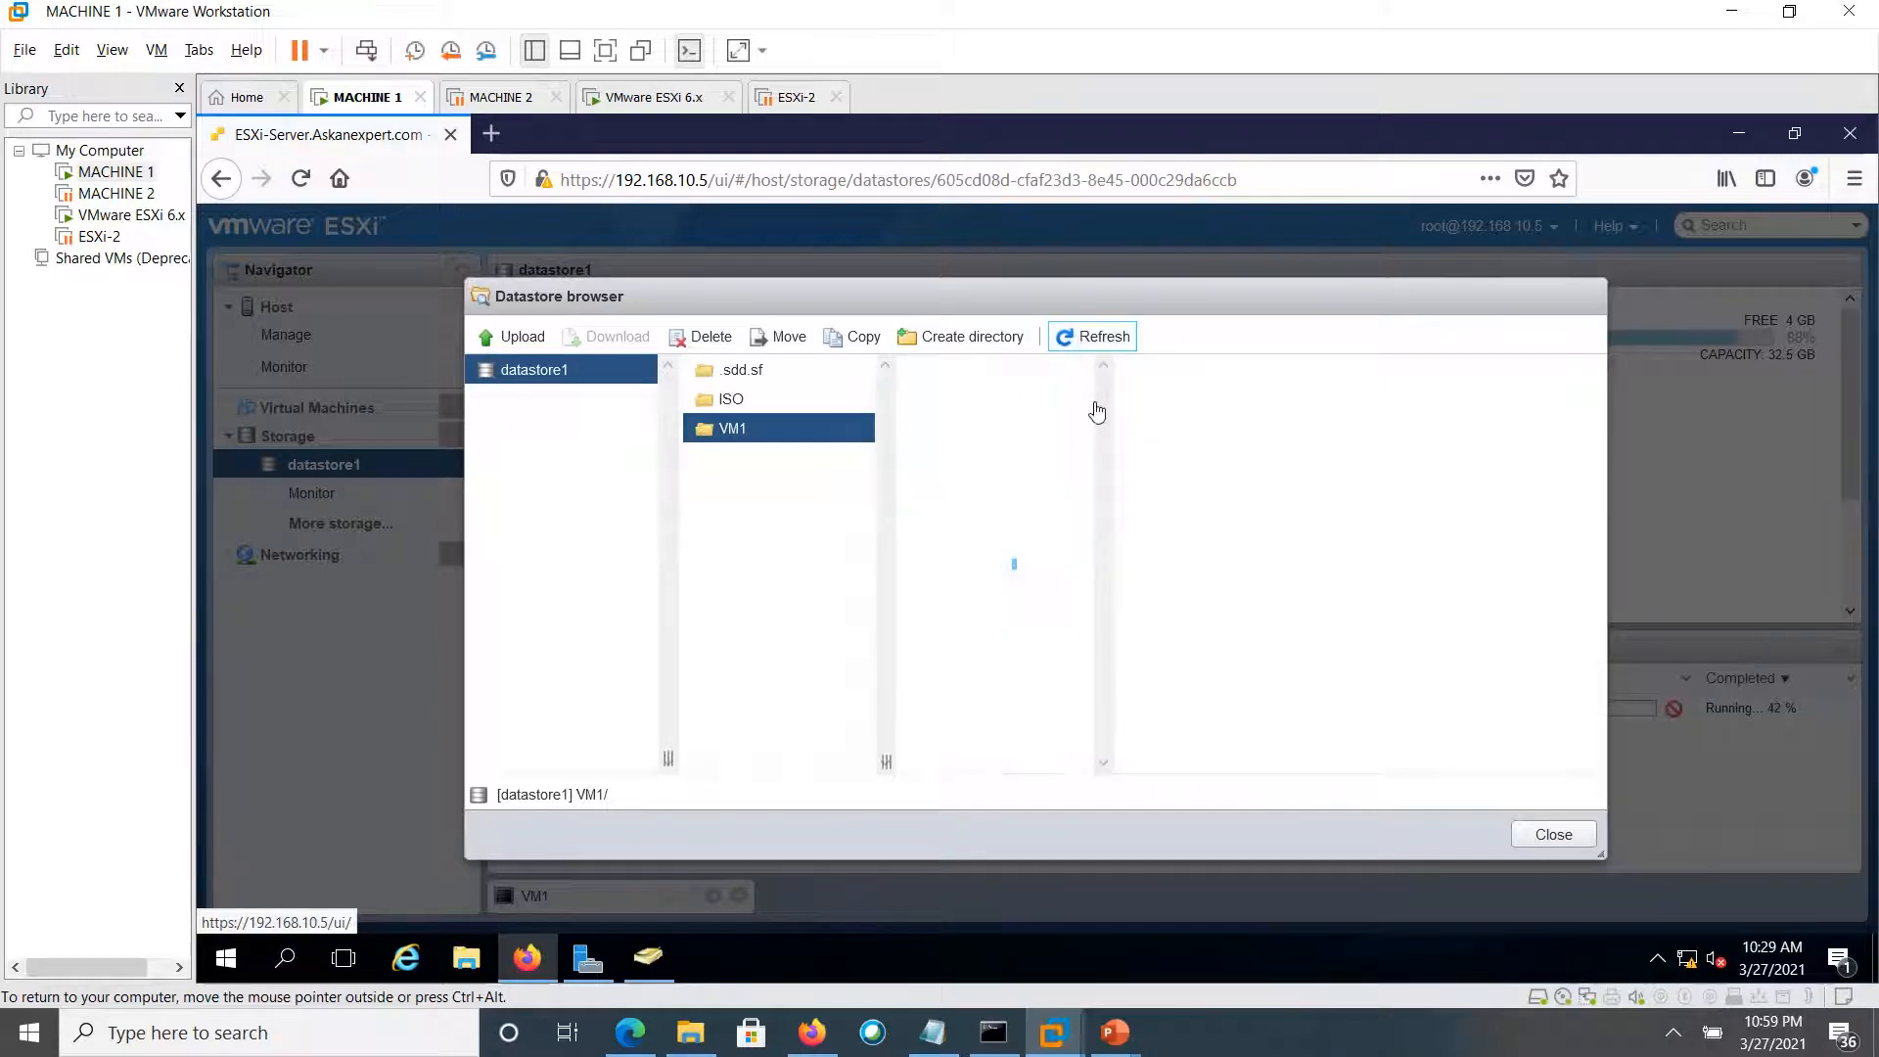
{"action": "left_click", "coordinate": [1062, 491]}
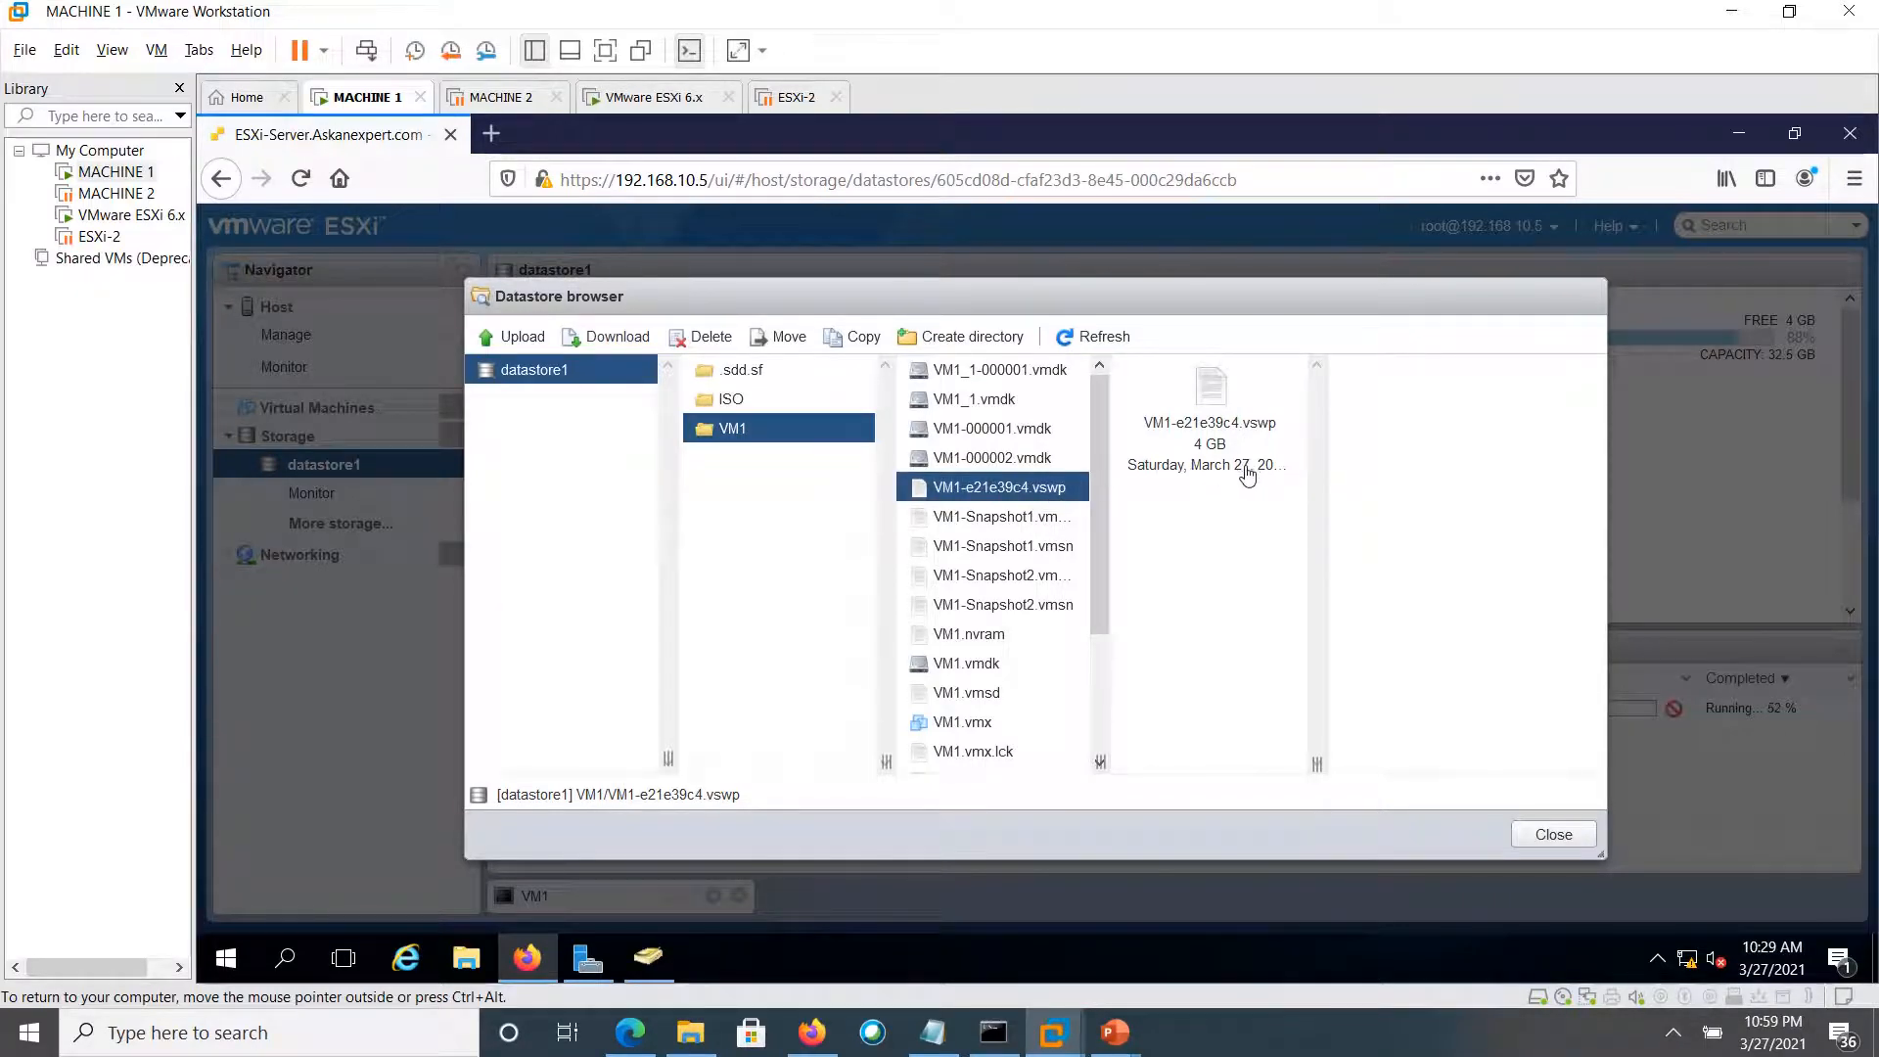
{"action": "left_click", "coordinate": [1037, 526]}
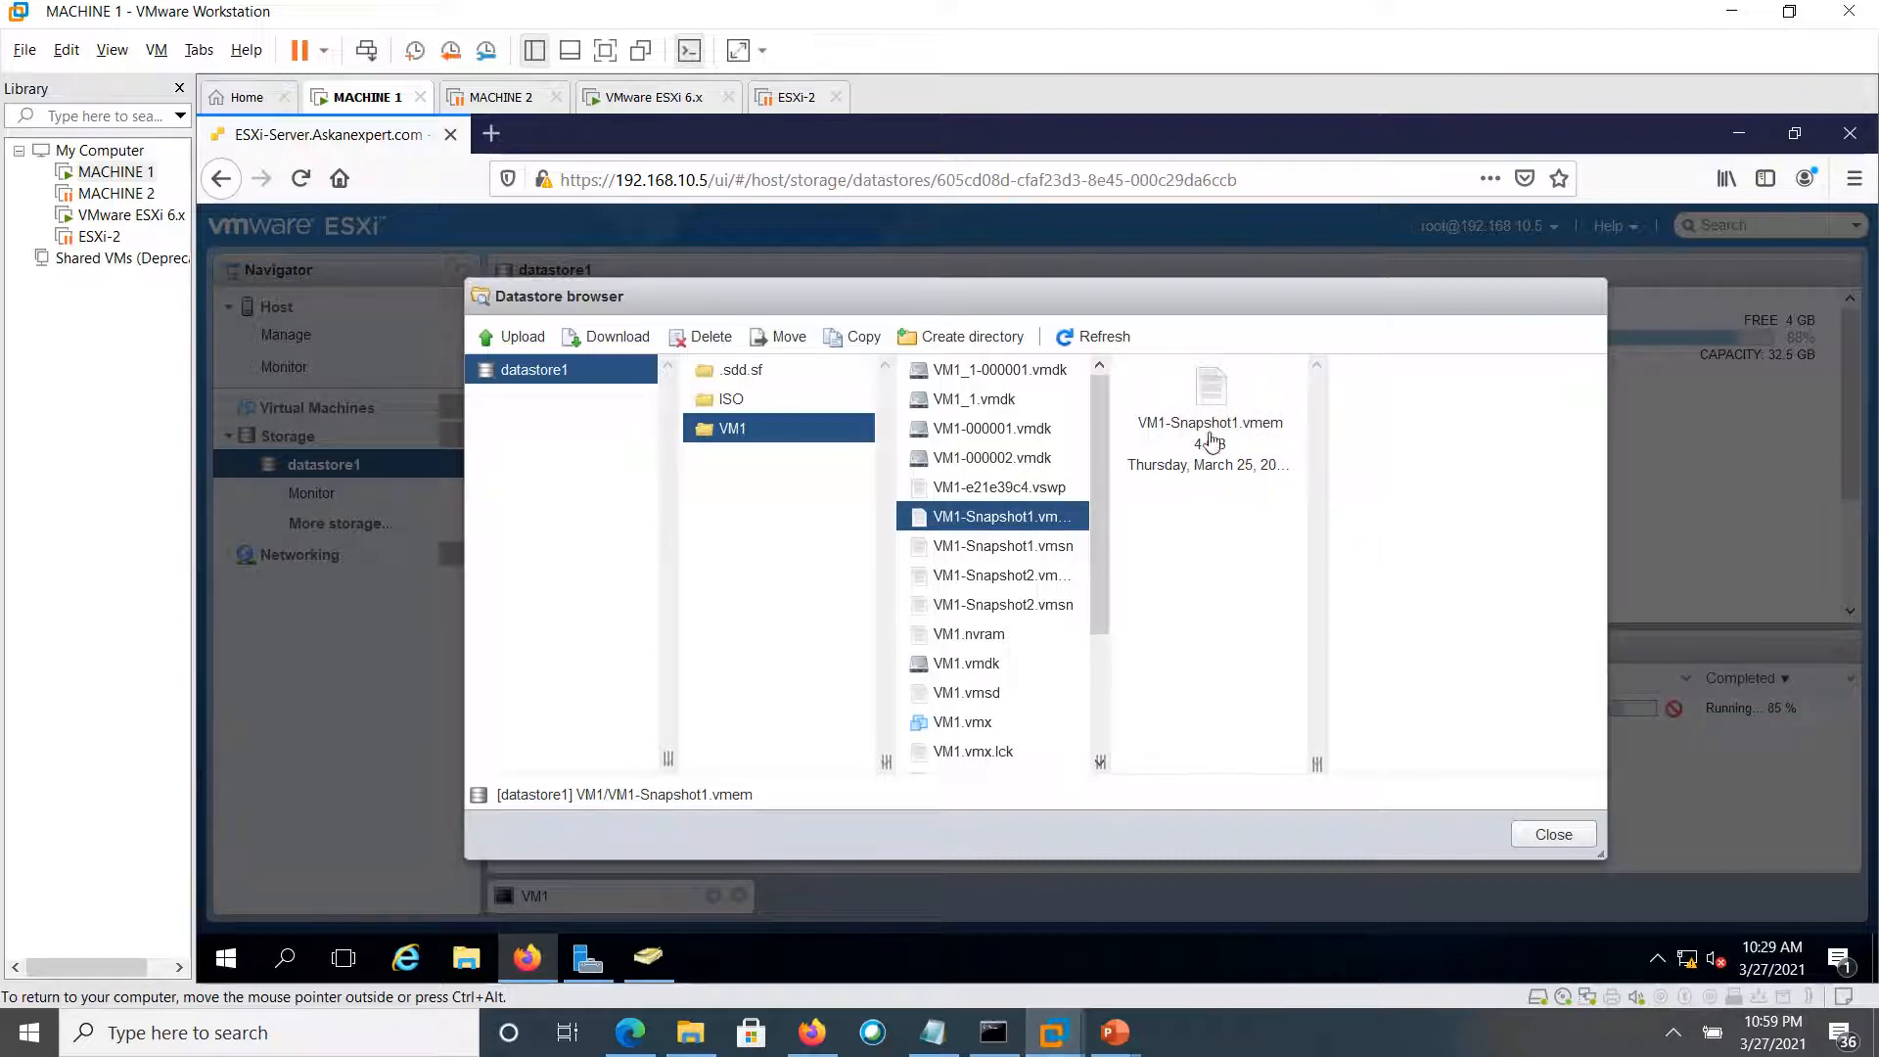
{"action": "left_click_drag", "start_coordinate": [1190, 448], "coordinate": [1235, 451]}
{"action": "left_click", "coordinate": [1270, 432]}
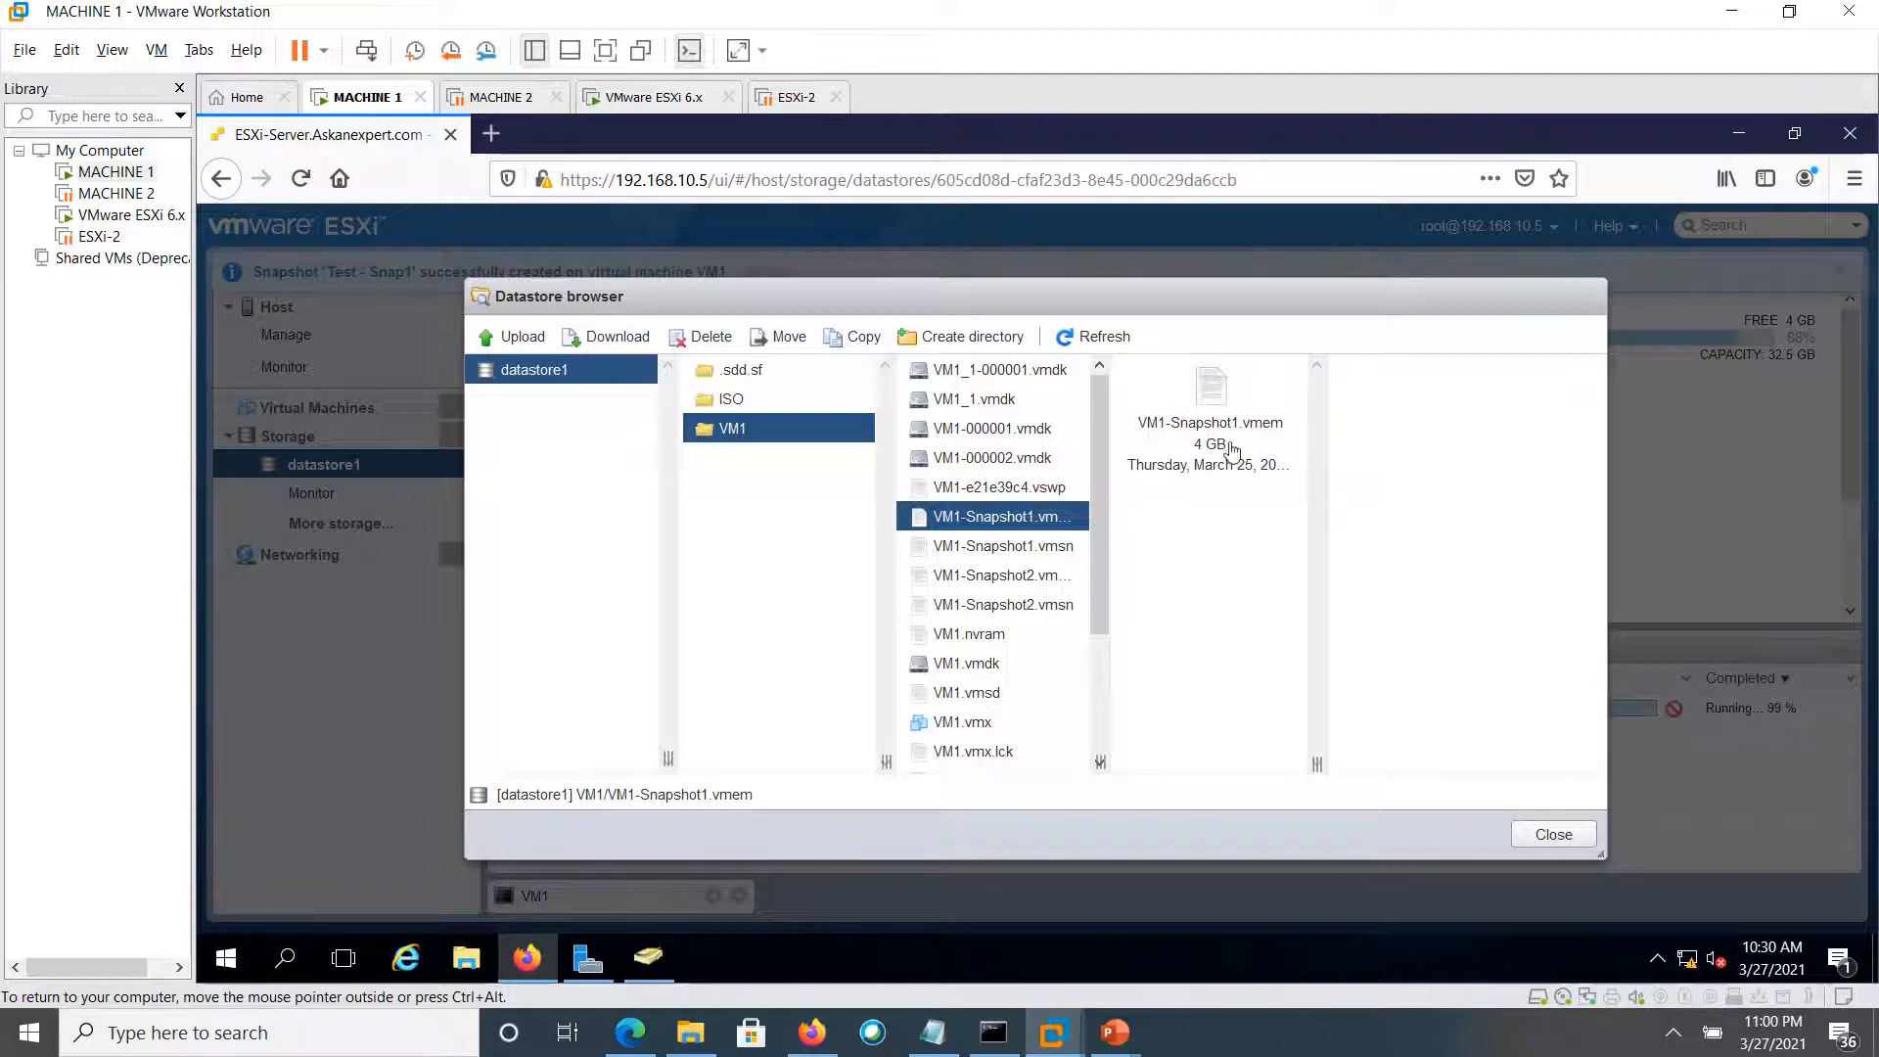
Leave the datastore browser, return to Virtual Machines, and select the VM1 row
{"action": "left_click", "coordinate": [1543, 835]}
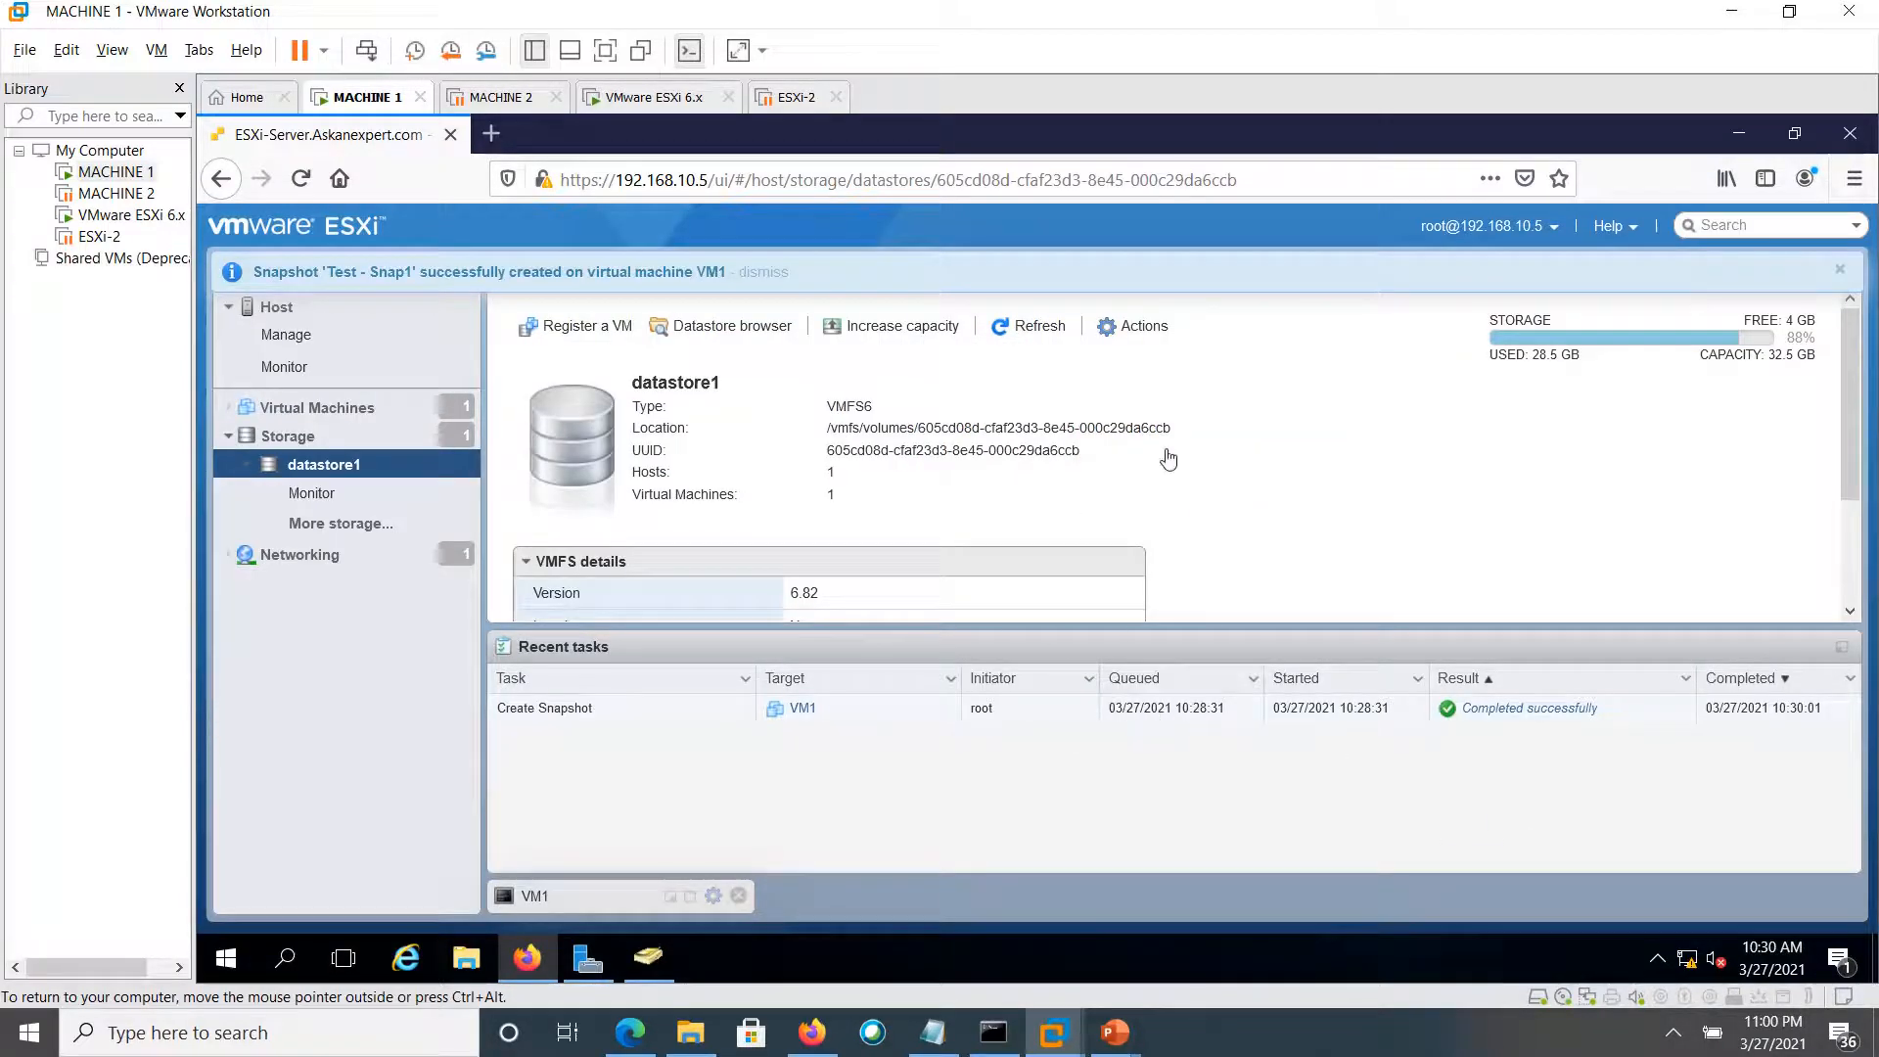
{"action": "left_click", "coordinate": [1131, 333]}
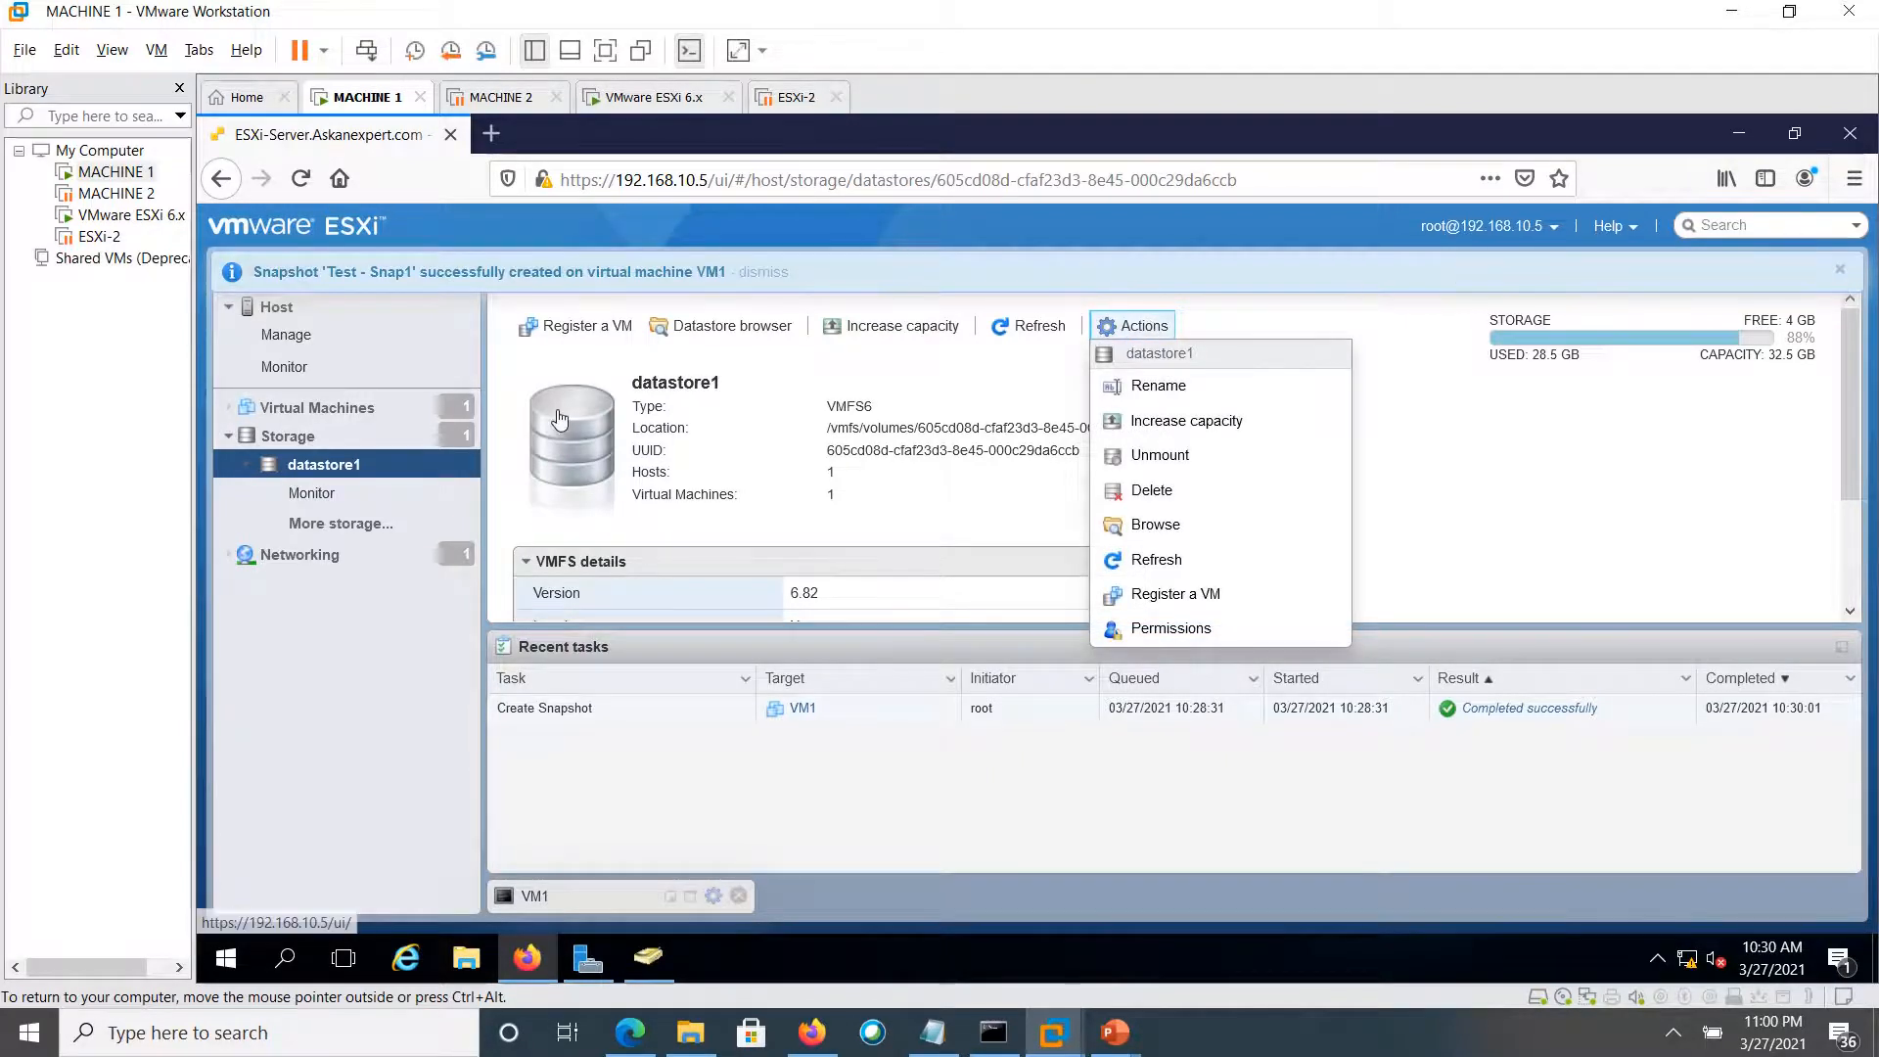
{"action": "left_click", "coordinate": [311, 407]}
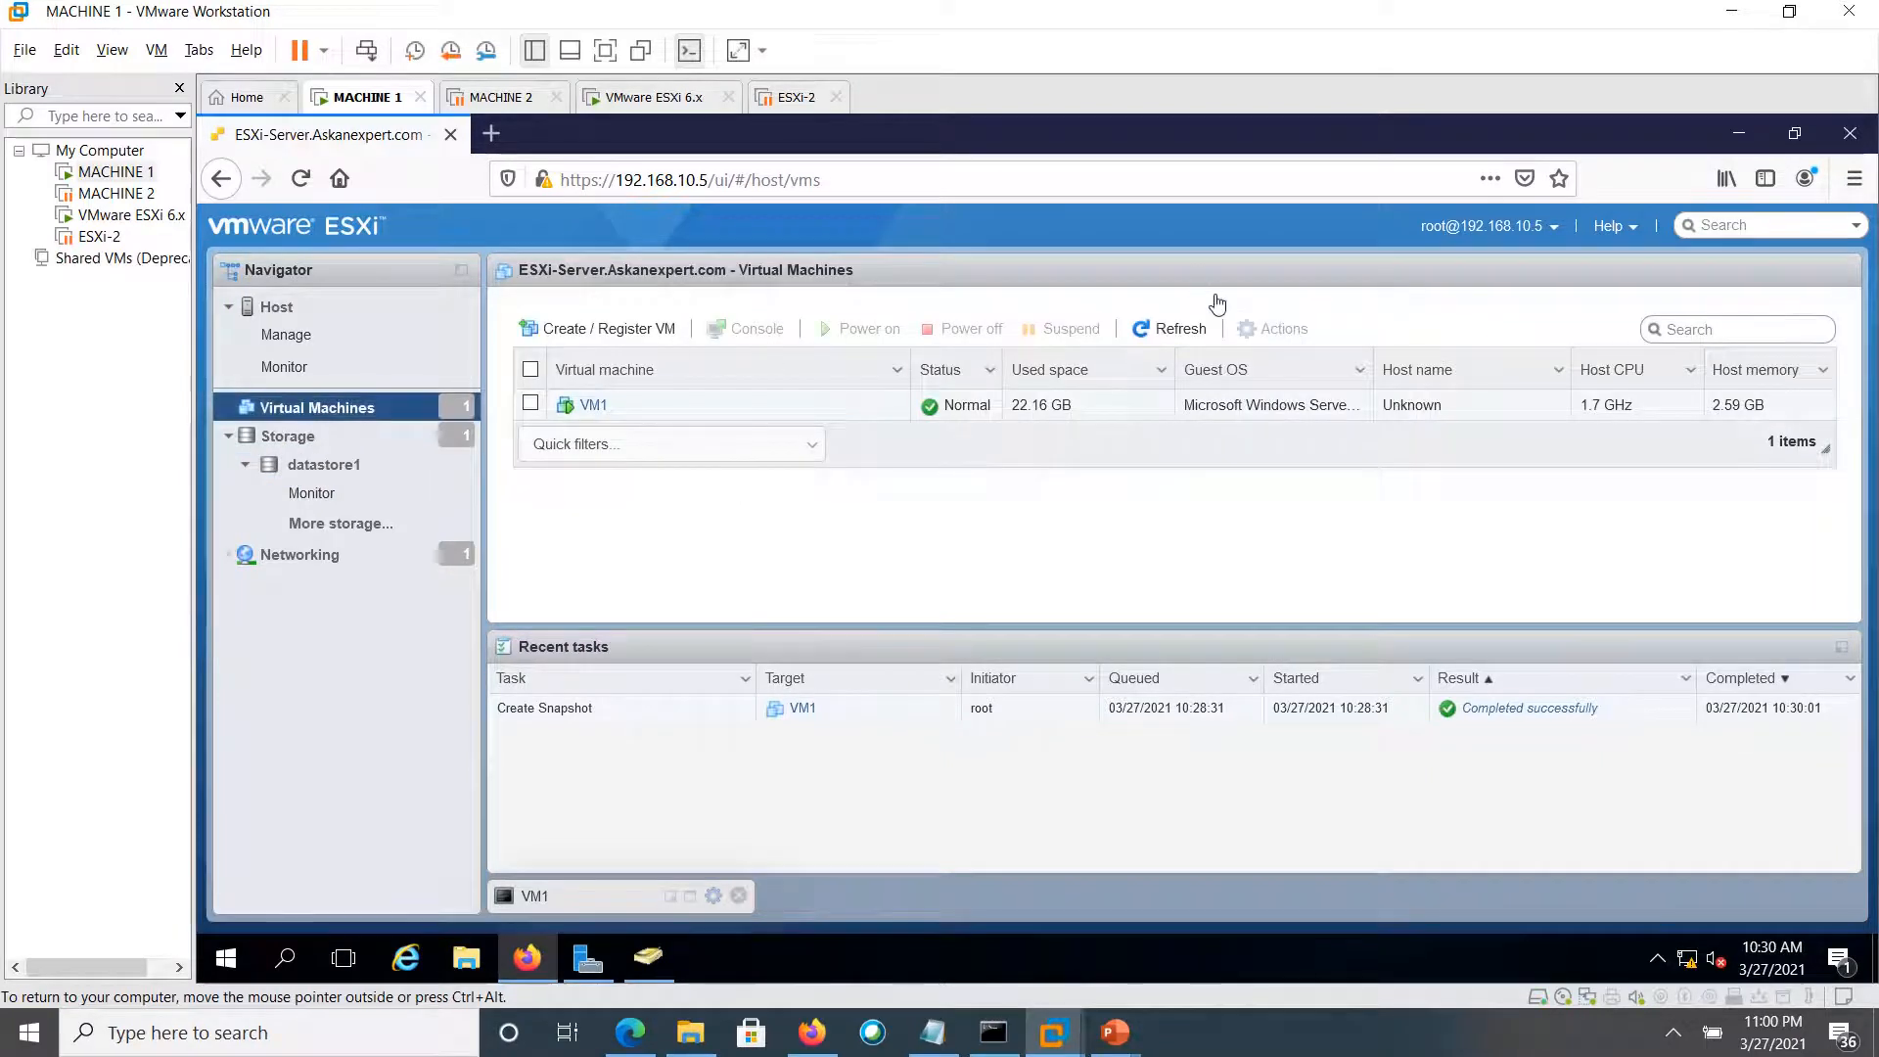
{"action": "left_click", "coordinate": [528, 405]}
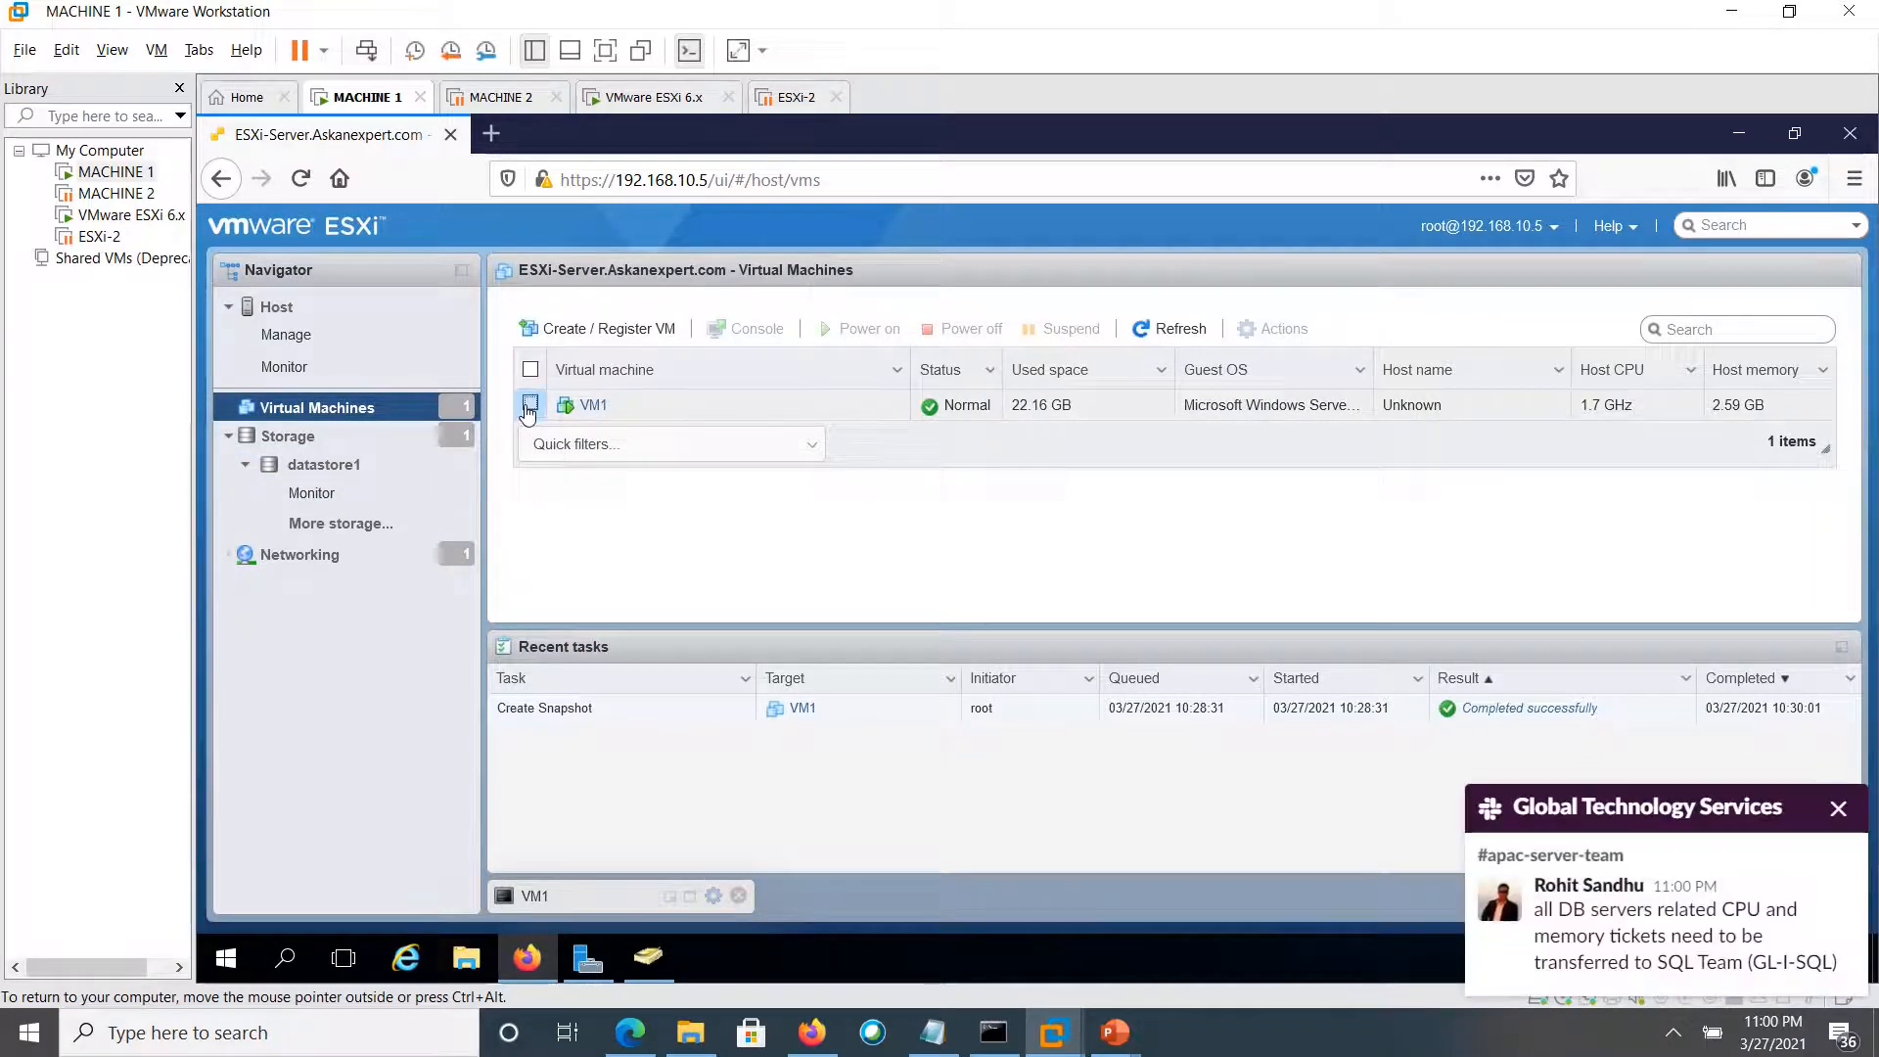
{"action": "left_click", "coordinate": [1838, 811]}
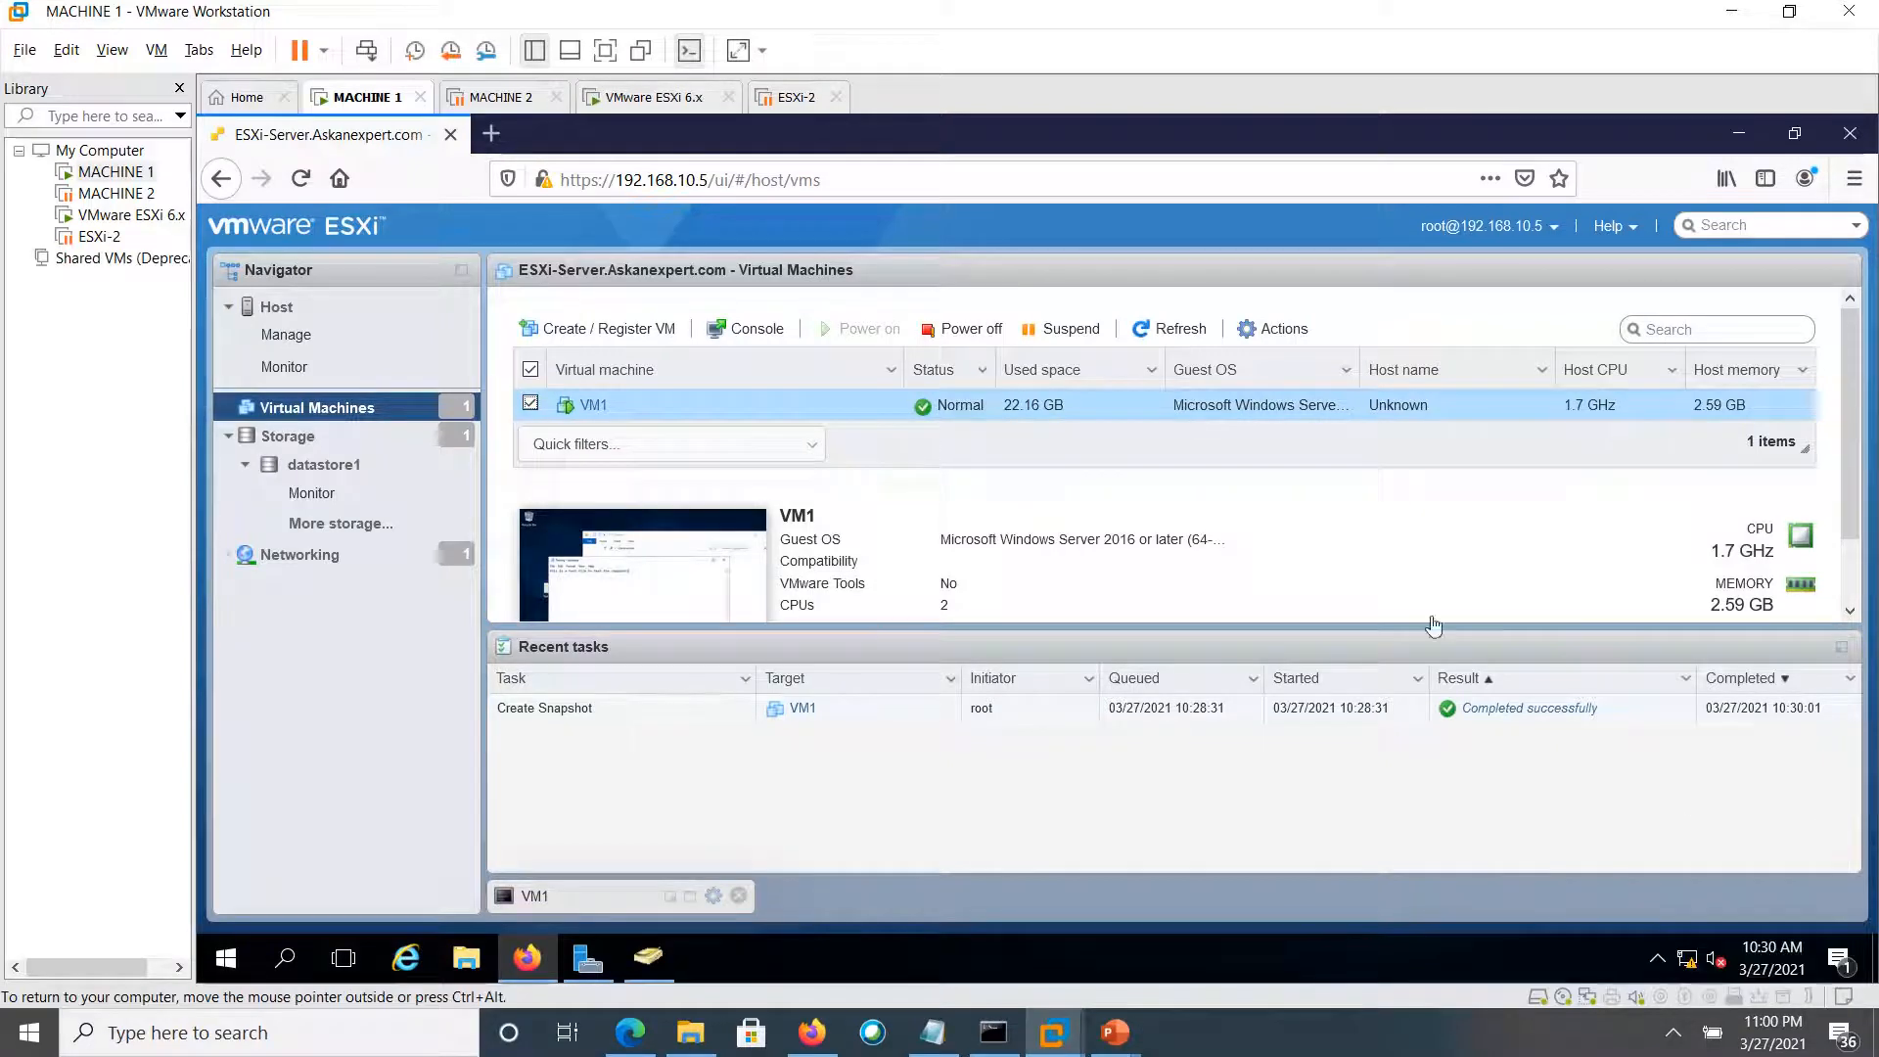
Open VM1's Actions menu and look through its Snapshots and Guest OS submenus
{"action": "left_click", "coordinate": [1267, 332]}
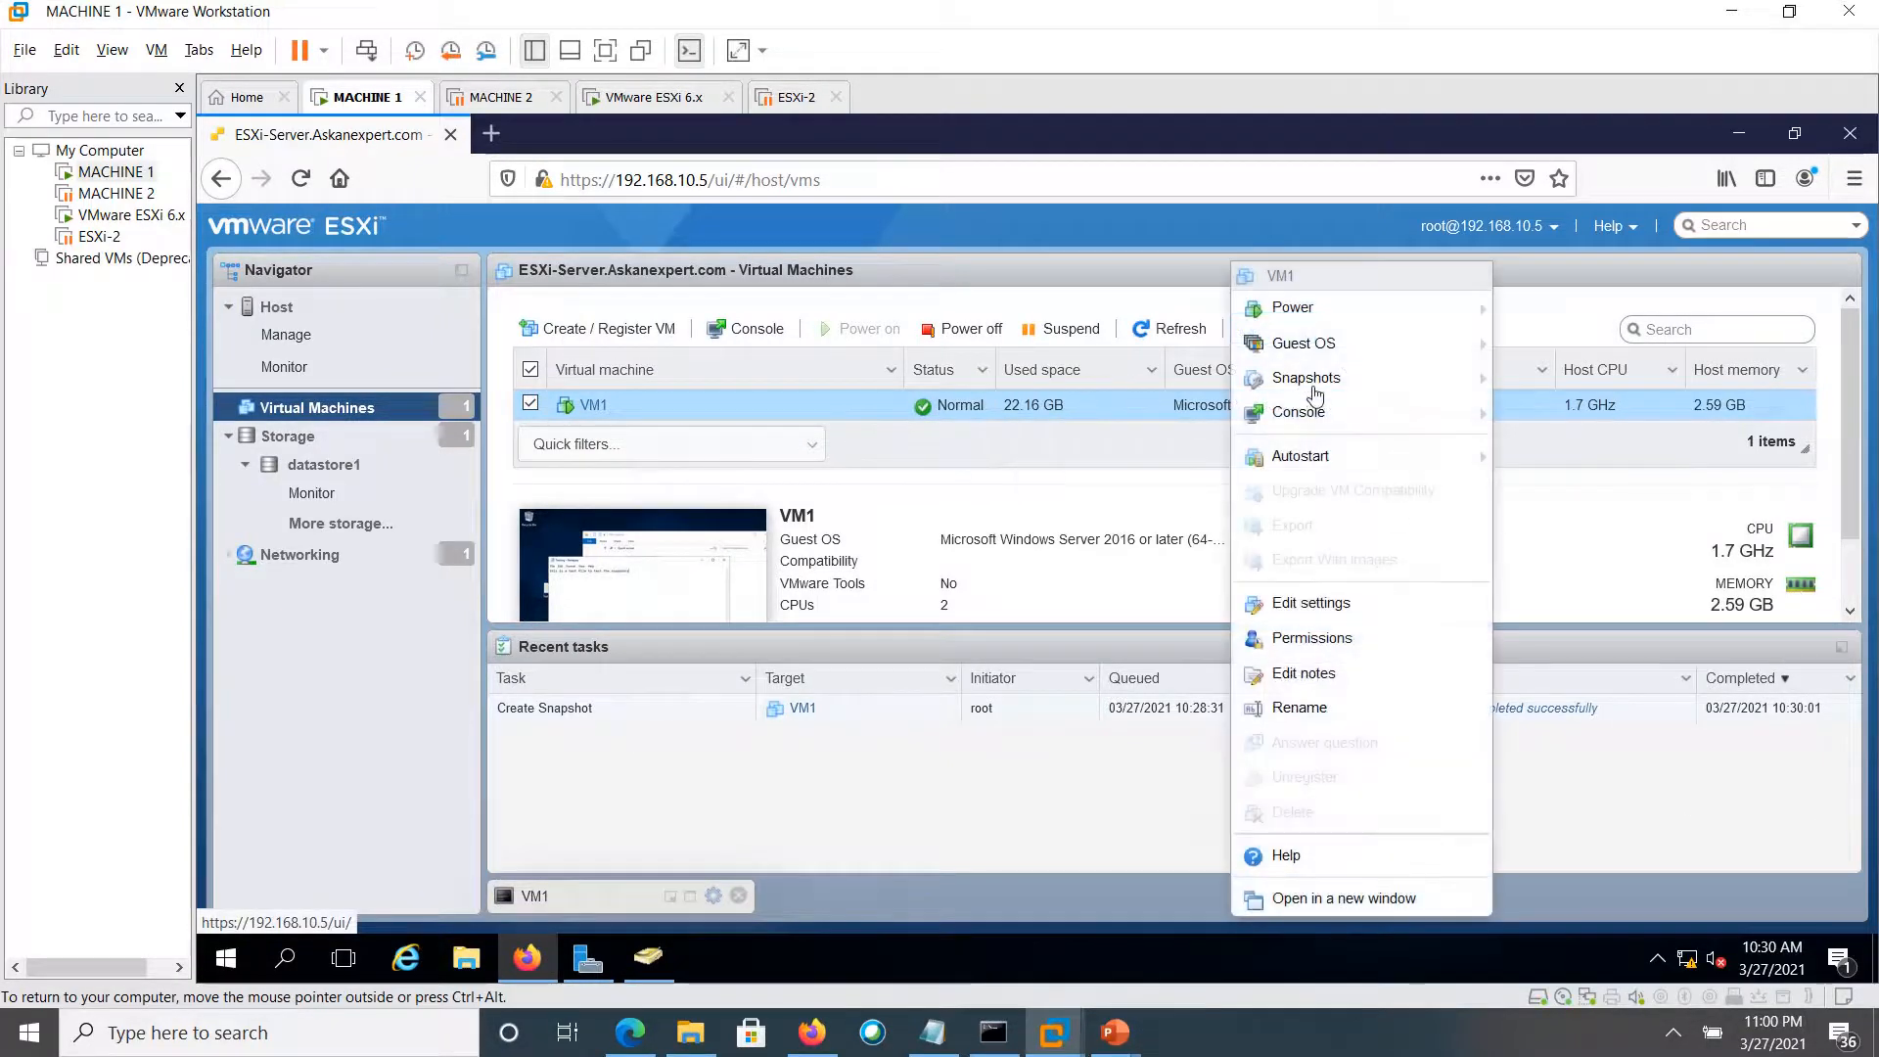
{"action": "mouse_move", "coordinate": [1313, 390]}
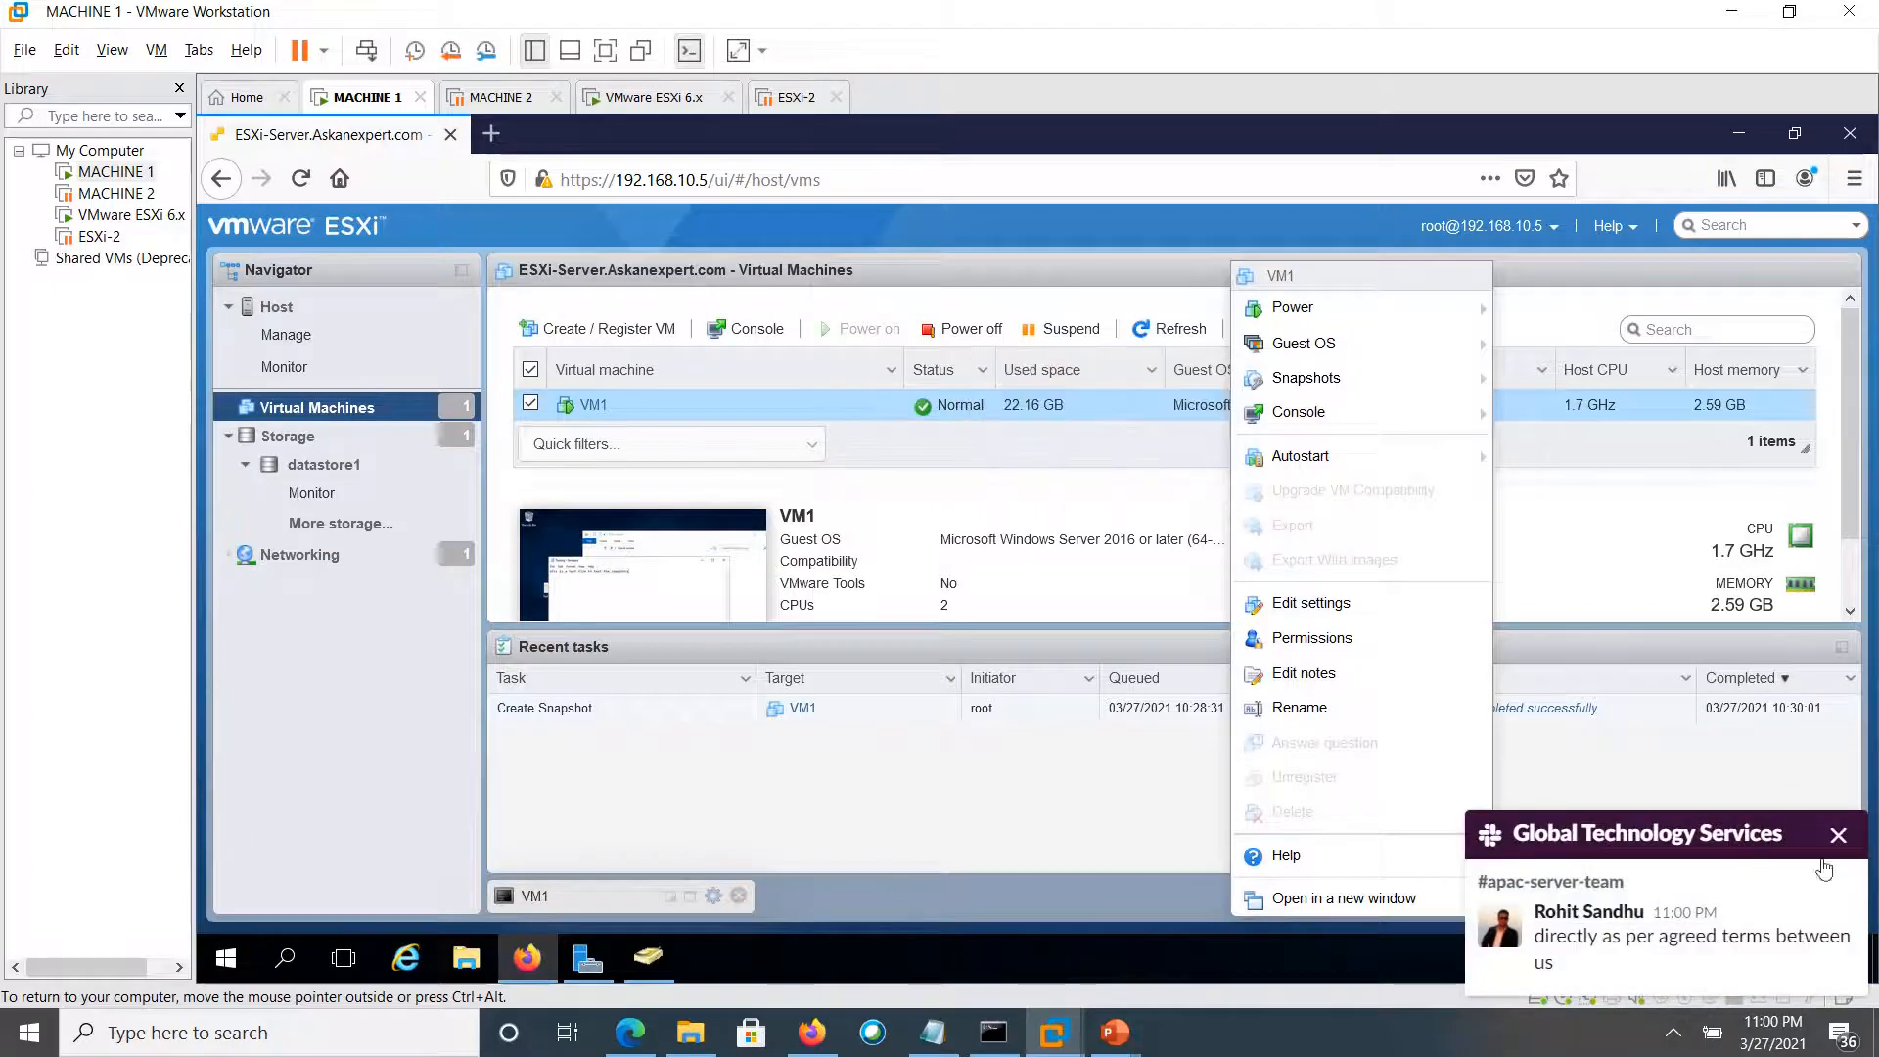
{"action": "left_click", "coordinate": [1838, 834]}
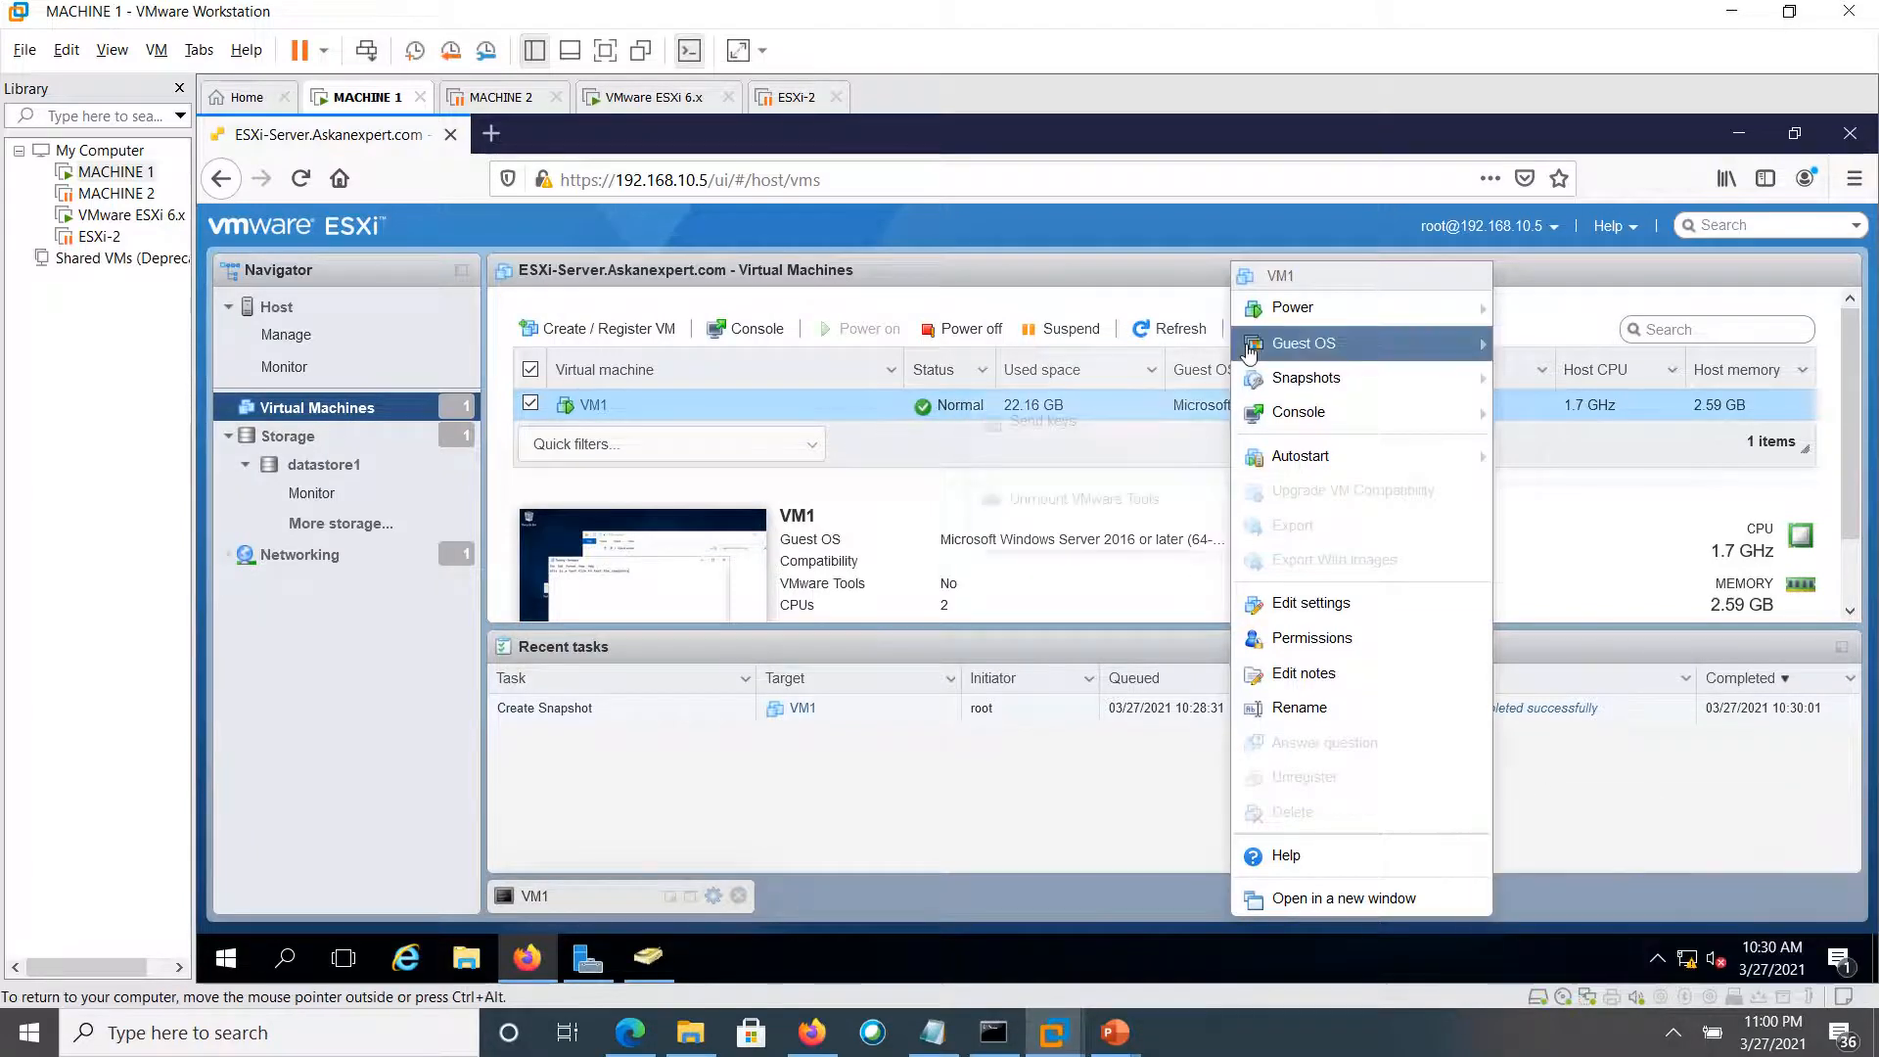
{"action": "mouse_move", "coordinate": [1254, 350]}
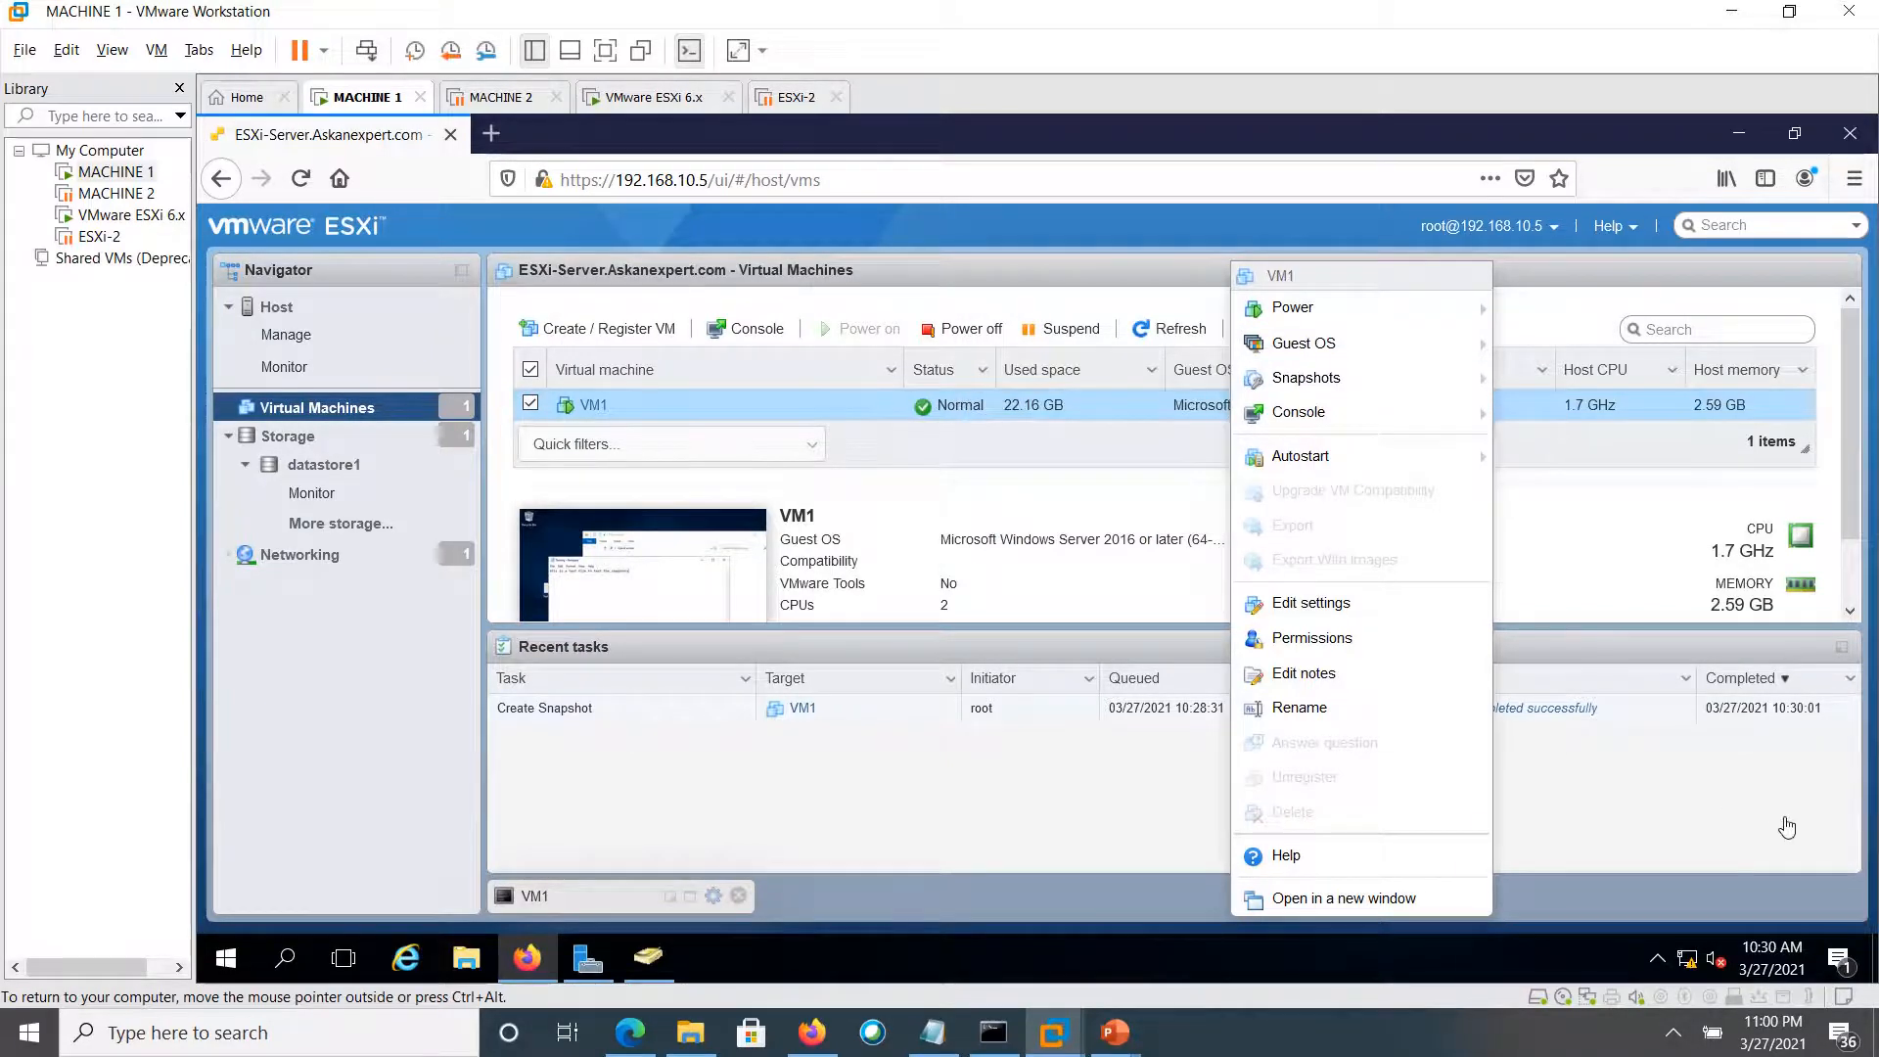
{"action": "left_click", "coordinate": [1840, 863]}
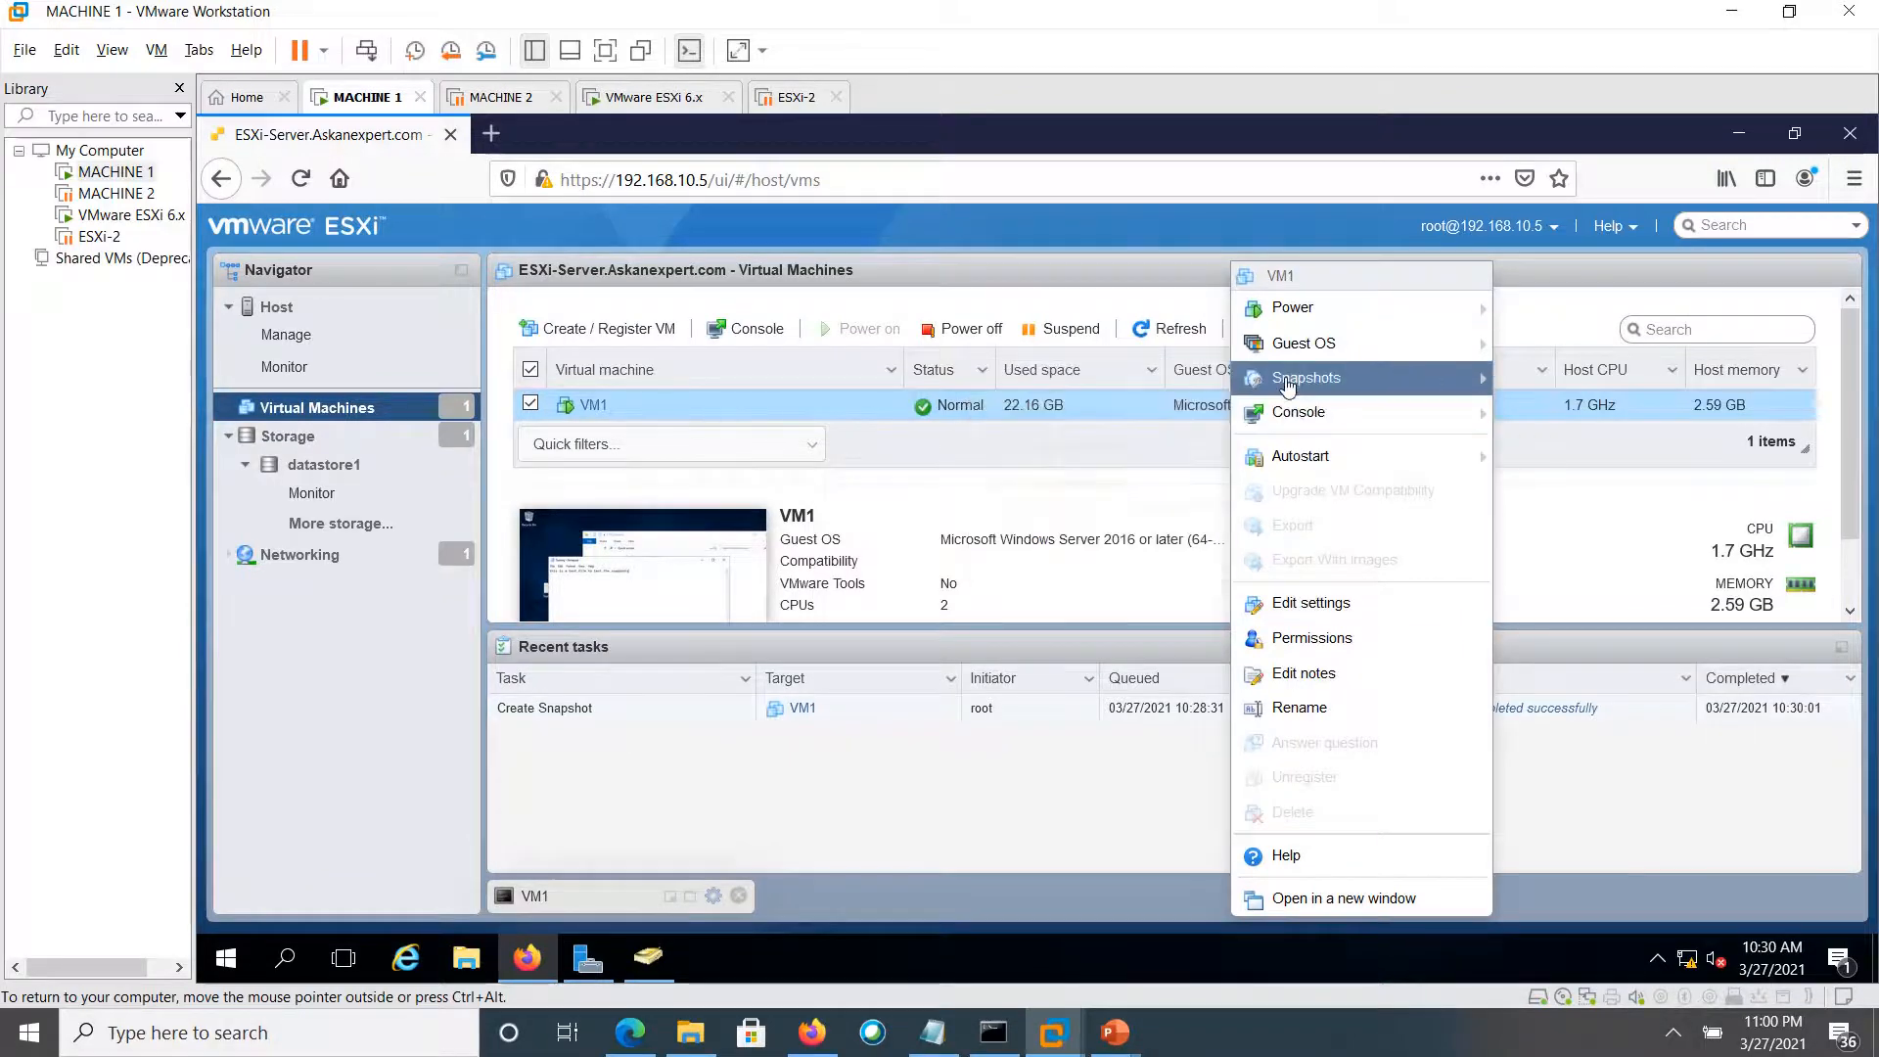
{"action": "mouse_move", "coordinate": [1288, 386]}
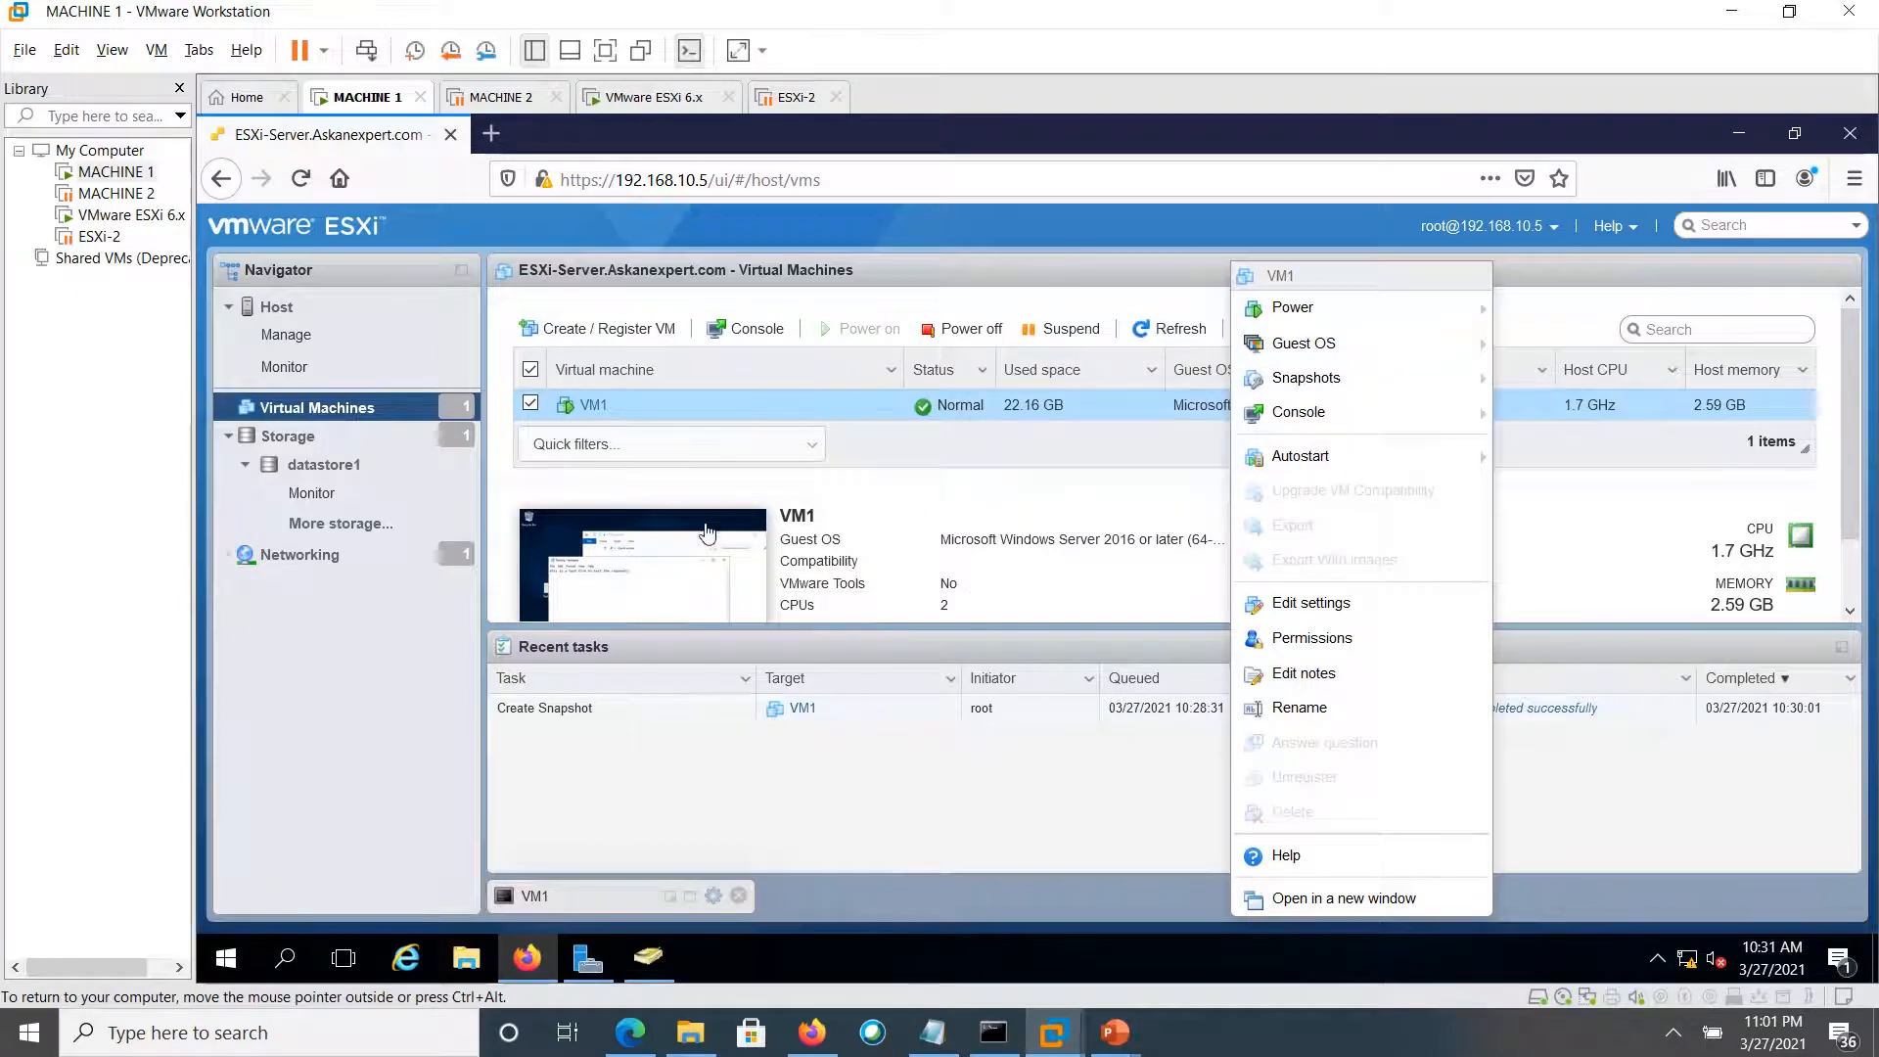
In VM1's console, replace the Testing note's text with 'New snap' and save it
{"action": "left_click", "coordinate": [681, 565]}
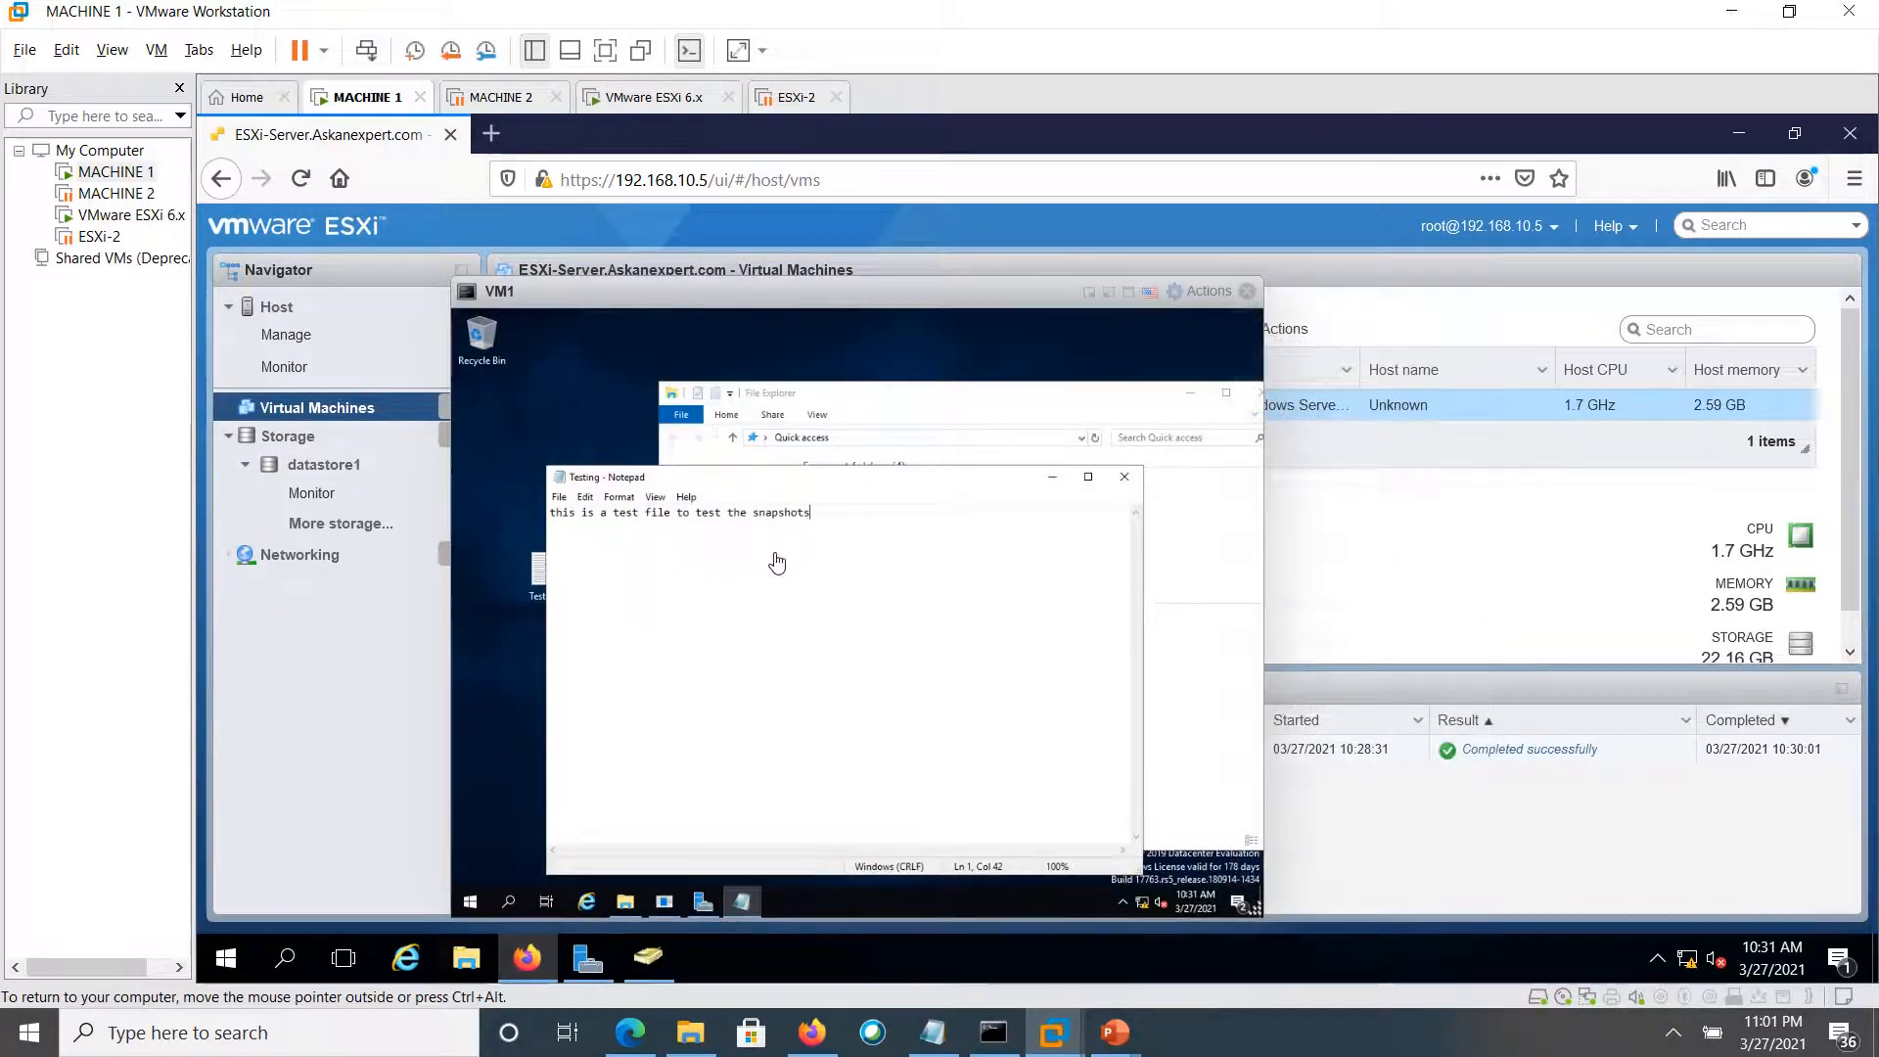
{"action": "key", "text": "ctrl+a"}
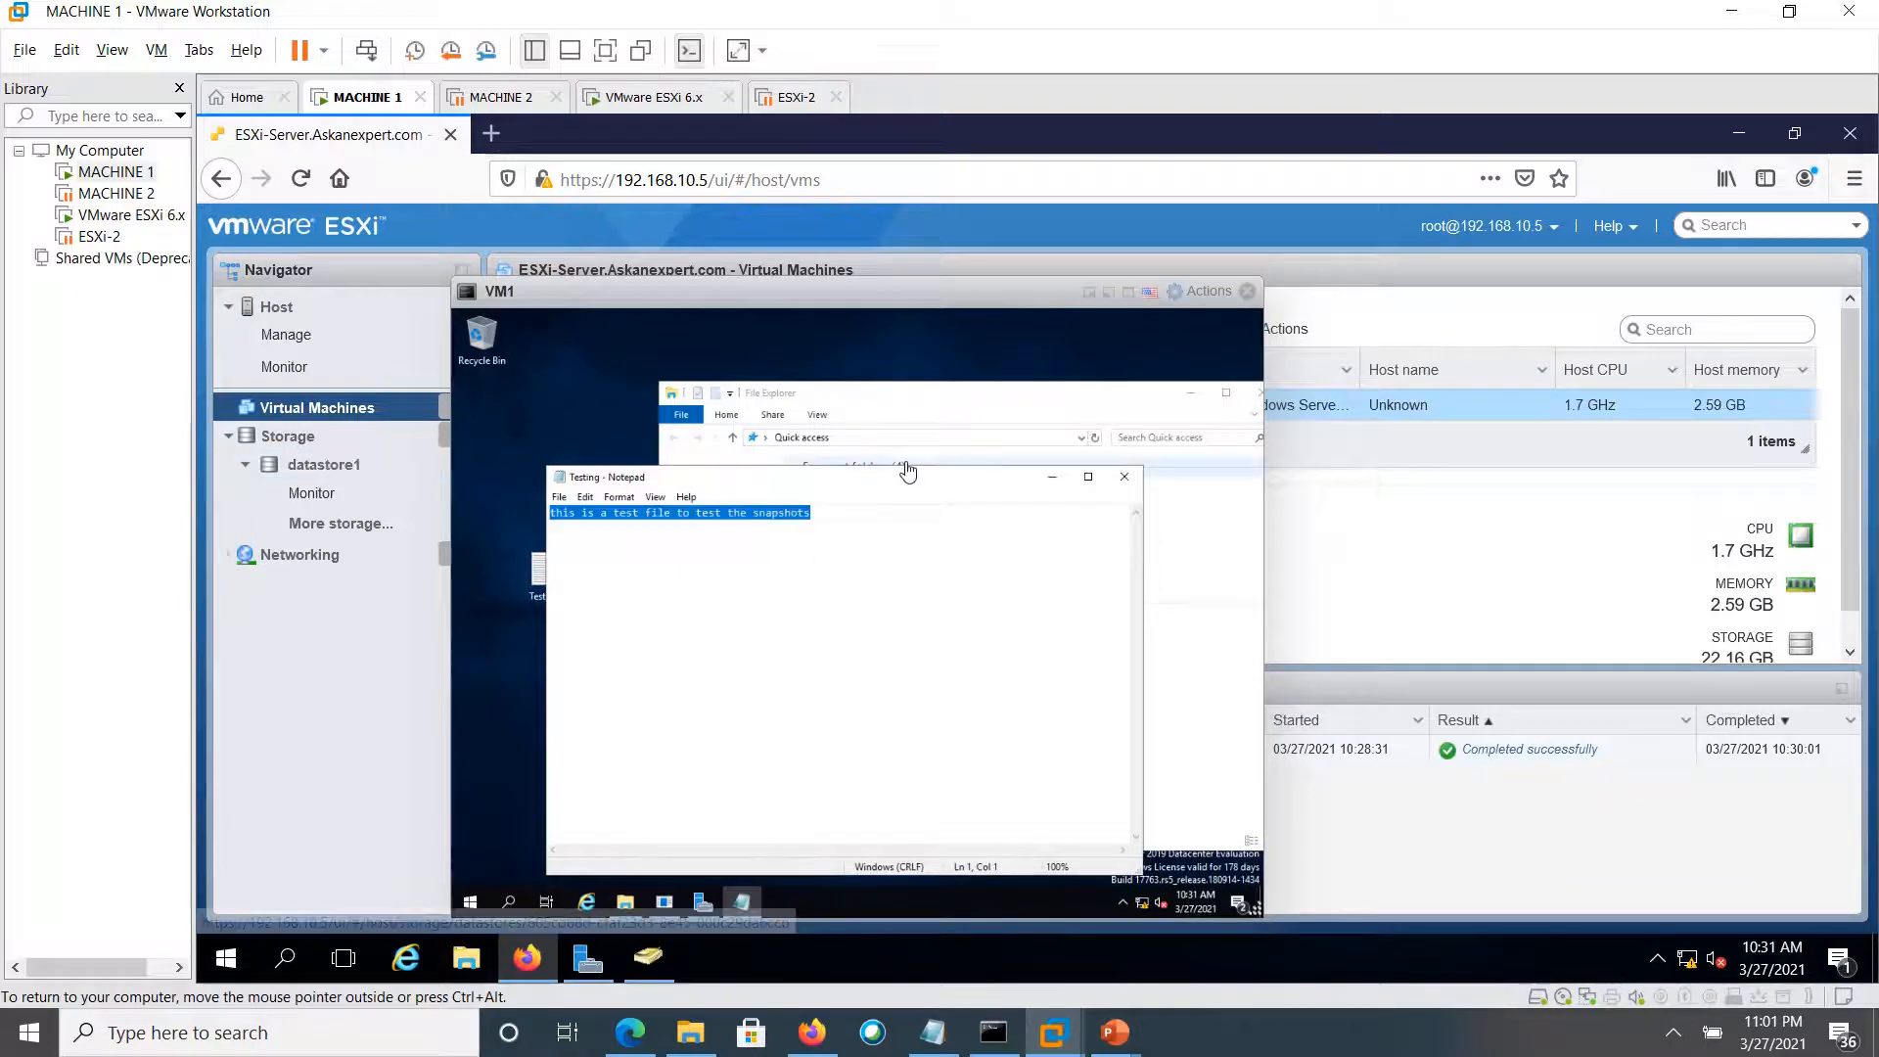
{"action": "type", "text": "Ne"}
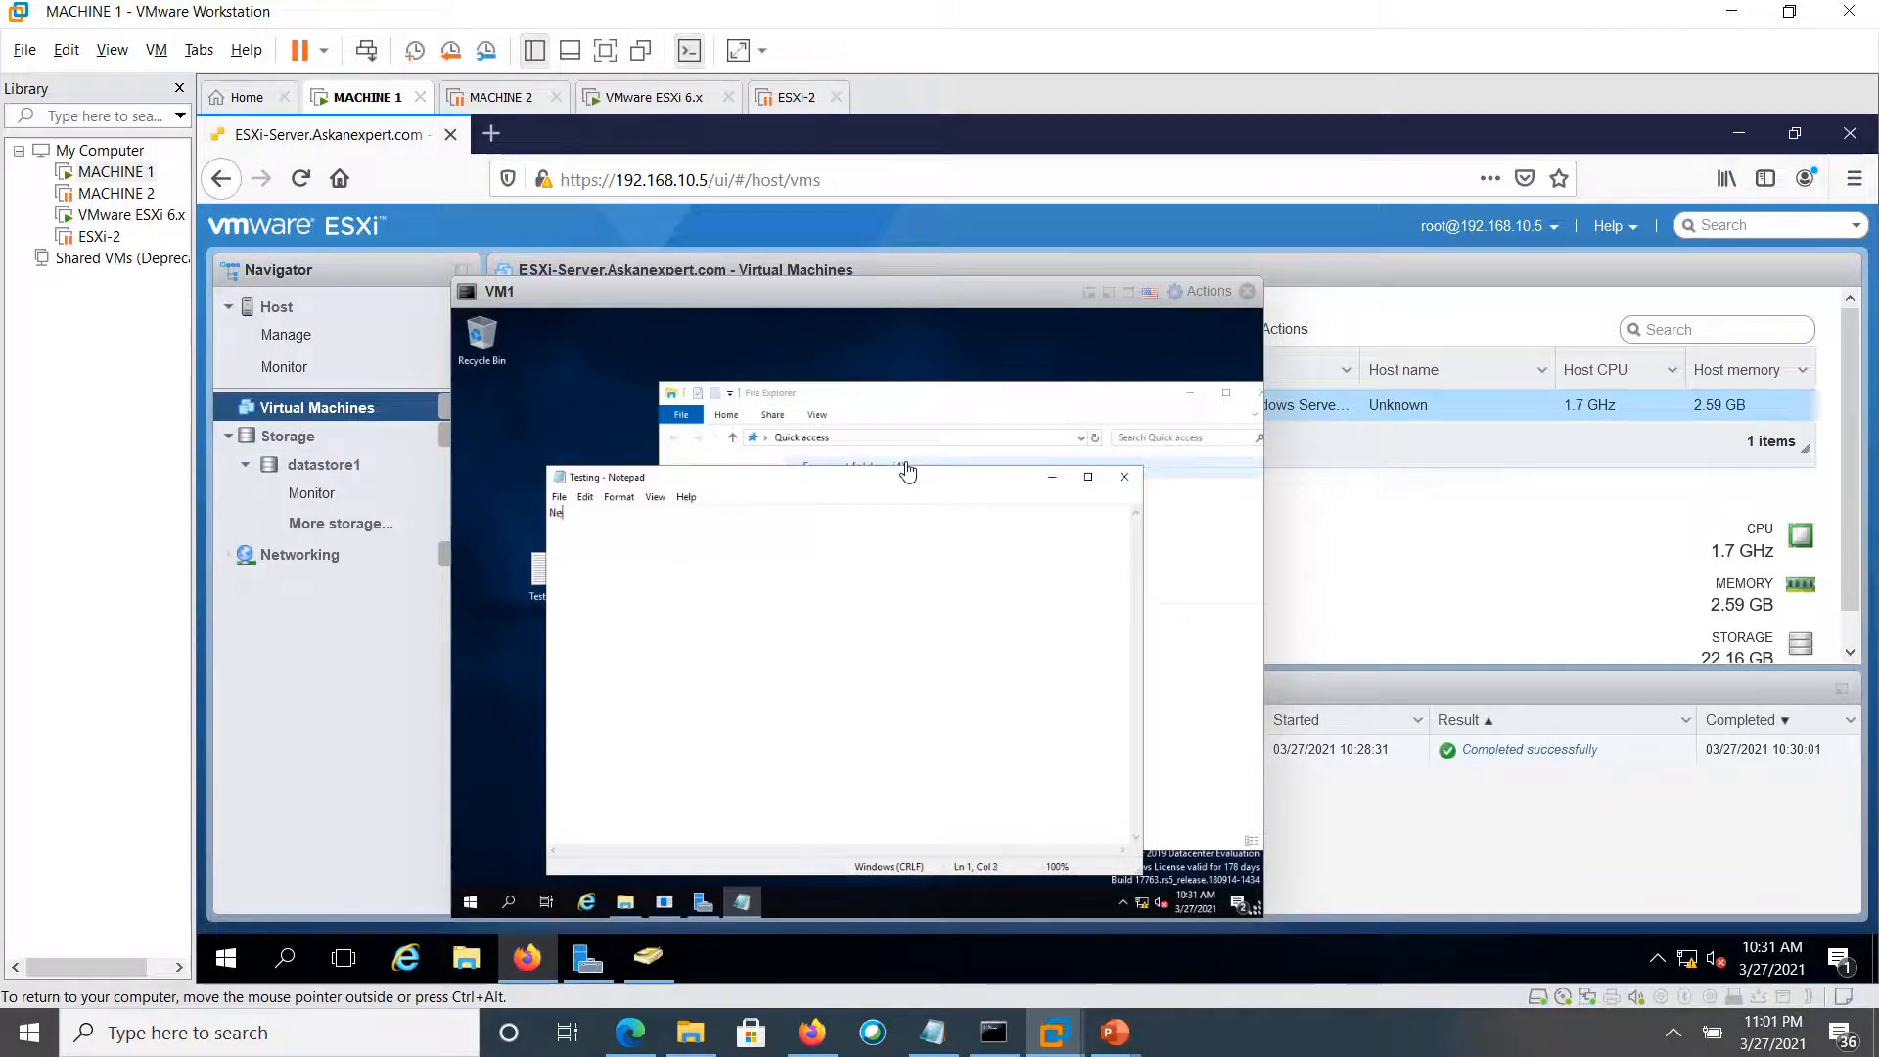
{"action": "type", "text": "w snapshot"}
{"action": "left_click", "coordinate": [1124, 489]}
{"action": "left_click", "coordinate": [826, 615]}
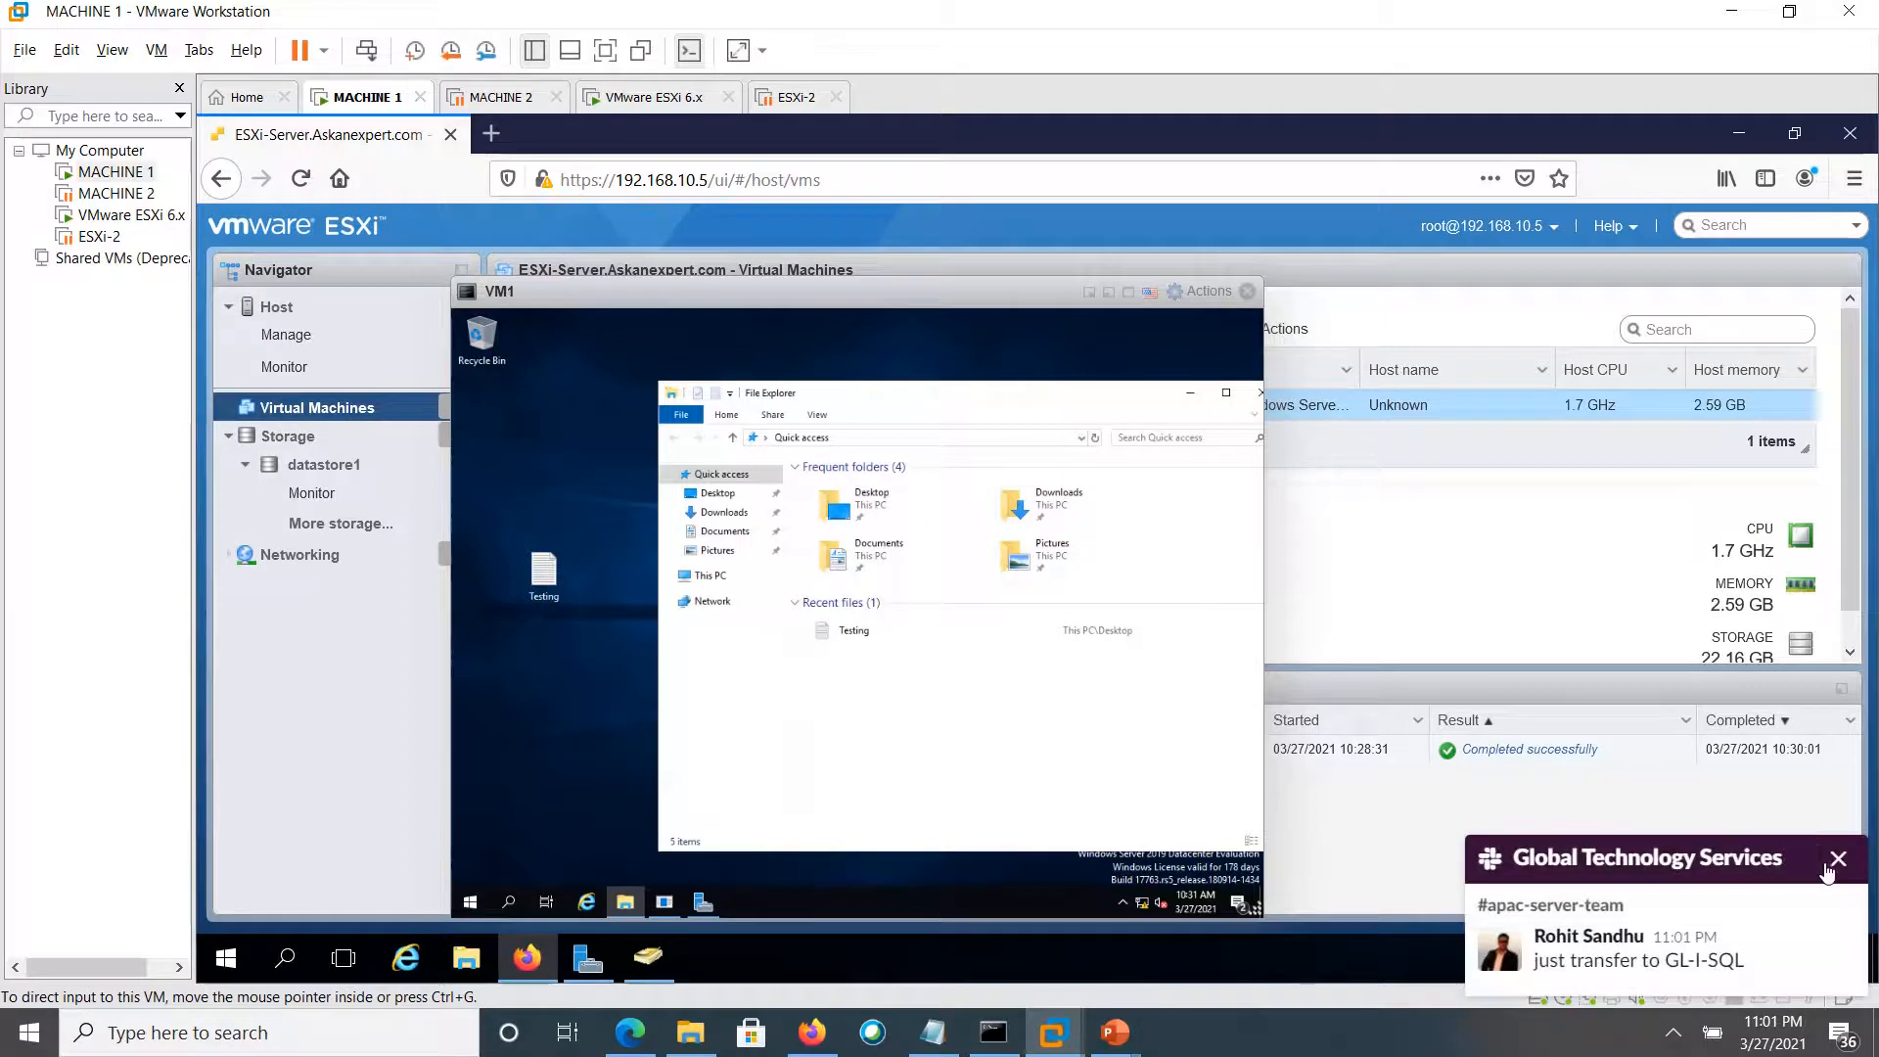
{"action": "left_click", "coordinate": [1827, 865]}
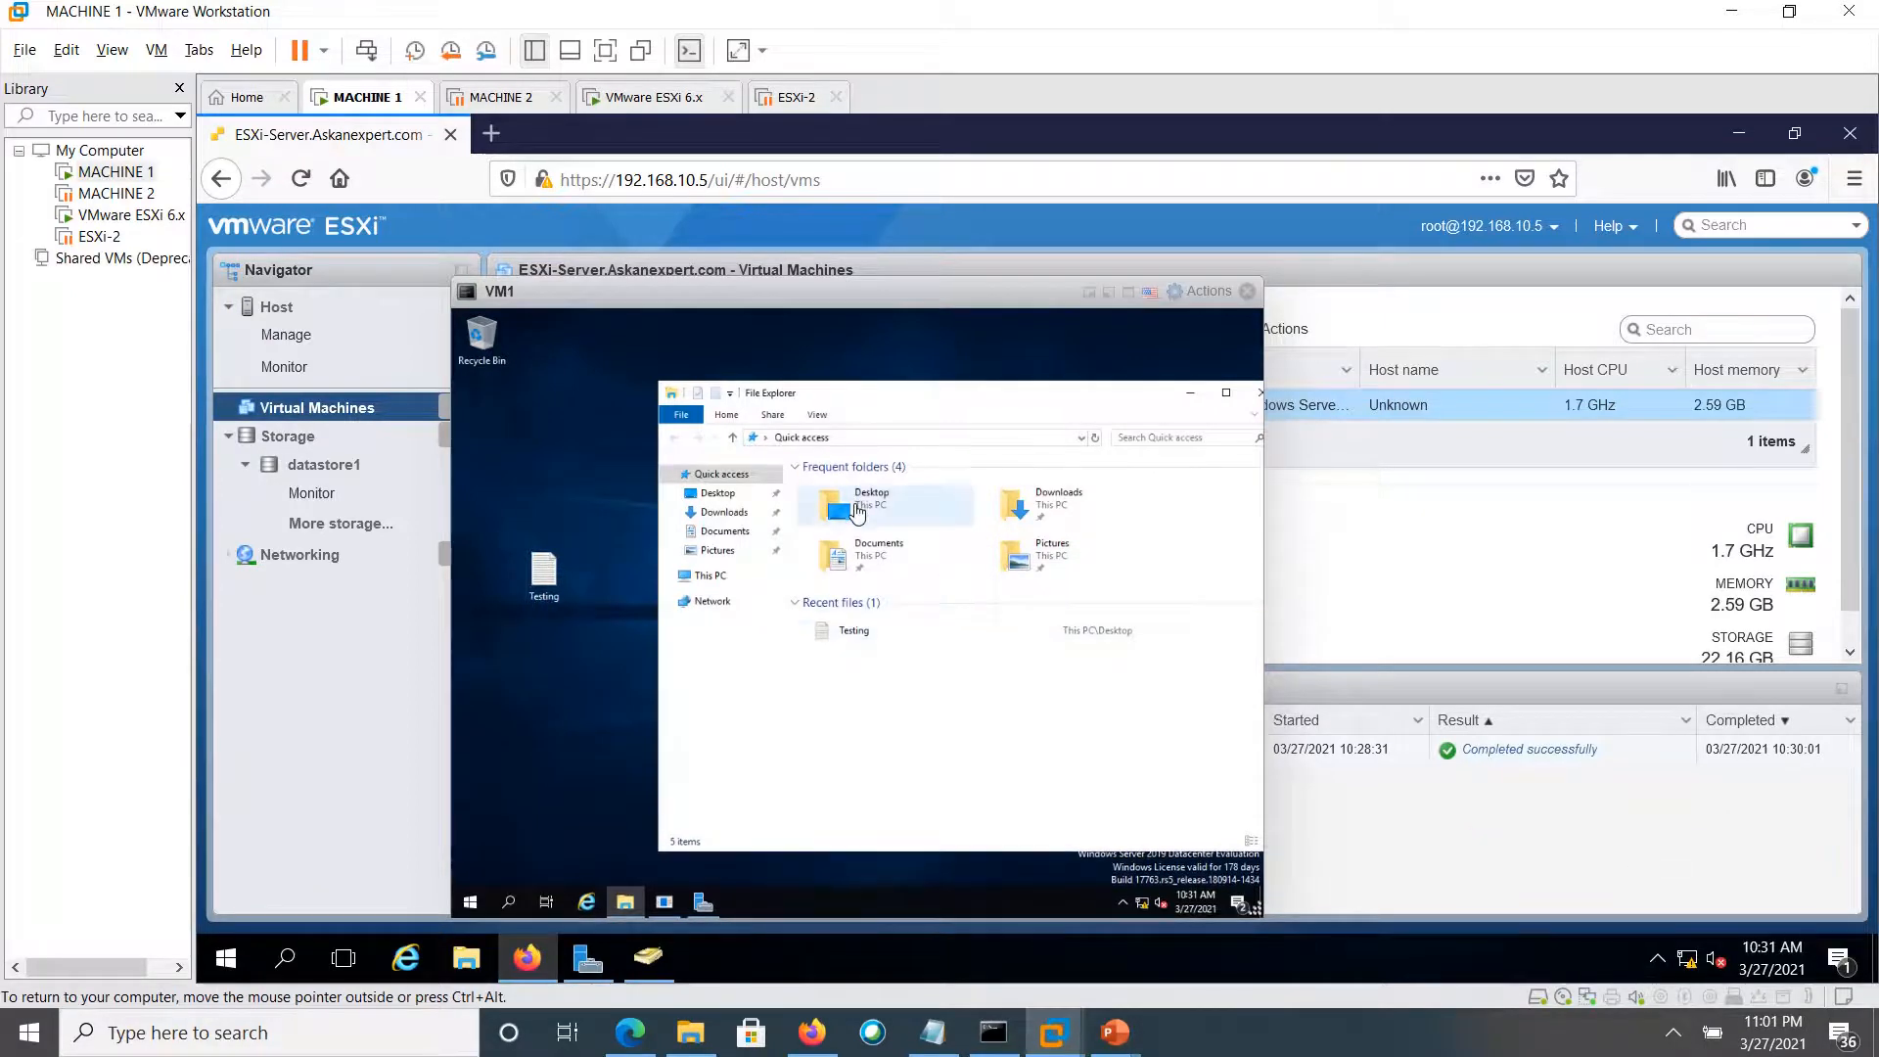
Open VM1's Desktop folder and delete the Testing file
{"action": "left_click", "coordinate": [857, 512]}
{"action": "double_click", "coordinate": [857, 511]}
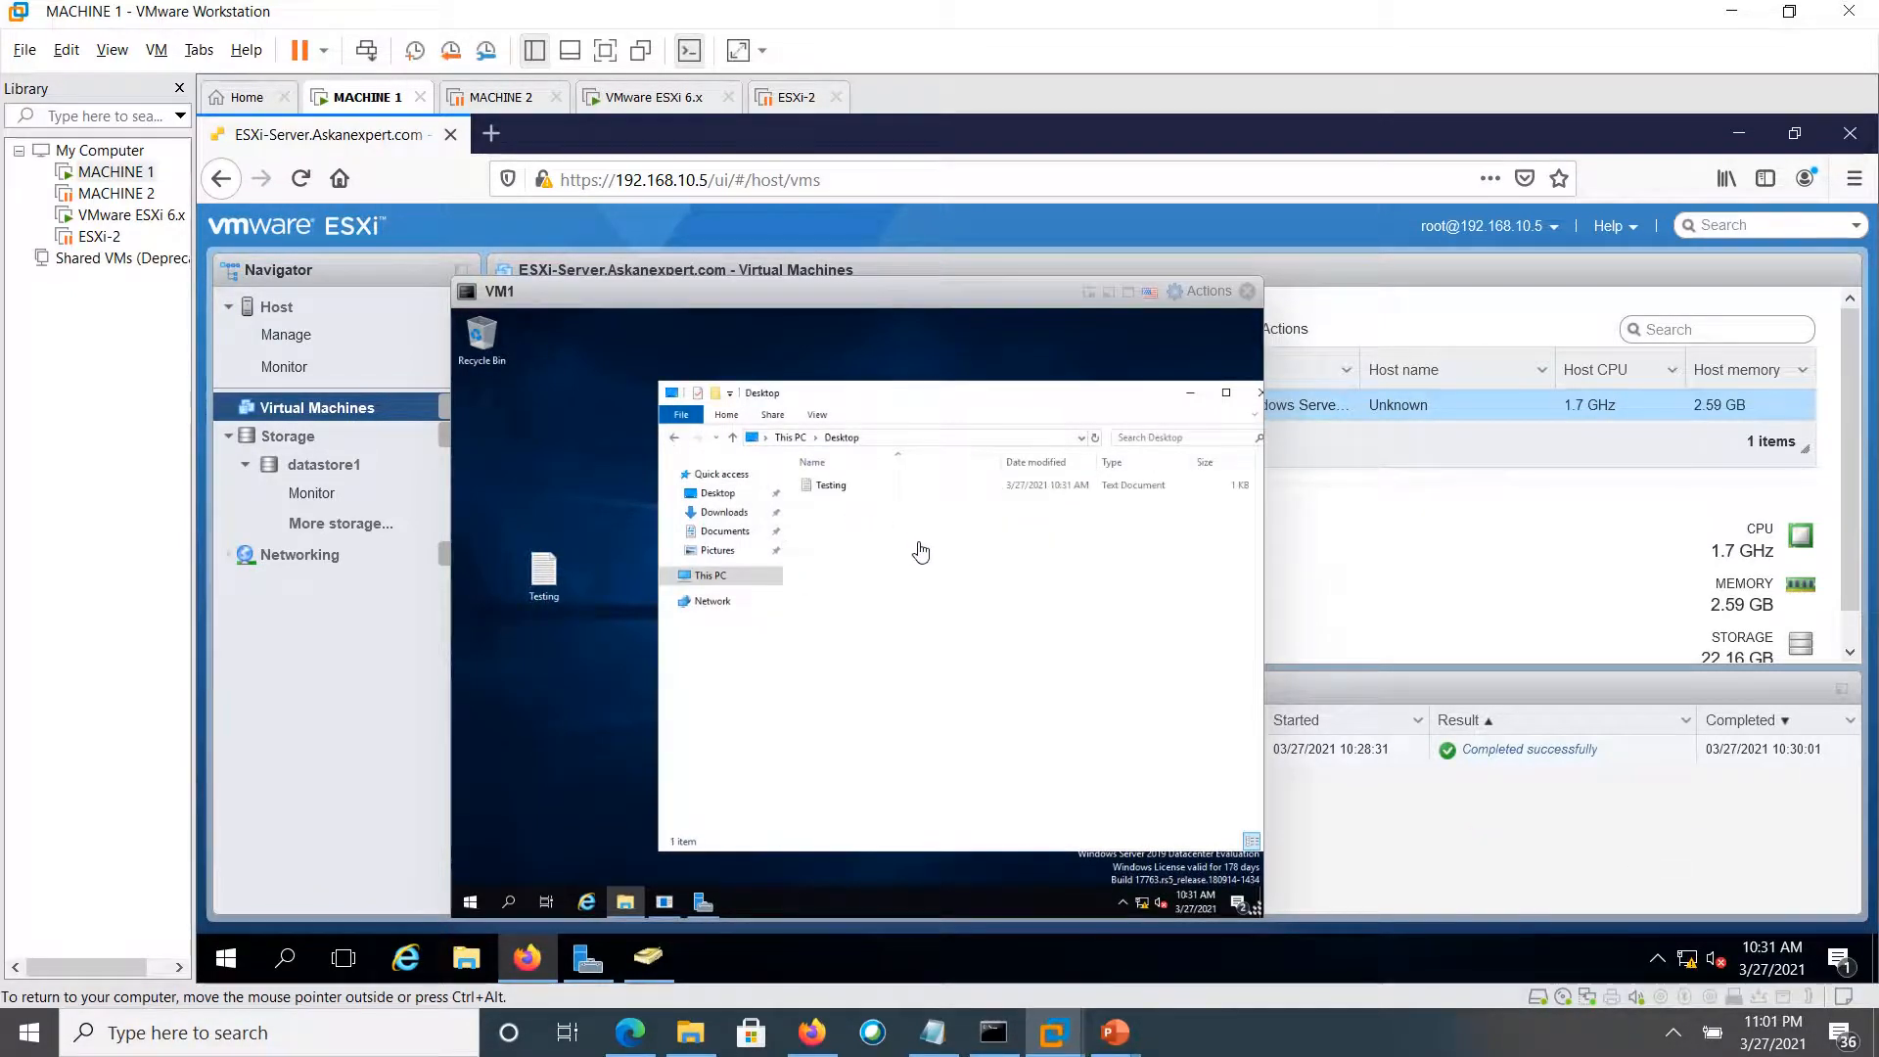
{"action": "left_click", "coordinate": [831, 494]}
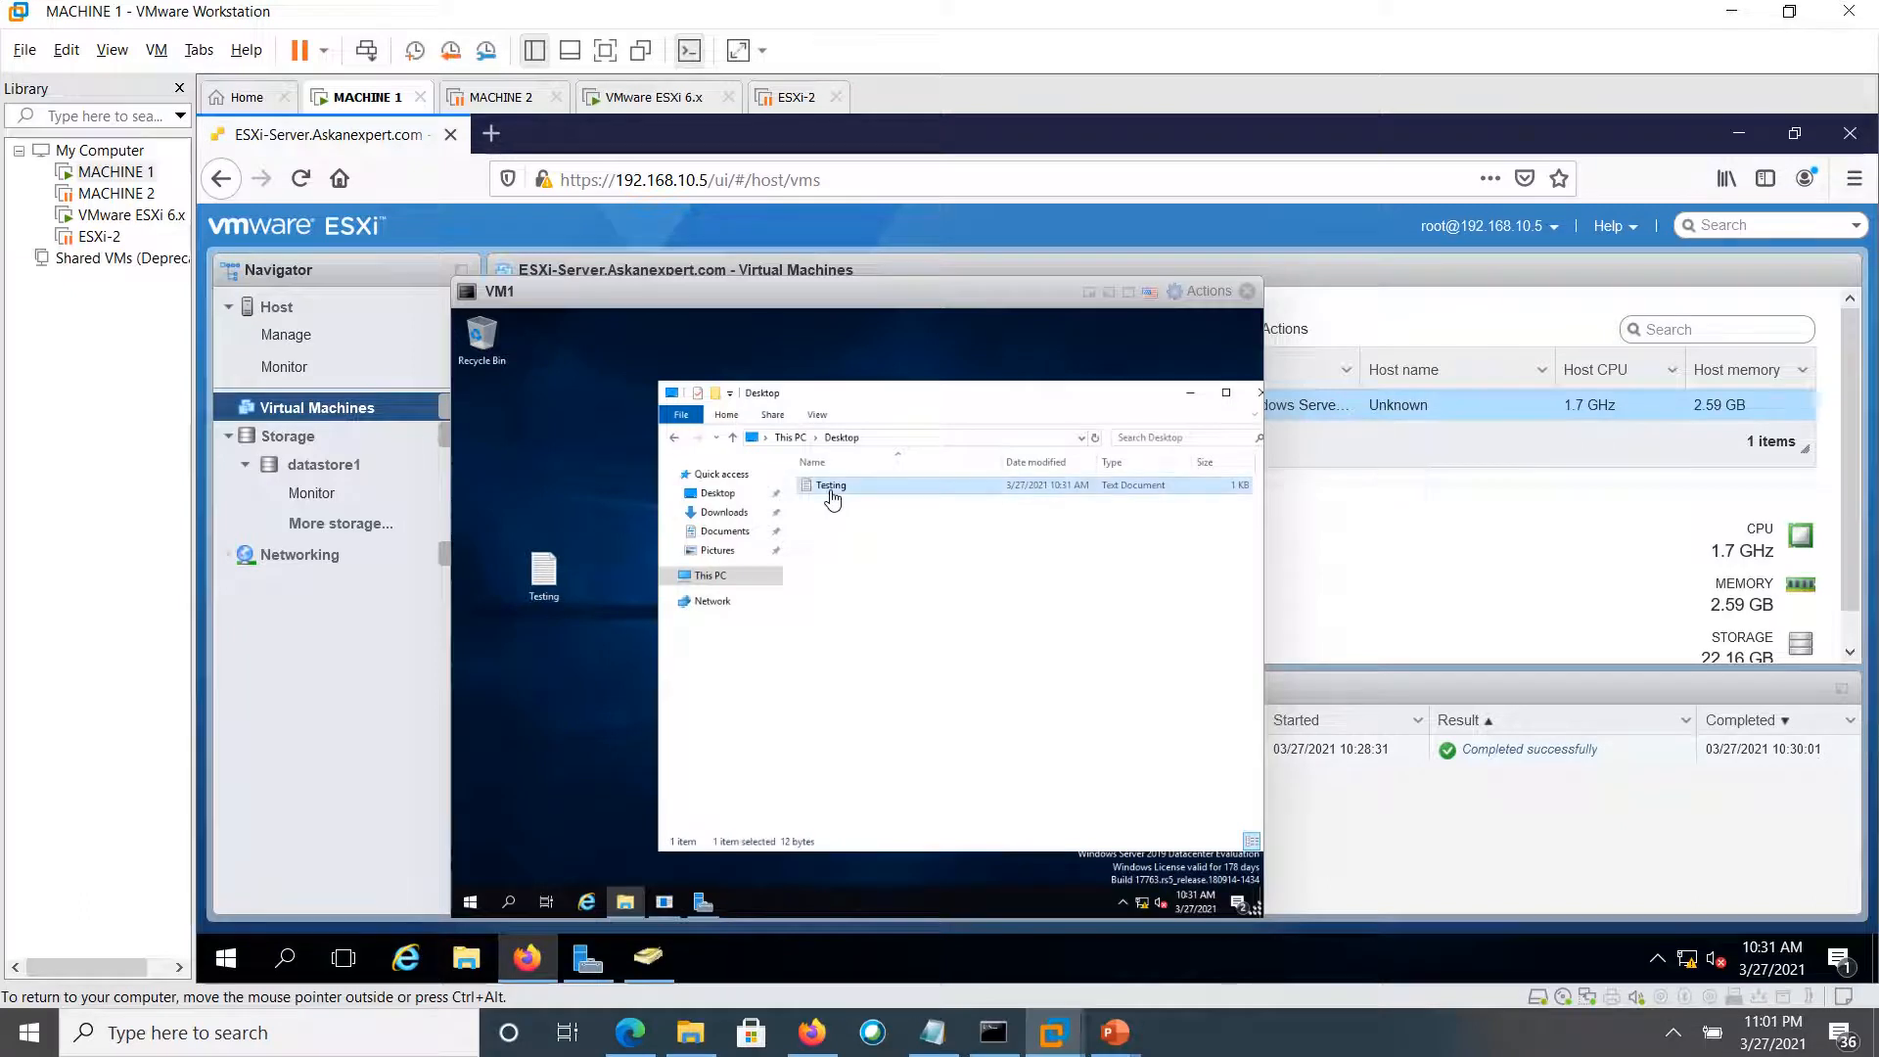
{"action": "key", "text": "Delete"}
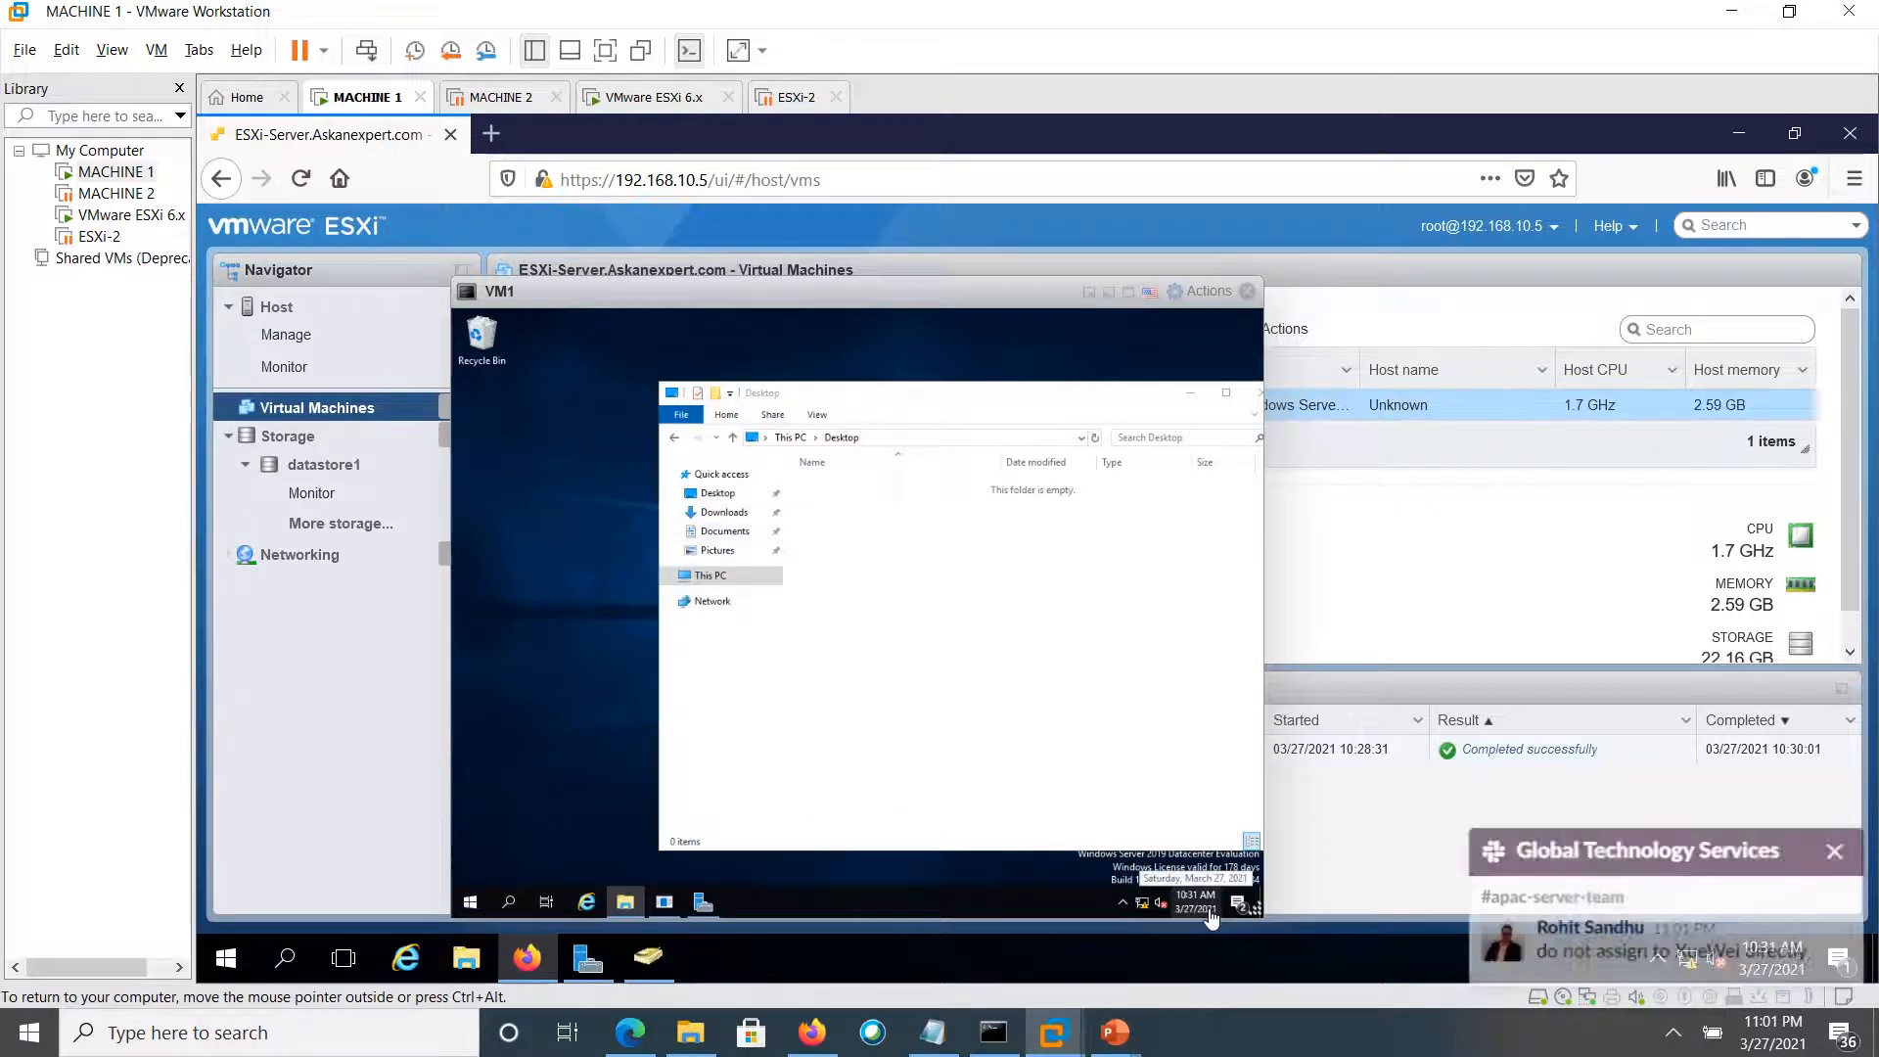
{"action": "left_click", "coordinate": [1840, 859]}
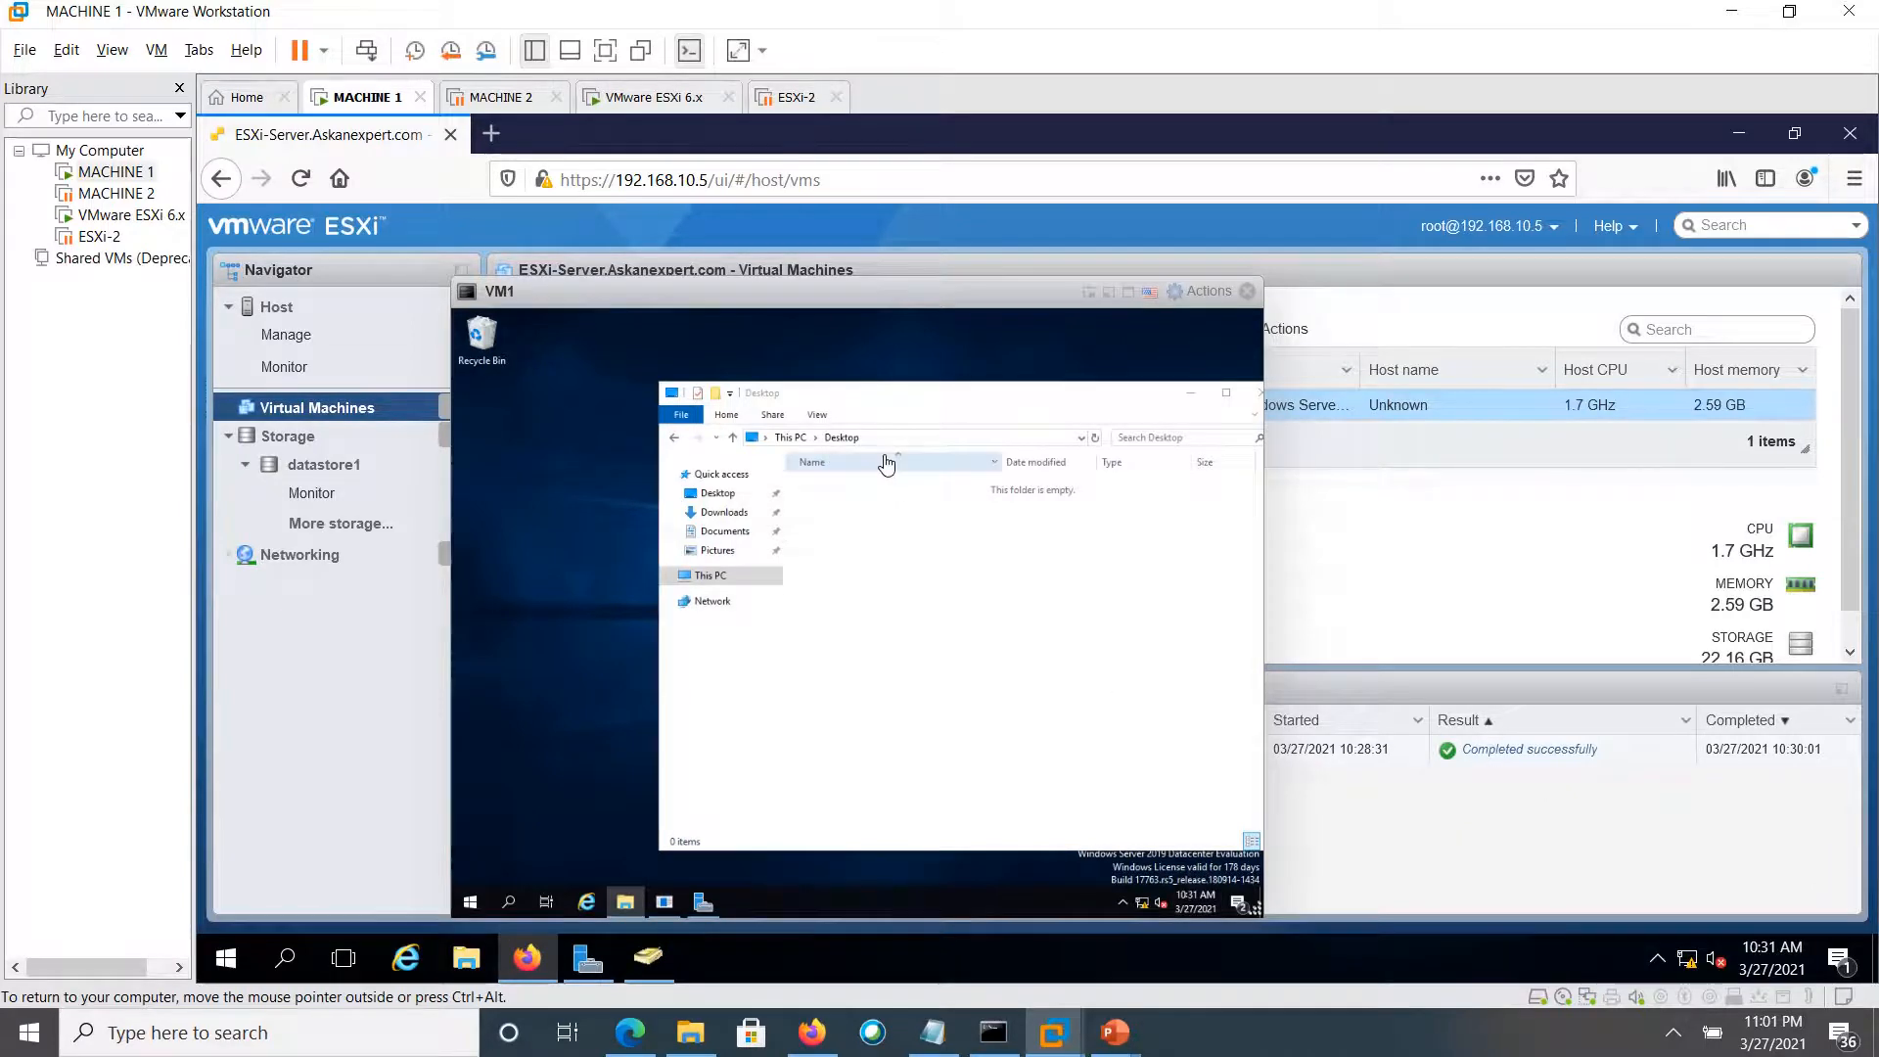
{"action": "left_click_drag", "start_coordinate": [657, 296], "coordinate": [798, 342]}
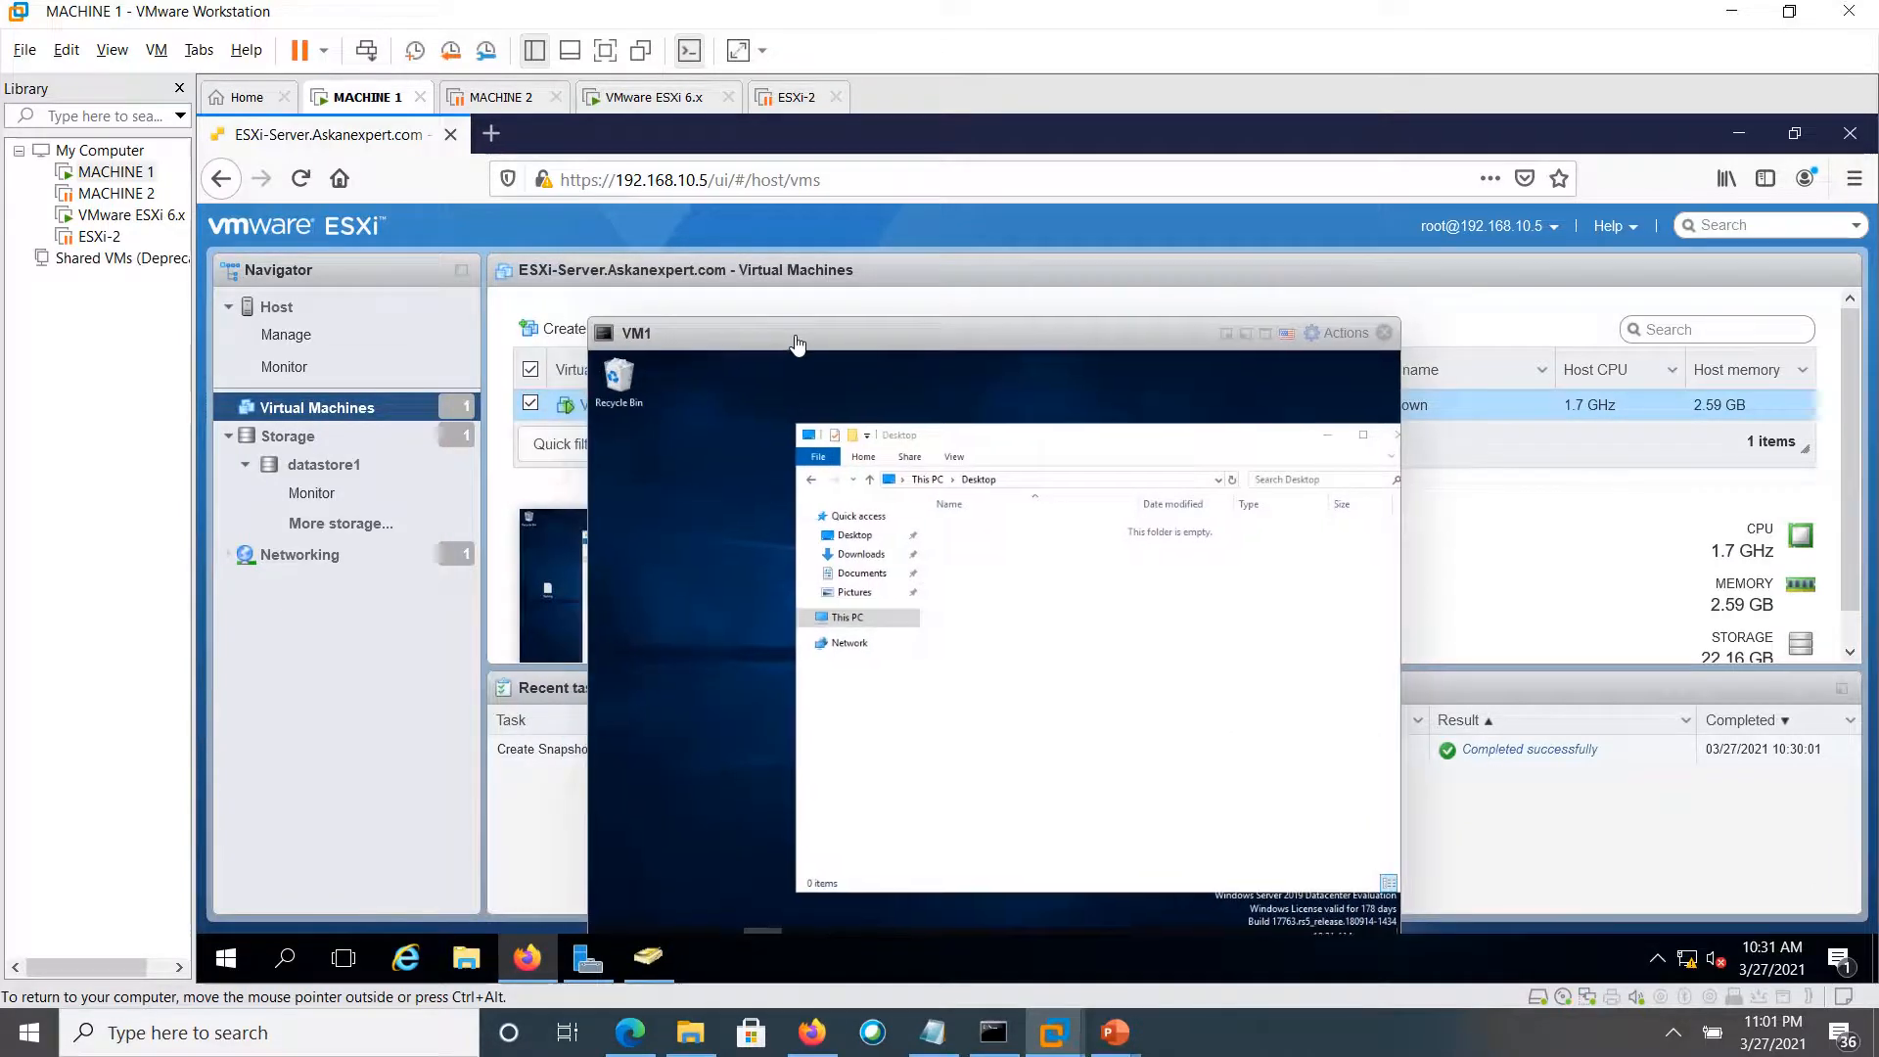
Minimize VM1's console and choose Restore snapshot from the Actions > Snapshots menu
{"action": "left_click", "coordinate": [1246, 335]}
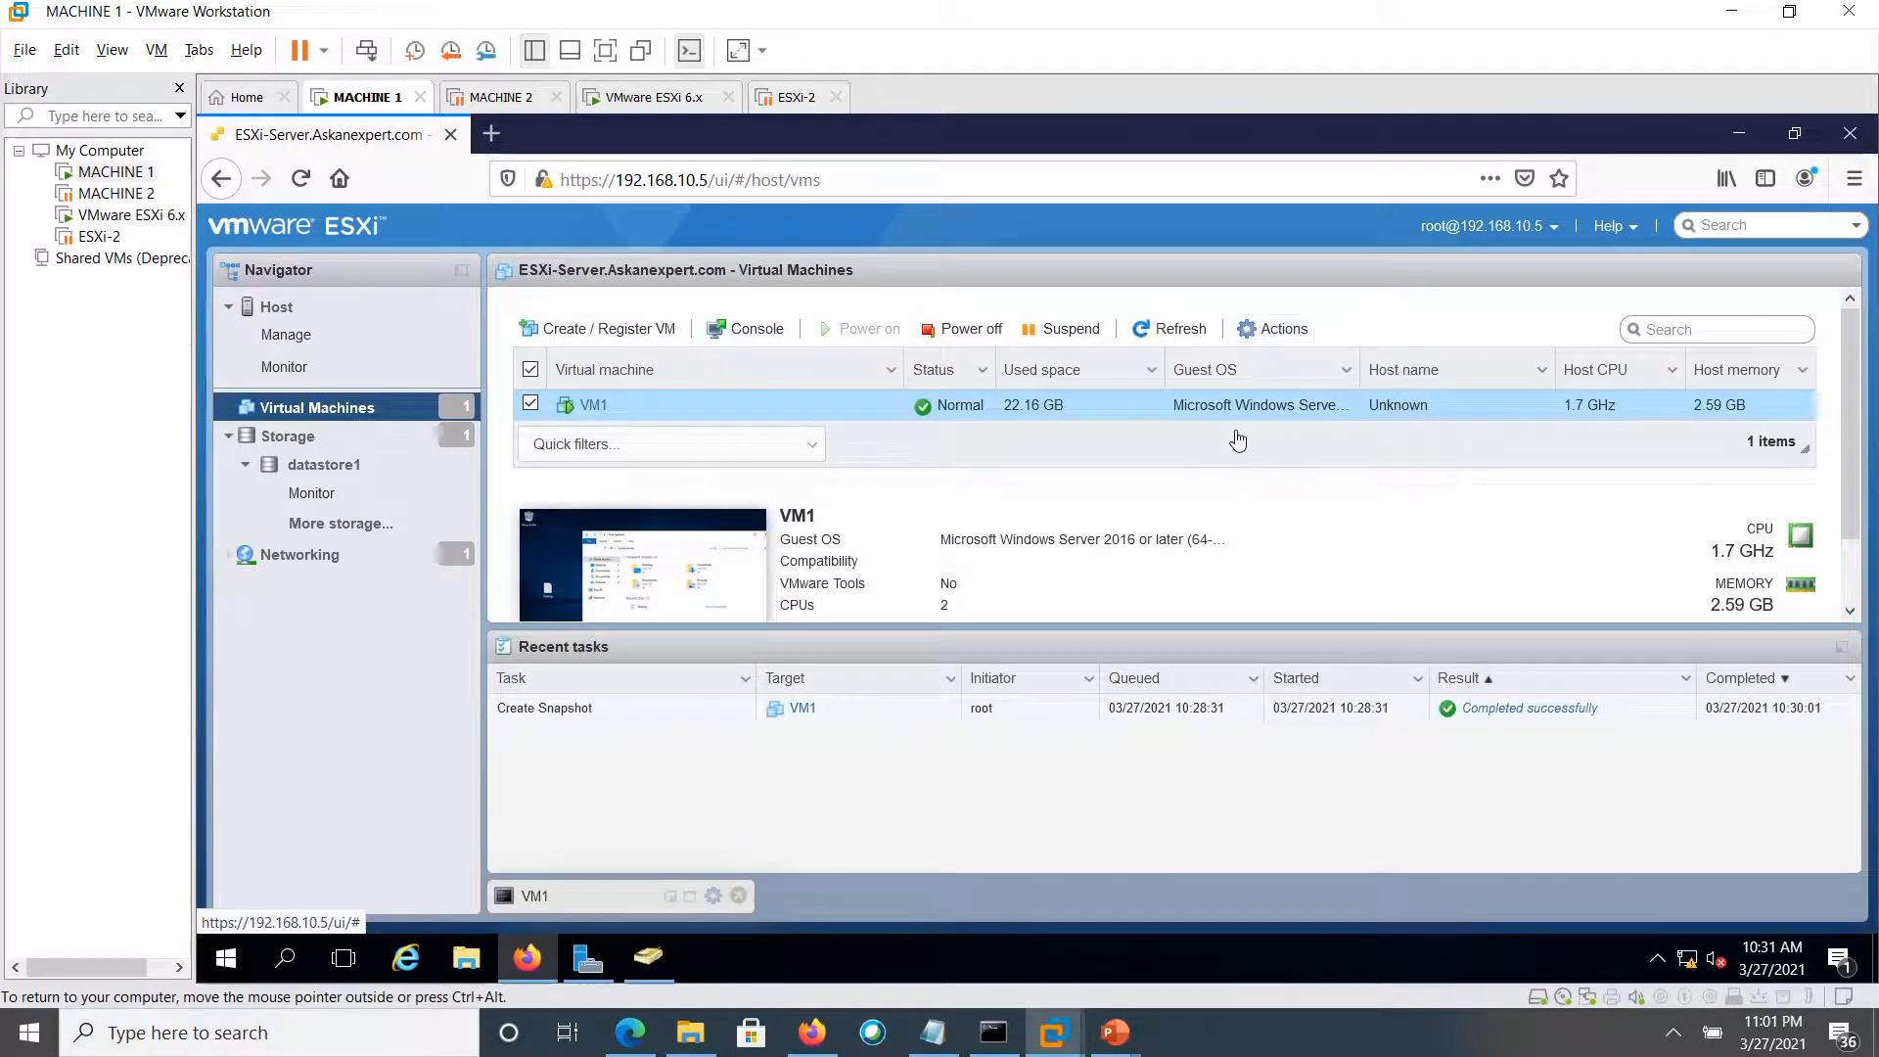
{"action": "left_click", "coordinate": [1265, 335]}
{"action": "mouse_move", "coordinate": [1290, 348]}
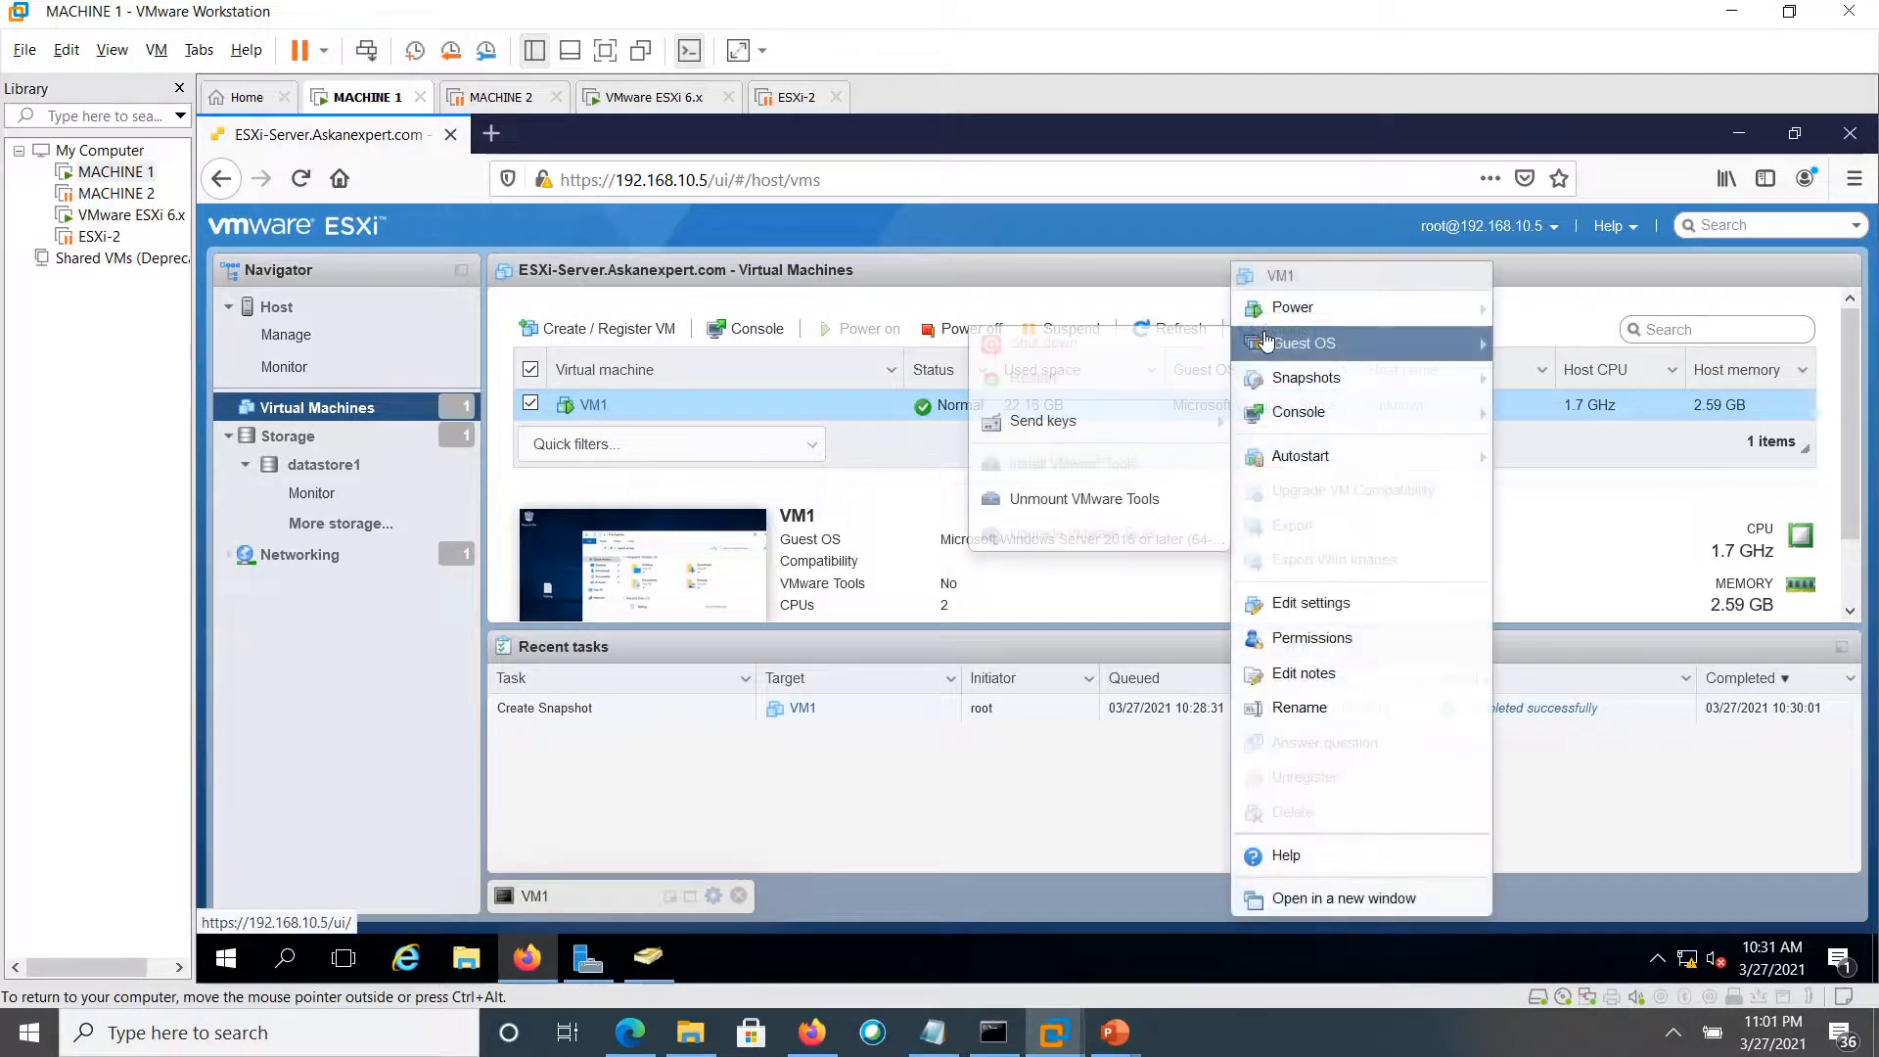
{"action": "mouse_move", "coordinate": [1262, 387]}
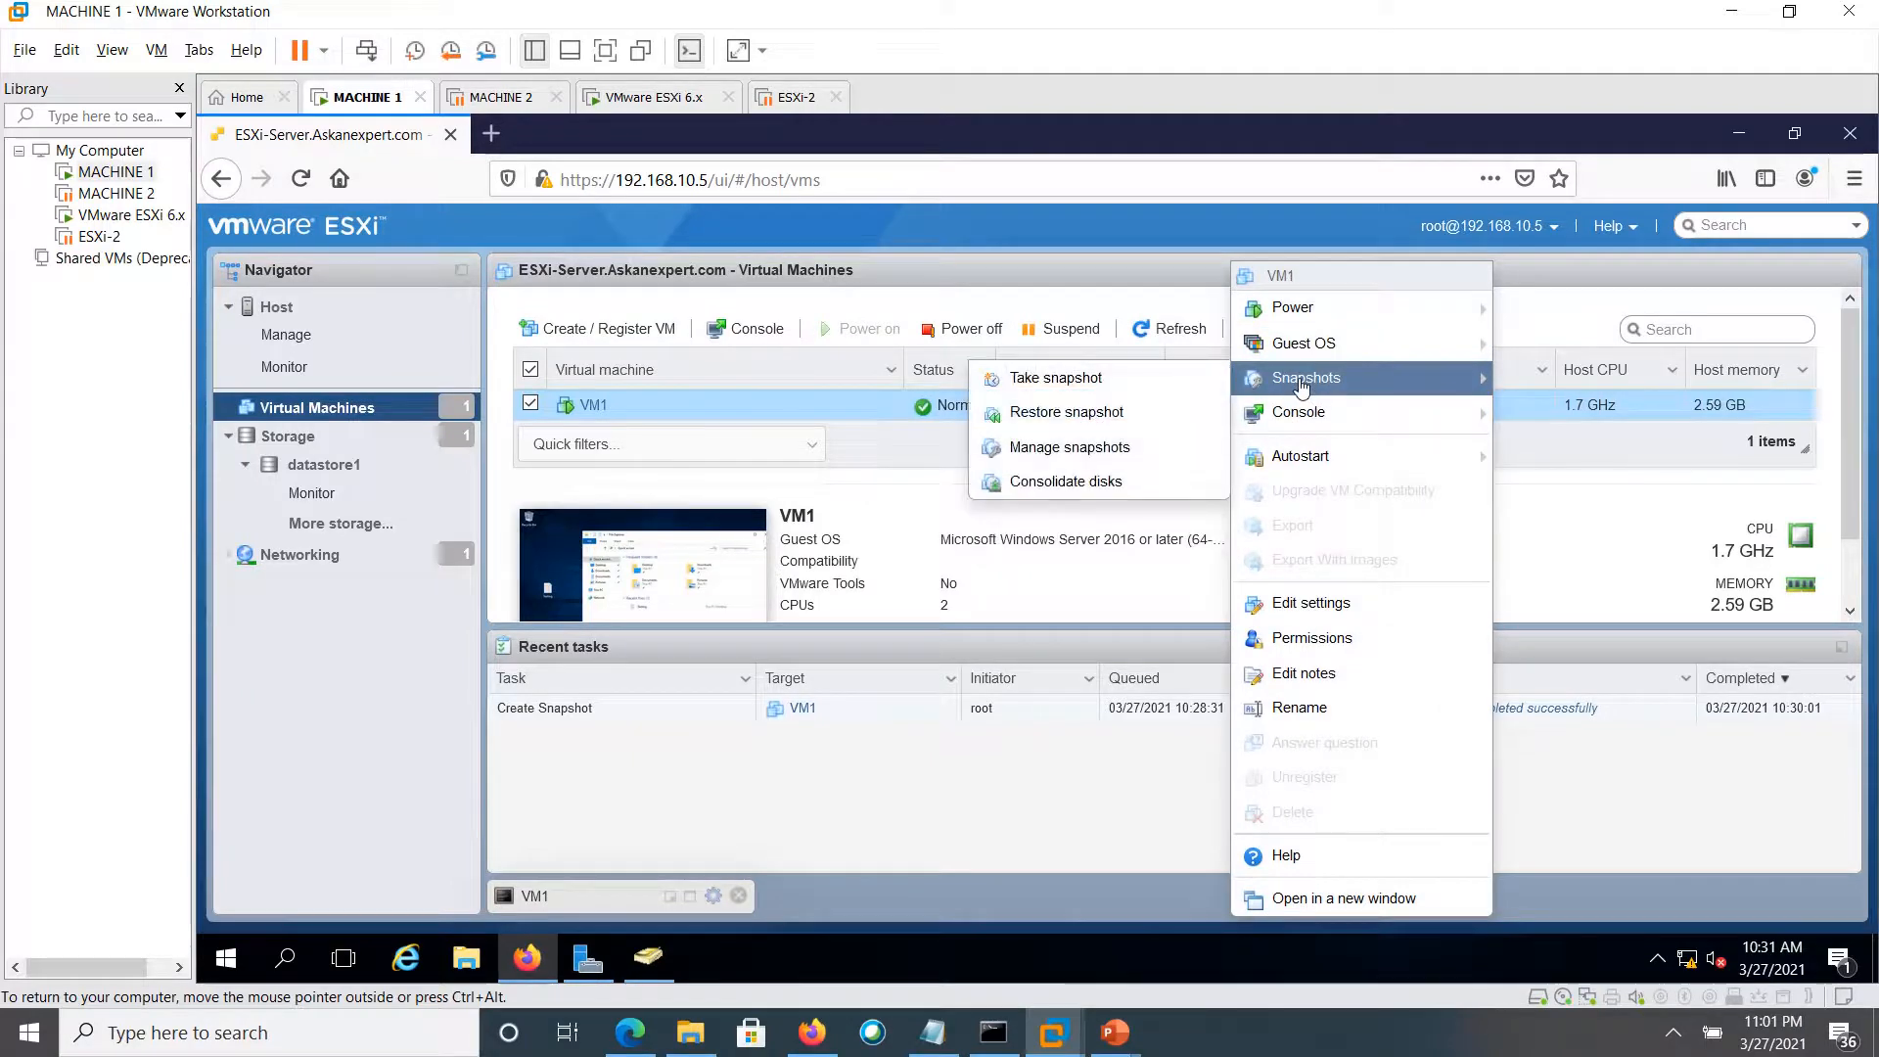
{"action": "left_click", "coordinate": [1111, 416]}
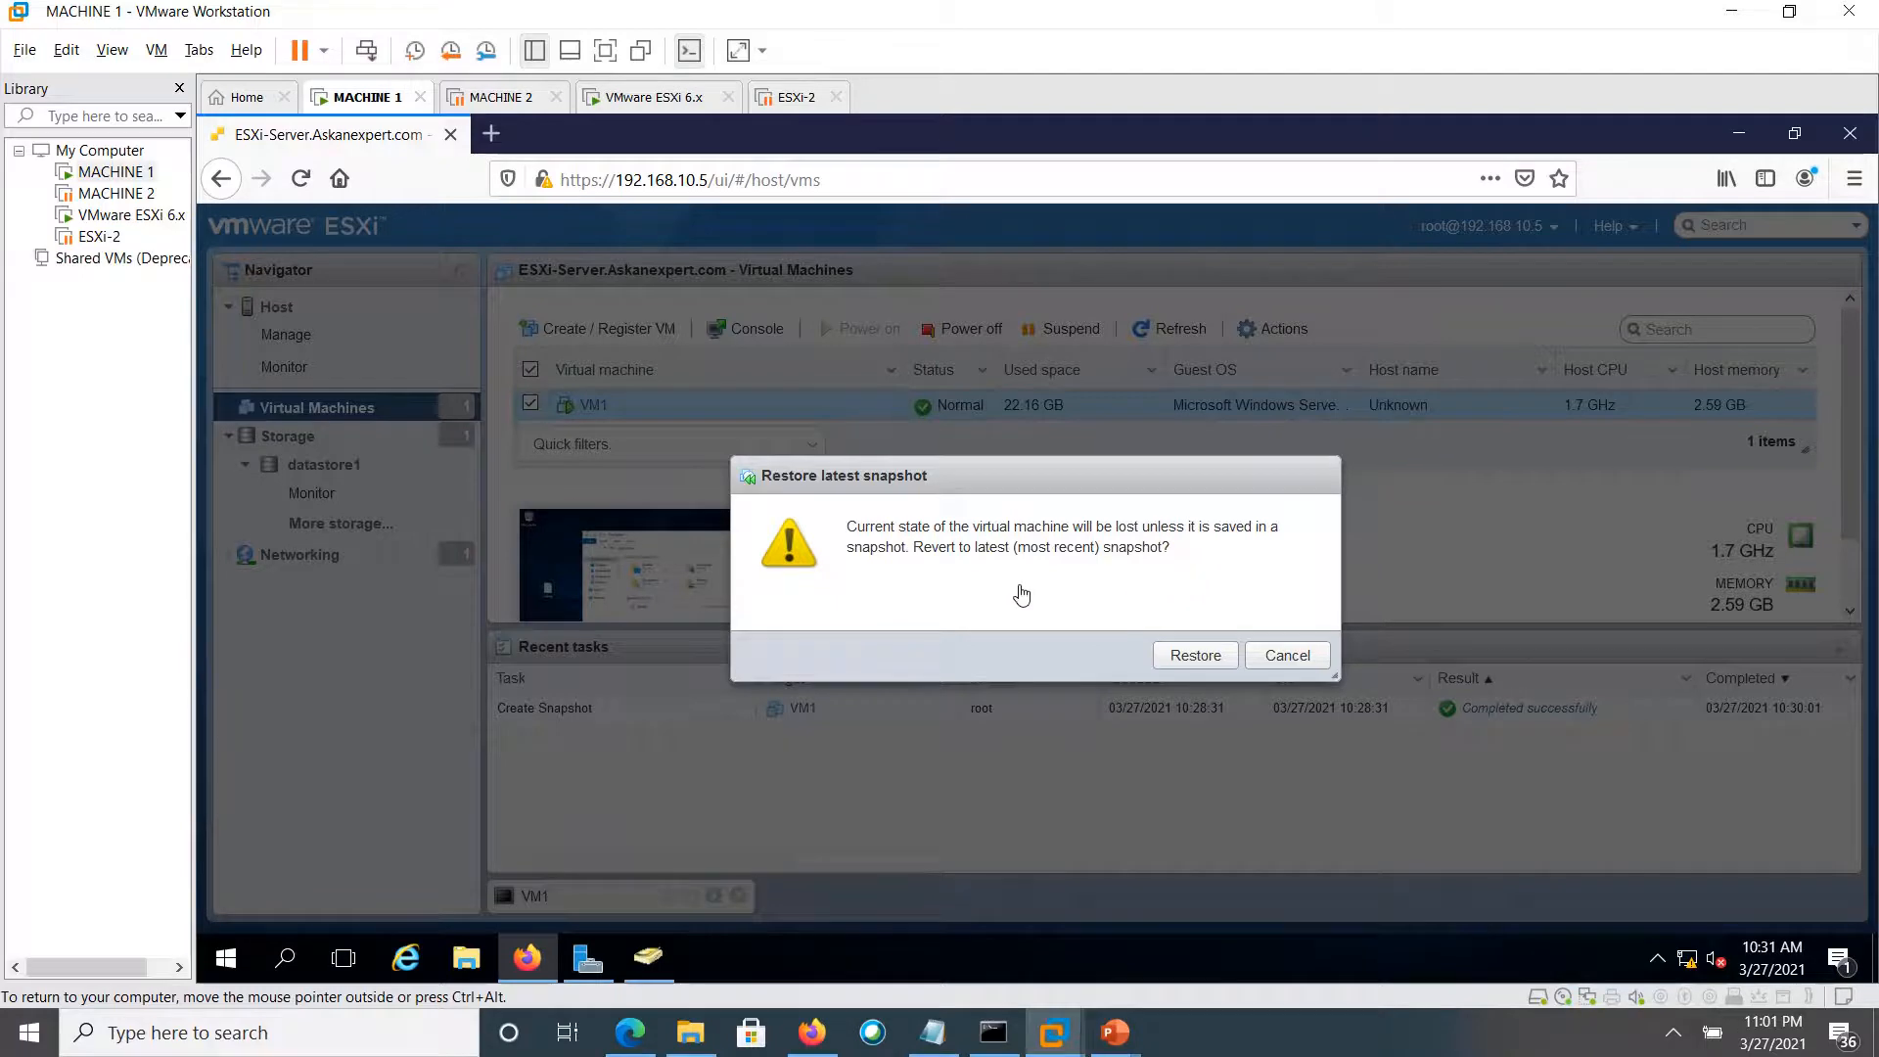
Confirm restoring VM1's latest snapshot, then reopen and power on its console to check Testing
{"action": "left_click", "coordinate": [1191, 656]}
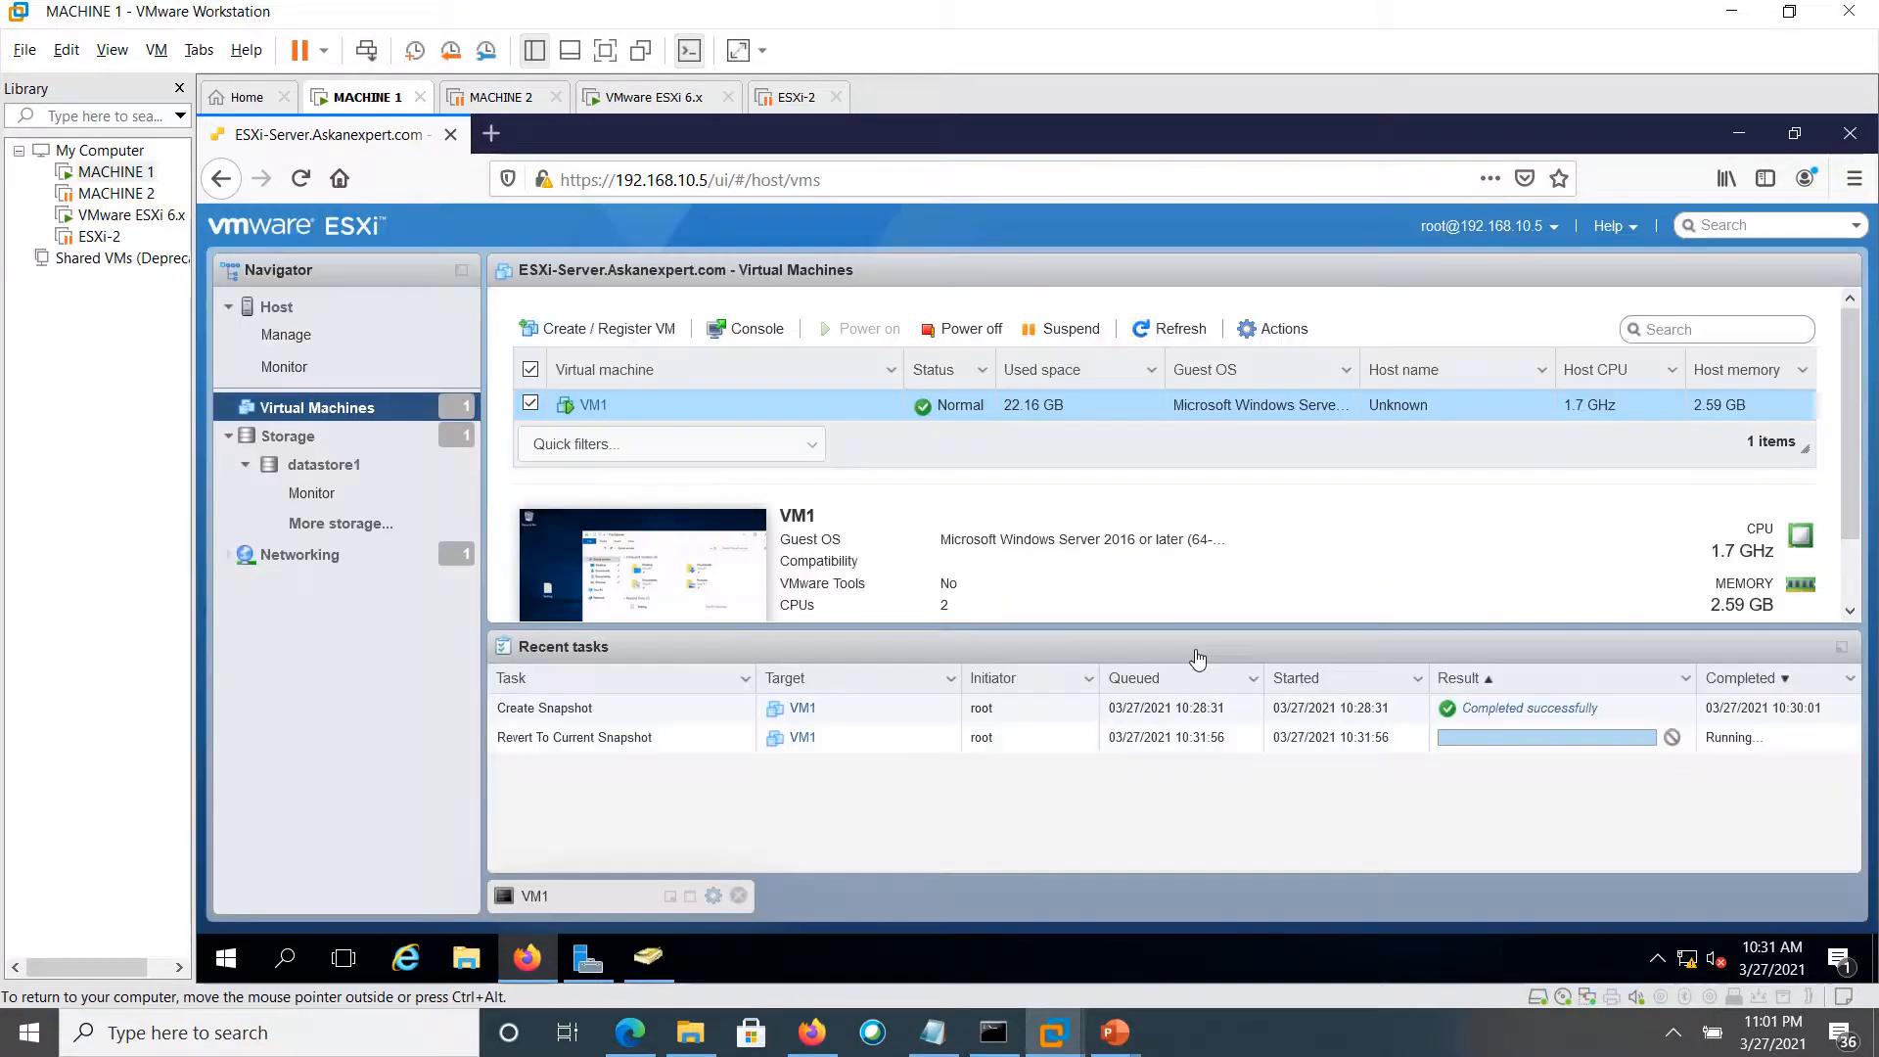
{"action": "left_click", "coordinate": [684, 575]}
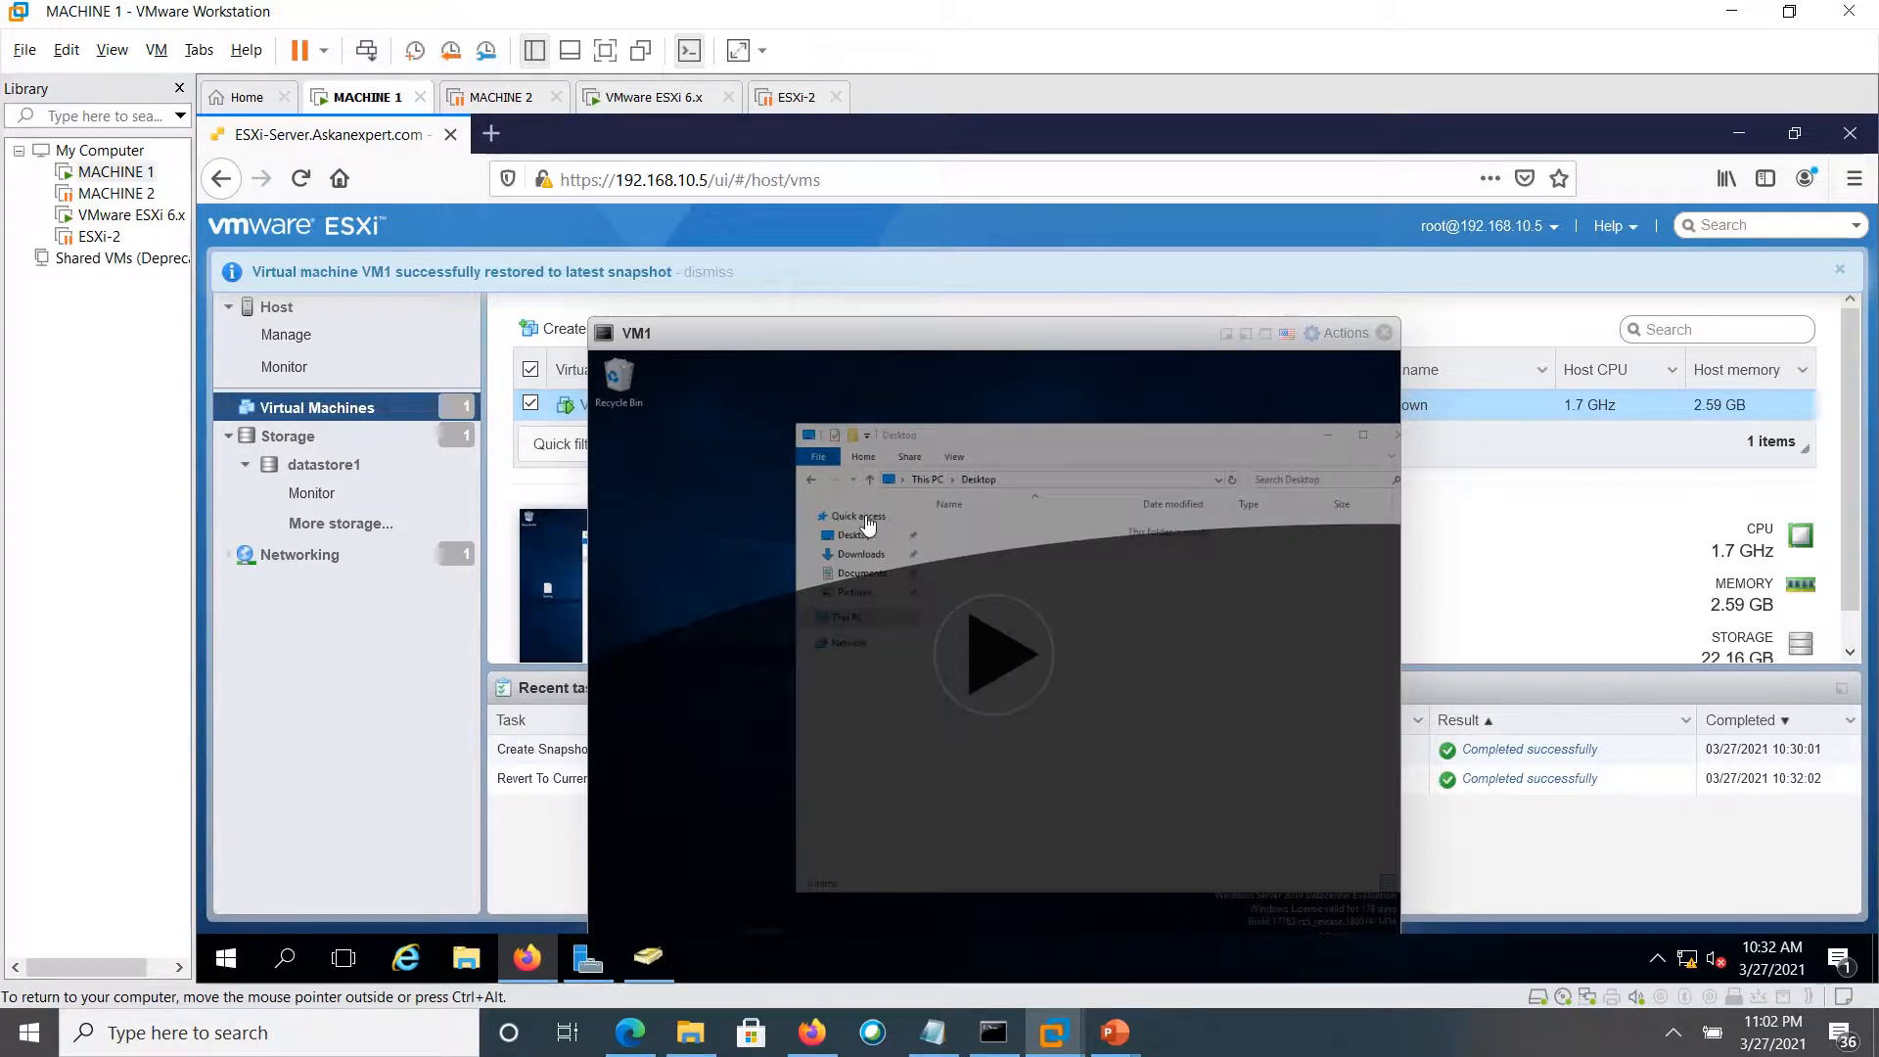
{"action": "left_click", "coordinate": [981, 639]}
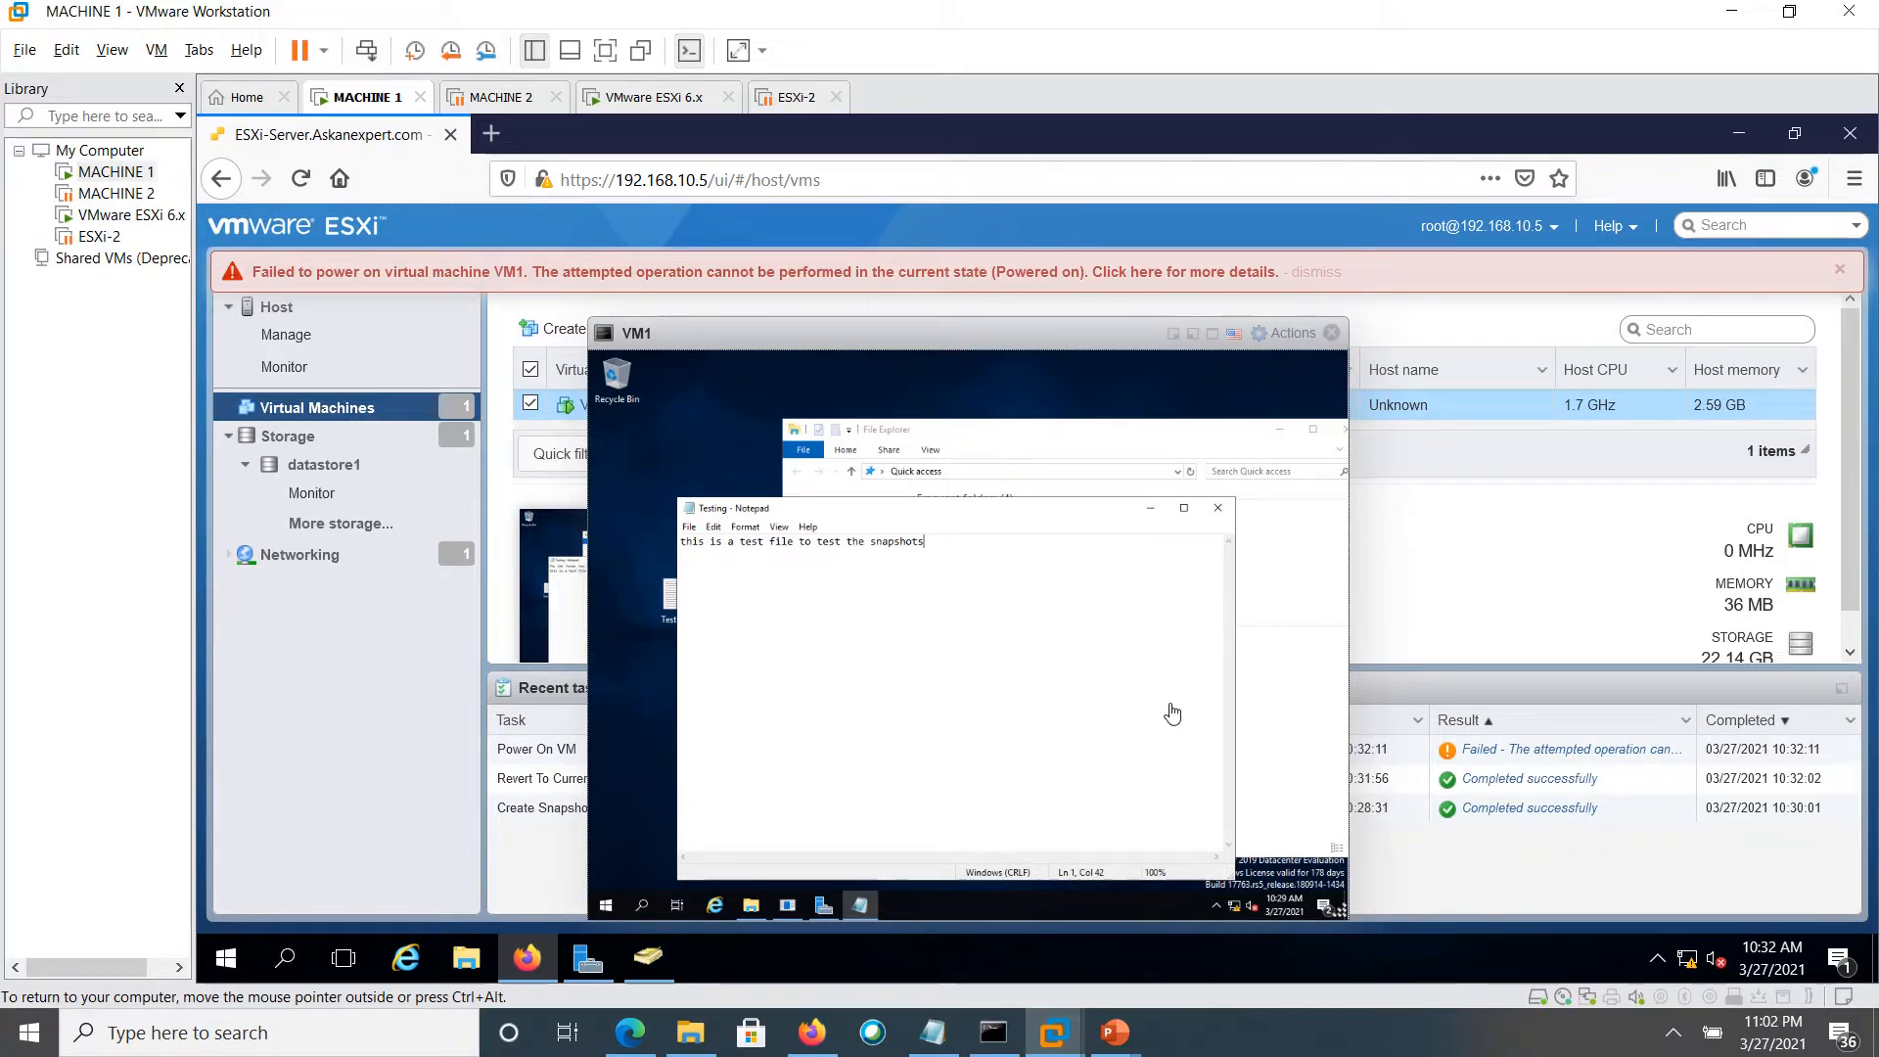
{"action": "left_click", "coordinate": [1671, 1032]}
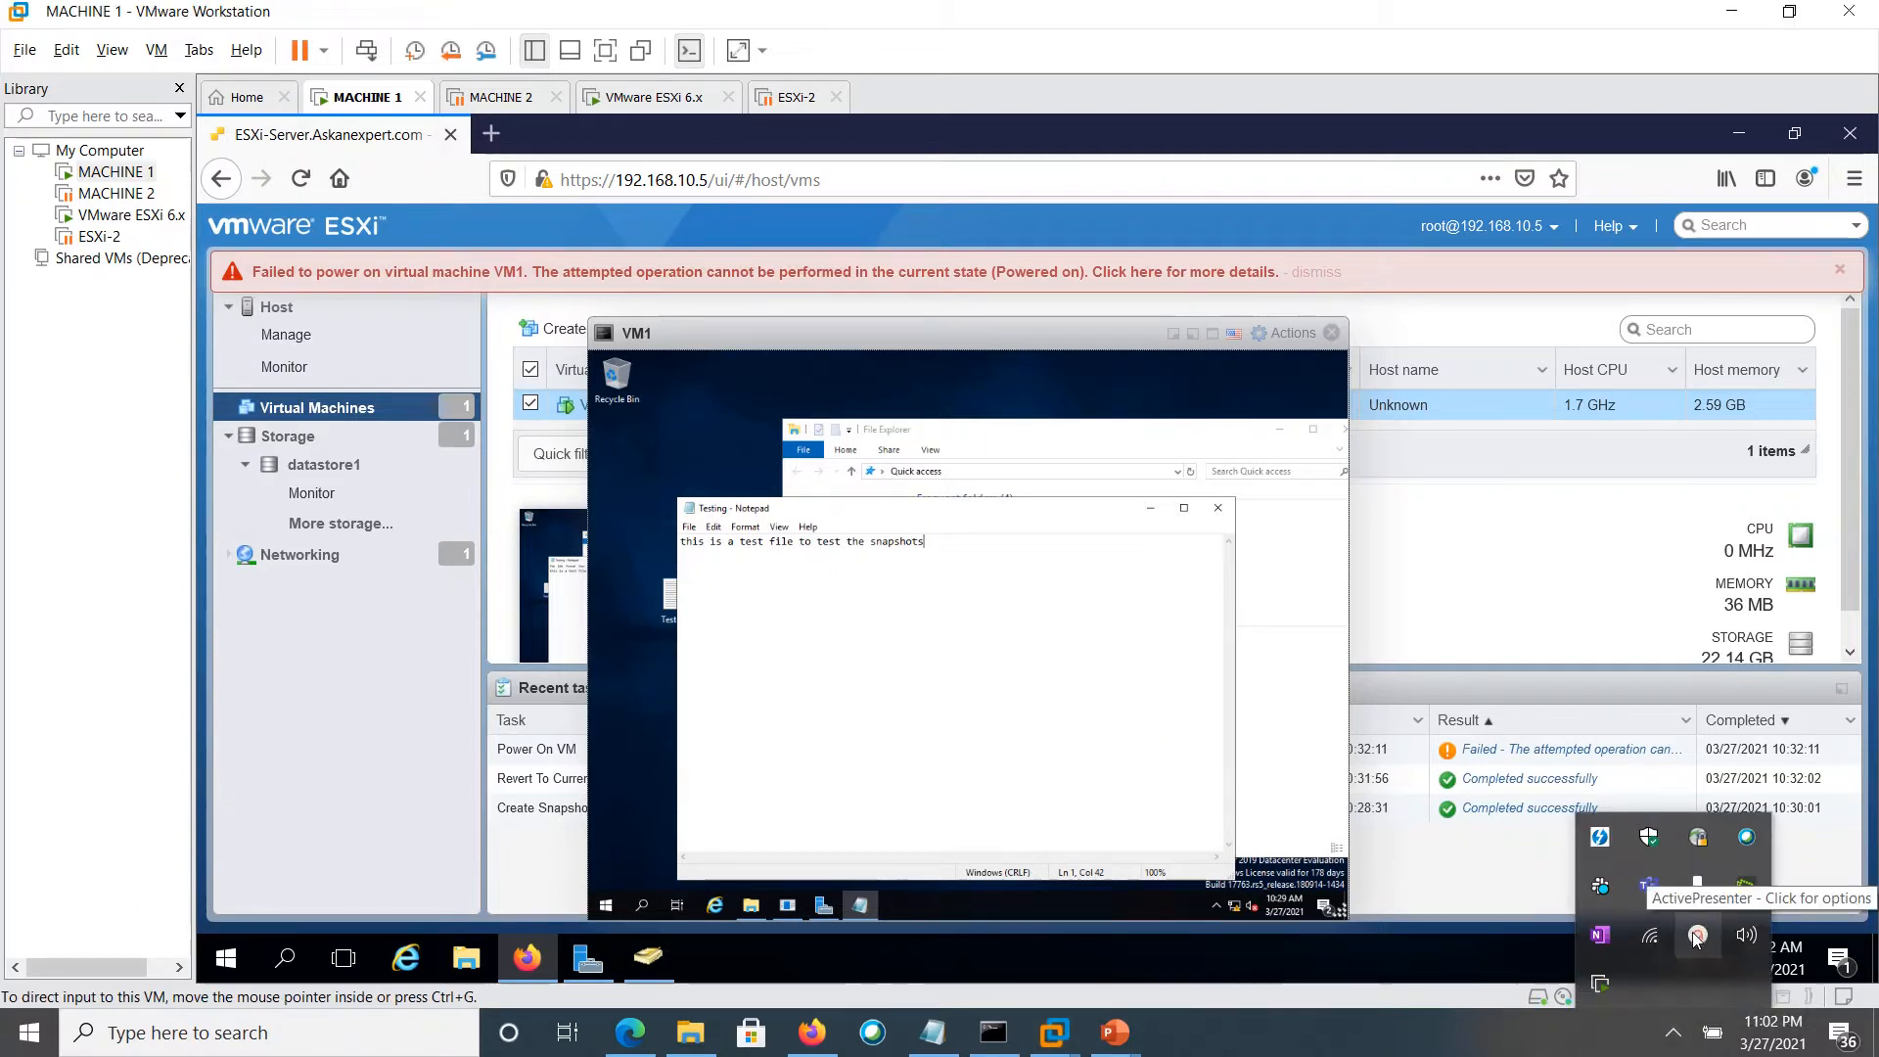
{"action": "left_click", "coordinate": [1695, 937]}
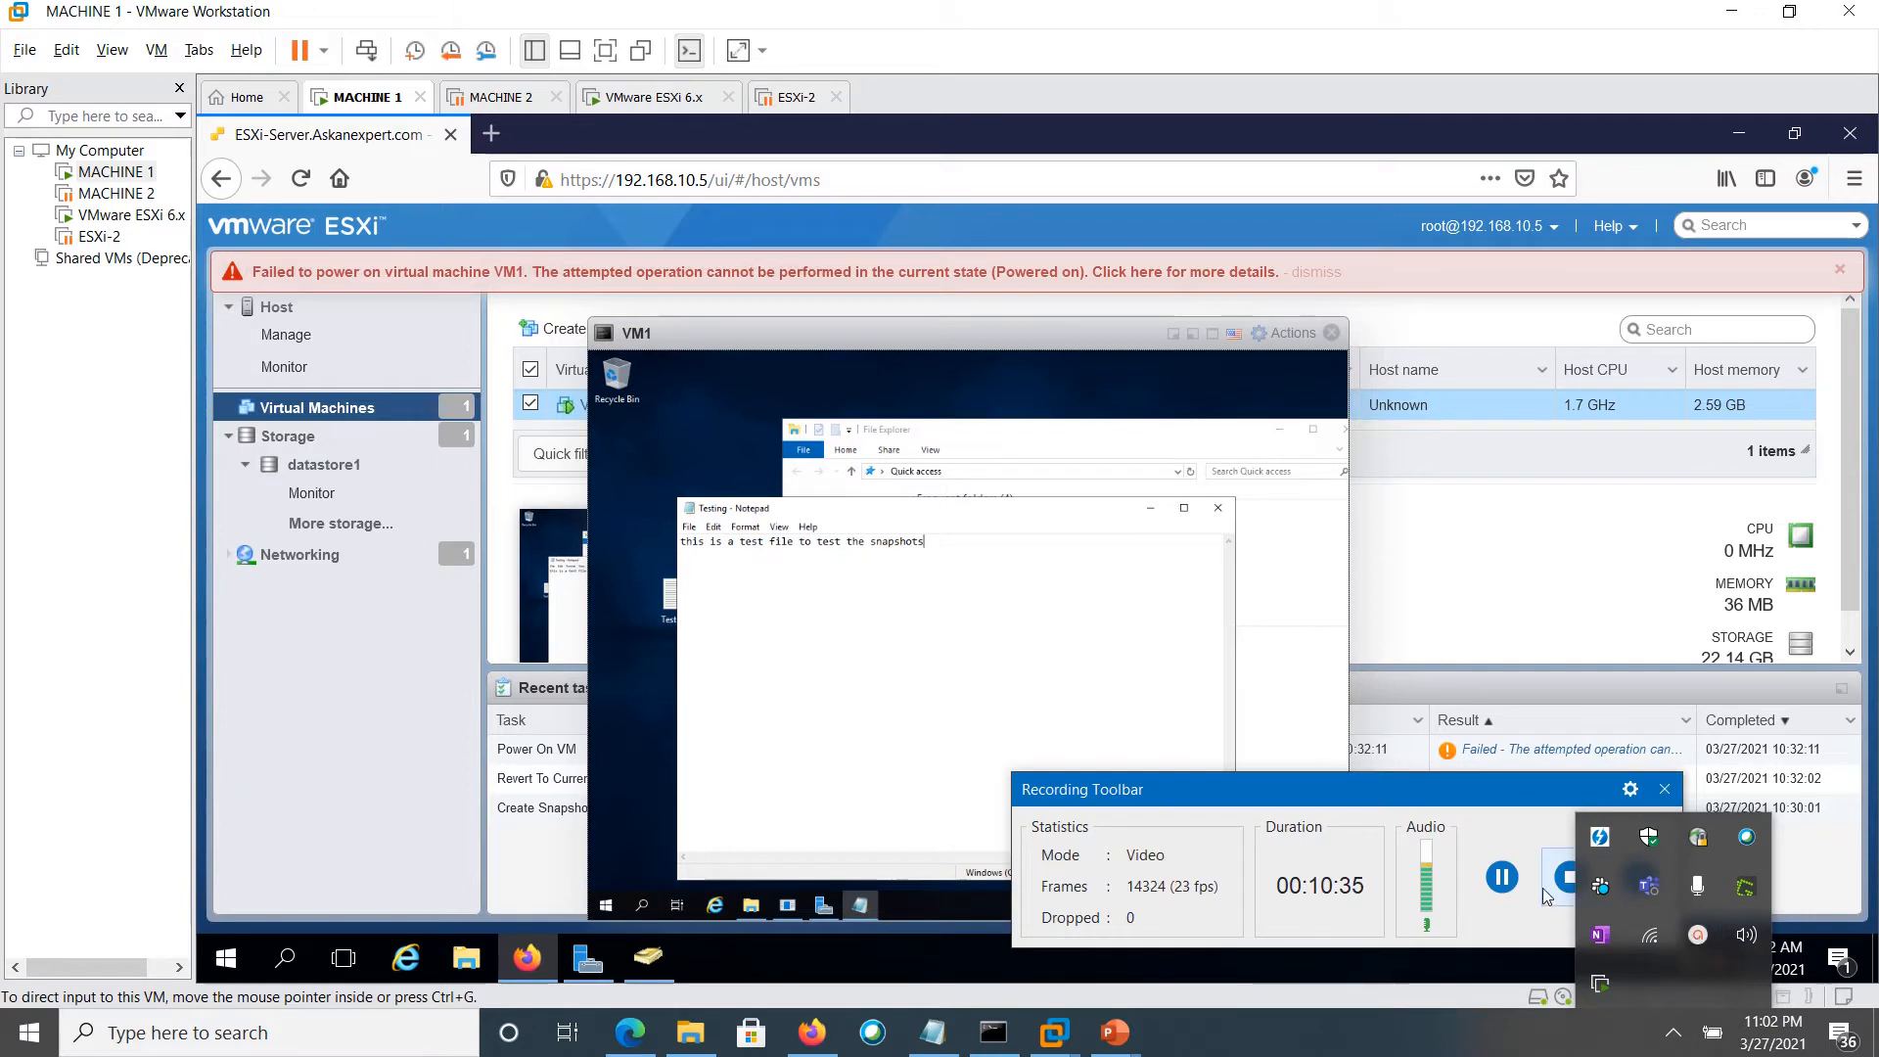